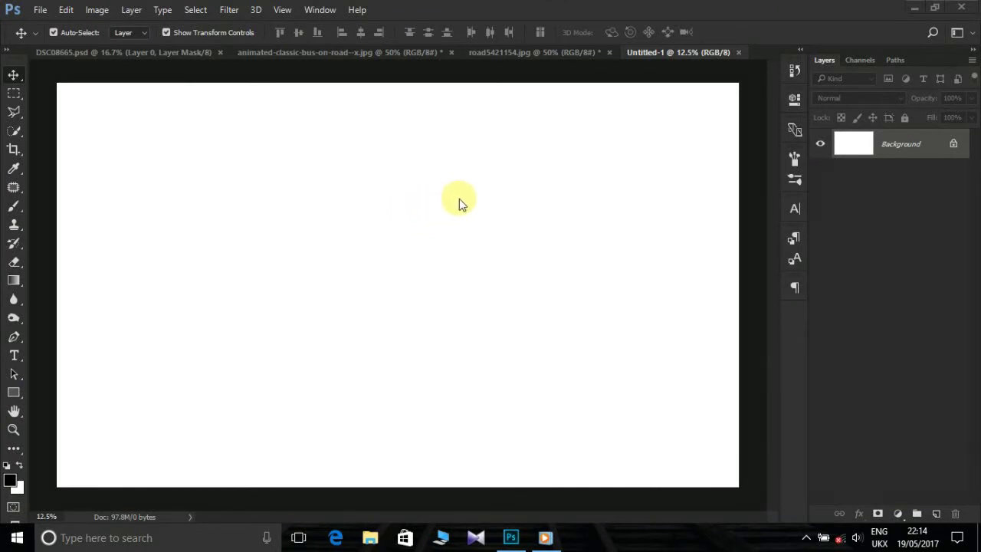
- Copy the road photo layer into Untitled-1 and close road5421154.jpg without saving
{"action": "left_click", "coordinate": [555, 55]}
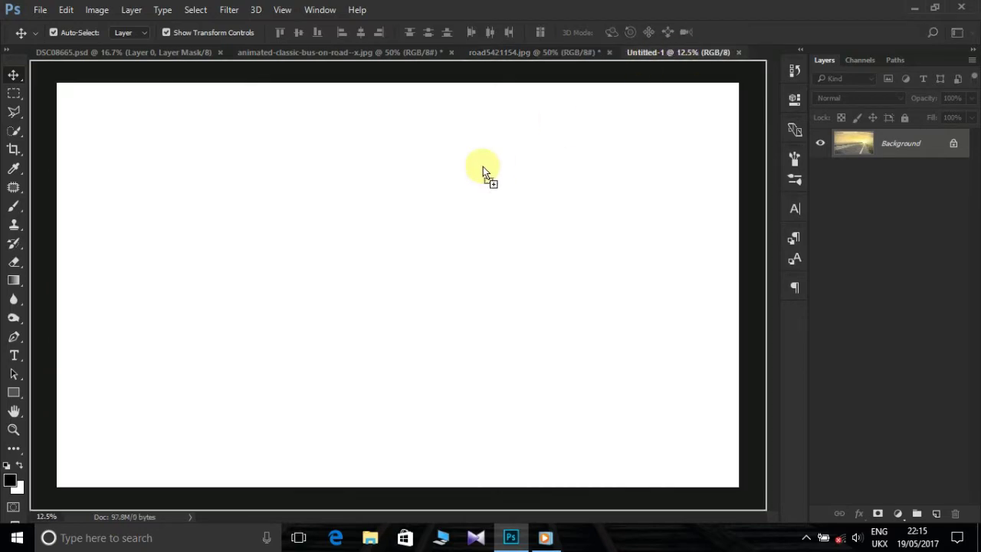
{"action": "left_click_drag", "start_coordinate": [504, 115], "coordinate": [458, 177]}
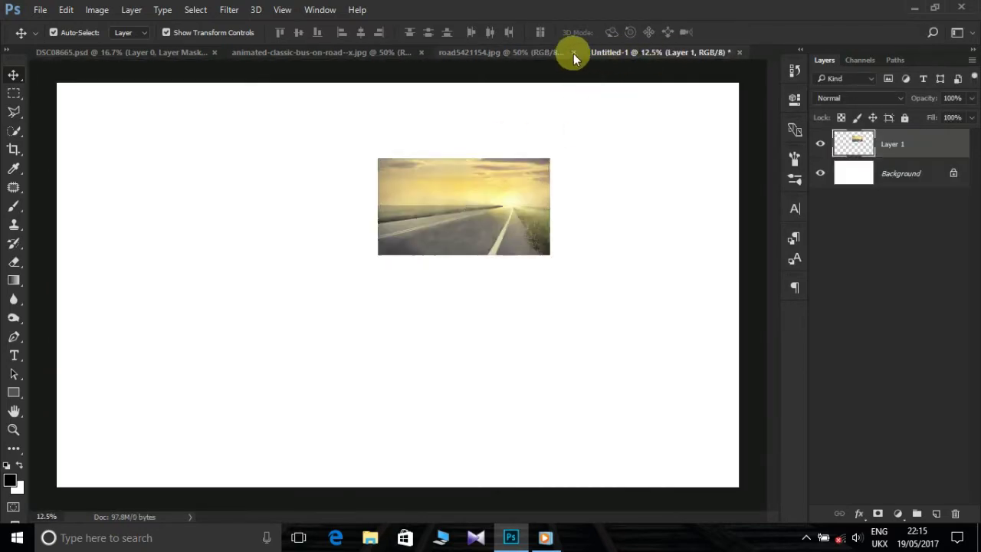
{"action": "left_click", "coordinate": [573, 53]}
{"action": "left_click", "coordinate": [469, 213]}
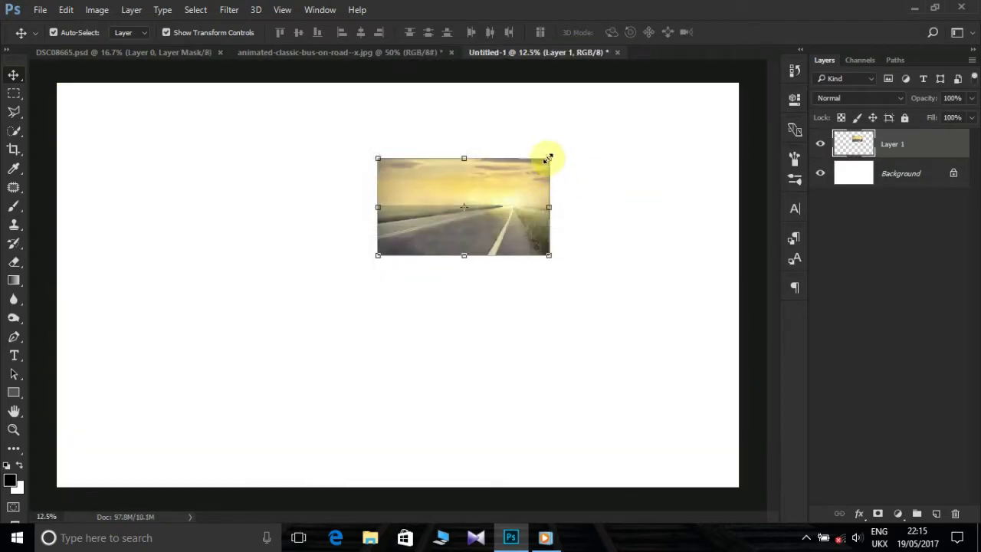
- Scale the road layer up with Free Transform until it fills the canvas
{"action": "key", "text": "ctrl+t"}
{"action": "left_click_drag", "start_coordinate": [547, 158], "coordinate": [679, 83]}
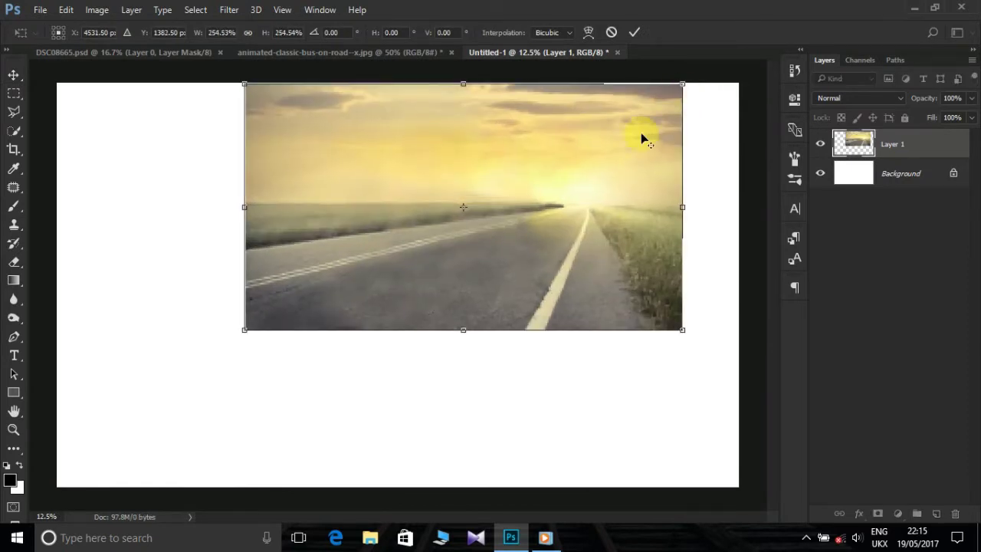
{"action": "left_click_drag", "start_coordinate": [567, 222], "coordinate": [538, 253]}
{"action": "left_click_drag", "start_coordinate": [616, 161], "coordinate": [737, 90]}
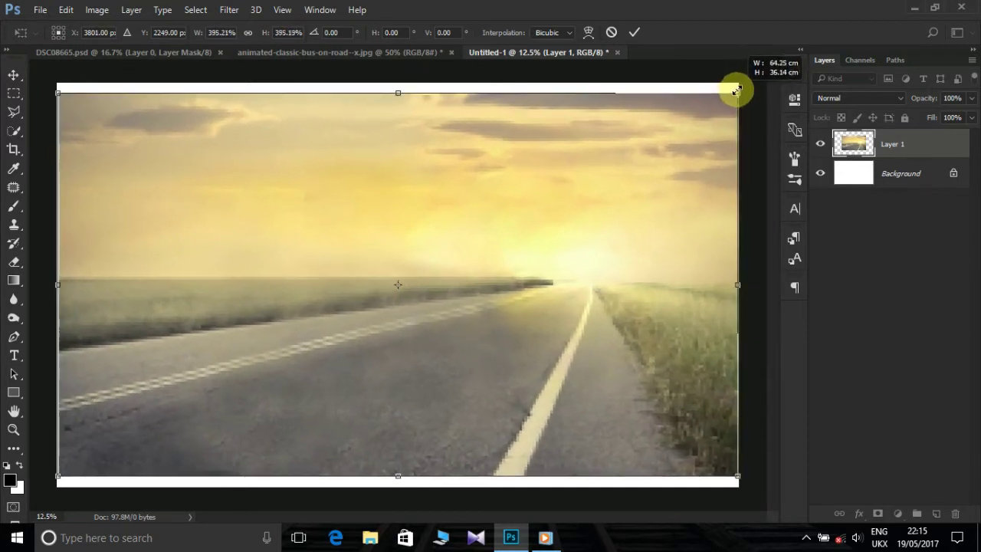
{"action": "key", "text": "Return"}
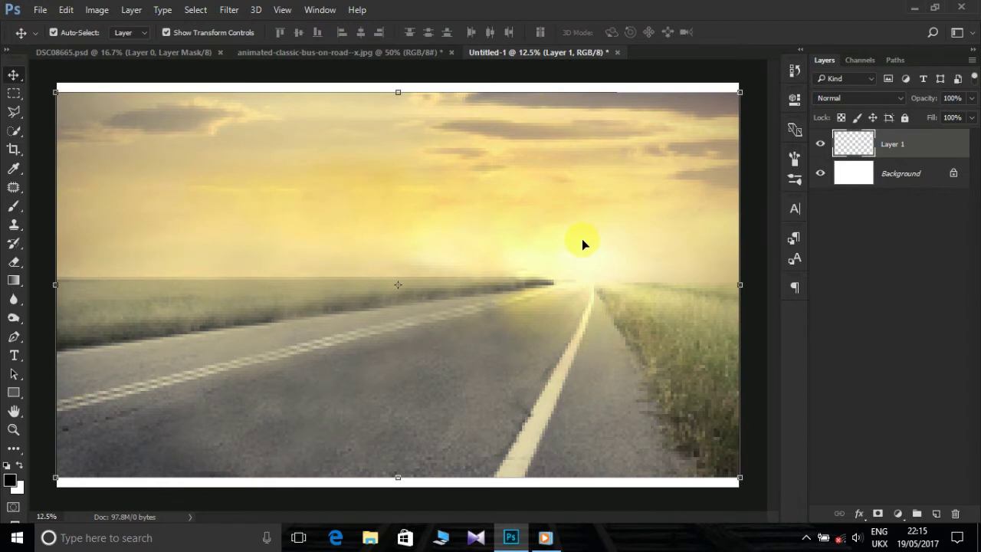
- Crop the white strips off the top and bottom of the road composite, then switch to the bus photo
{"action": "left_click", "coordinate": [14, 150]}
{"action": "left_click_drag", "start_coordinate": [398, 83], "coordinate": [397, 93]}
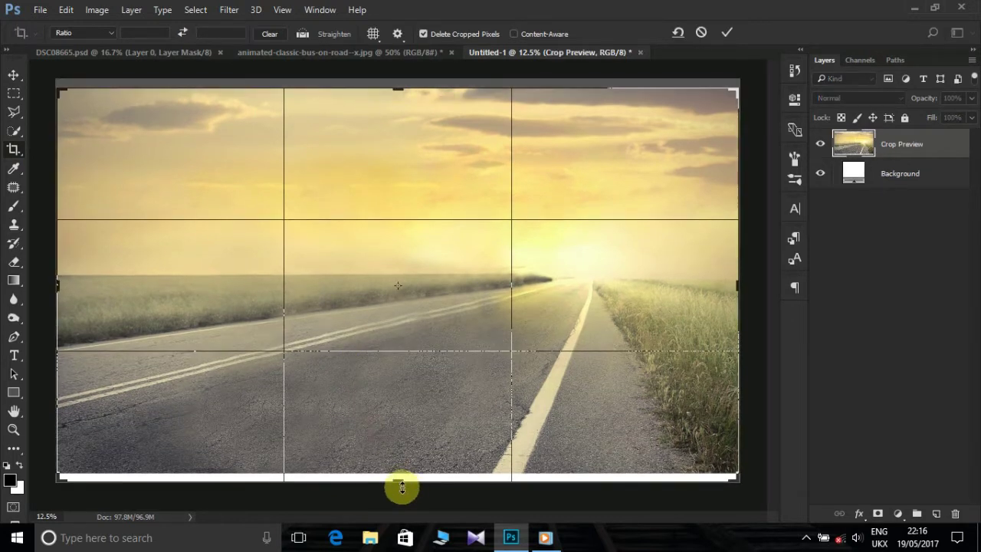
{"action": "left_click_drag", "start_coordinate": [399, 480], "coordinate": [399, 475]}
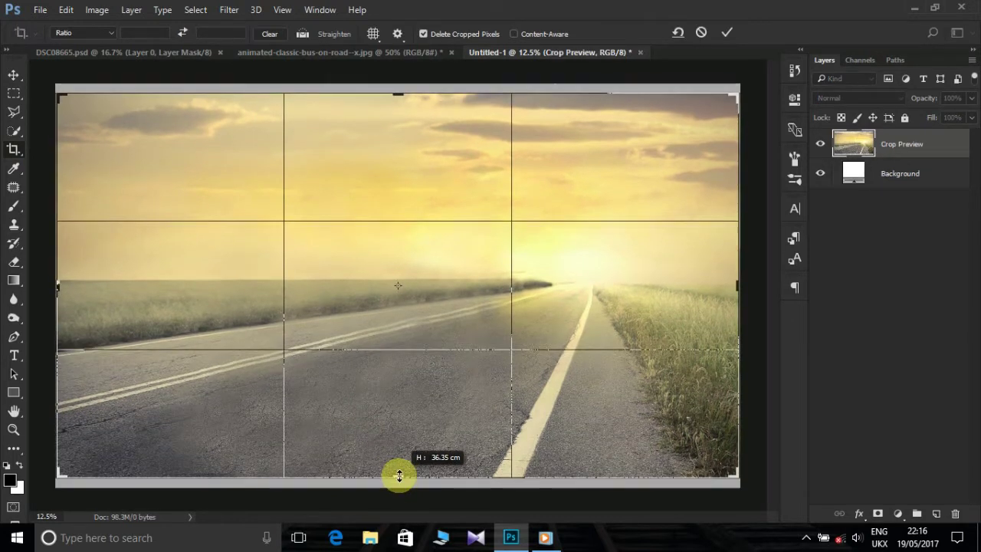
{"action": "double_click", "coordinate": [405, 426]}
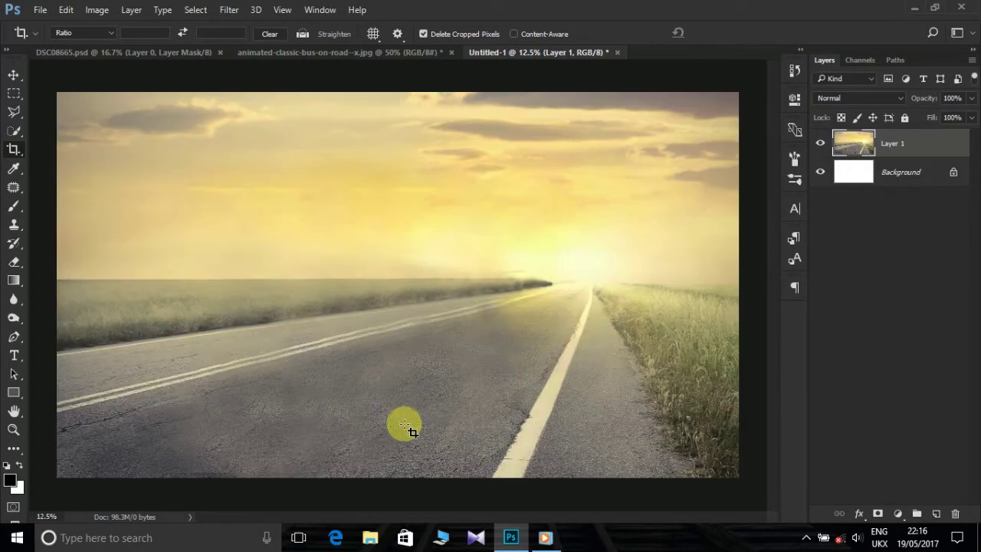
{"action": "left_click", "coordinate": [400, 55]}
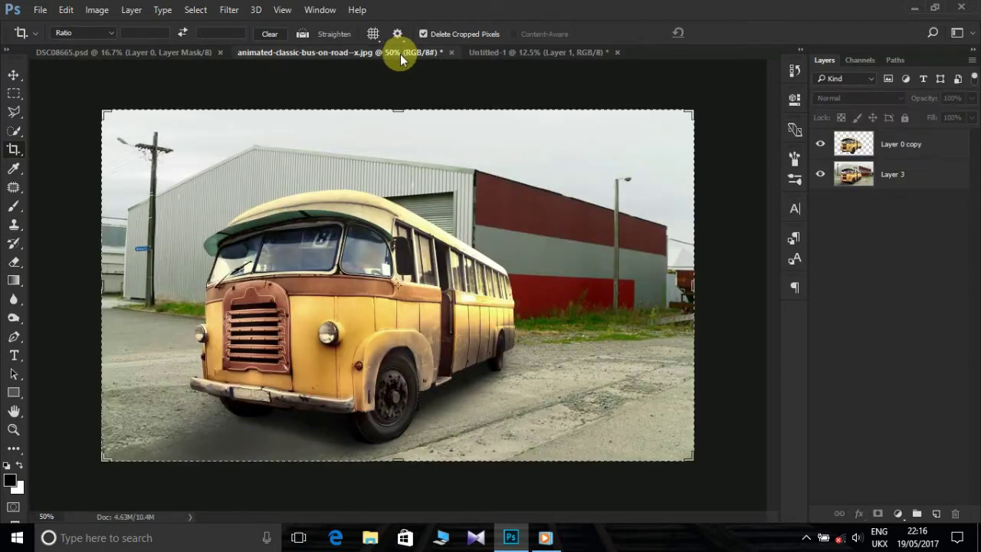
- Check the cut-out bus layer (Layer 0 copy) and drag it into the road composite
{"action": "left_click", "coordinate": [14, 73]}
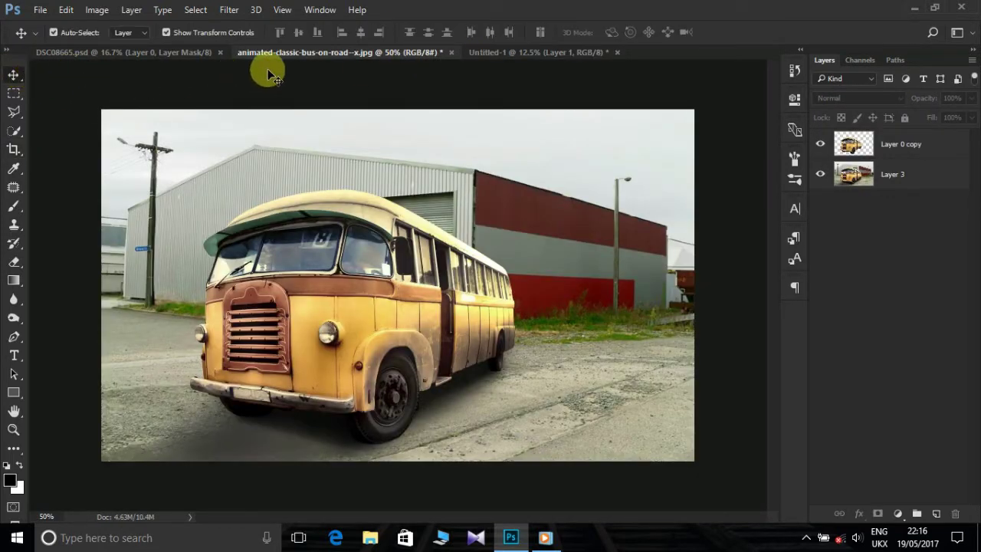
{"action": "left_click", "coordinate": [882, 144]}
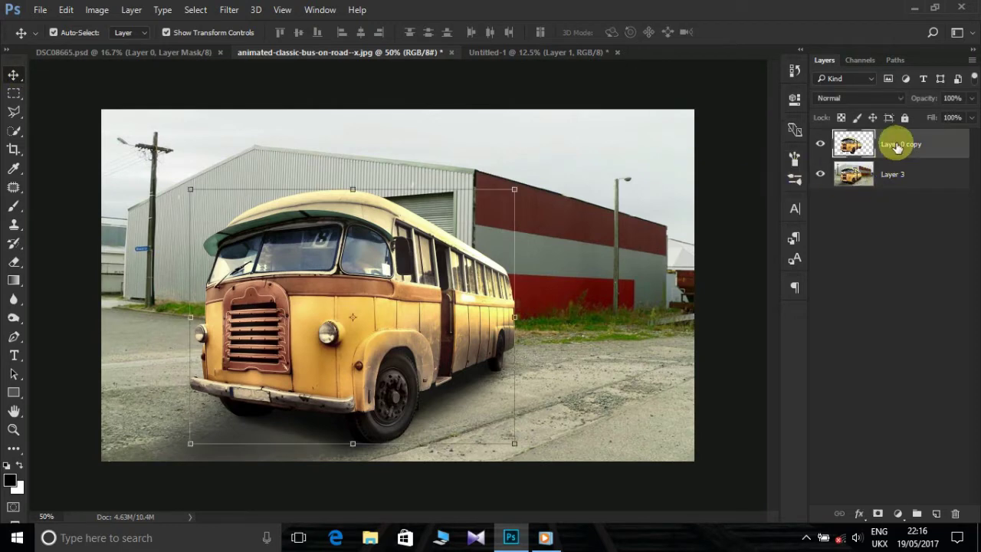
{"action": "left_click", "coordinate": [821, 174]}
{"action": "left_click", "coordinate": [821, 173]}
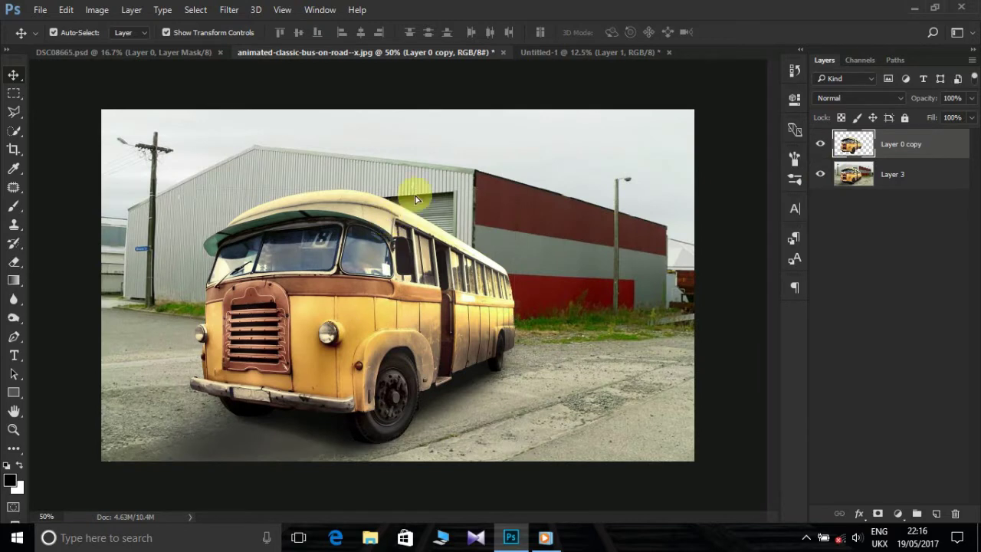
{"action": "mouse_move", "coordinate": [419, 190]}
{"action": "left_mouse_down"}
{"action": "mouse_move", "coordinate": [529, 85]}
{"action": "mouse_move", "coordinate": [392, 272]}
{"action": "left_mouse_up"}
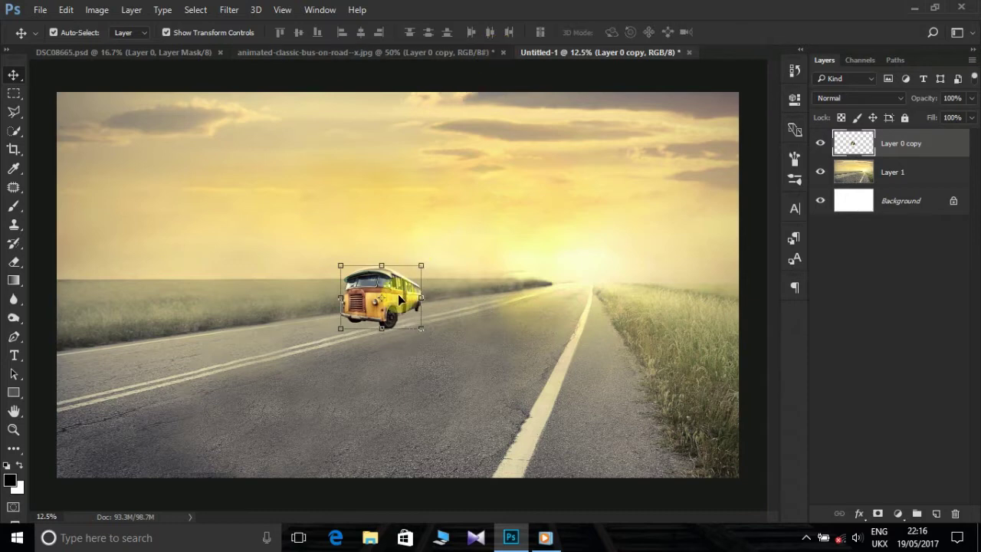
- Enlarge the bus and nudge it into place on the left side of the road
{"action": "left_click_drag", "start_coordinate": [422, 264], "coordinate": [549, 193]}
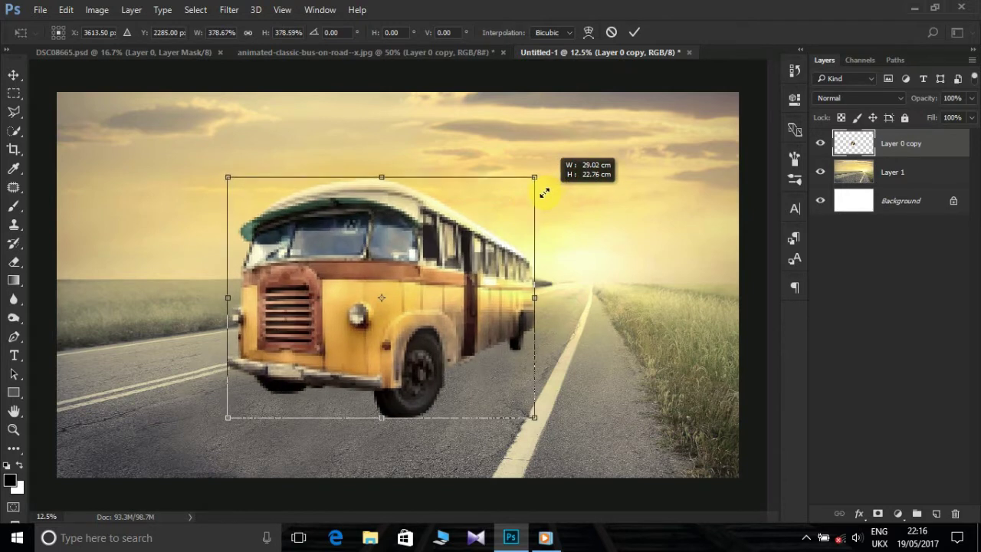
{"action": "left_click_drag", "start_coordinate": [544, 192], "coordinate": [549, 191]}
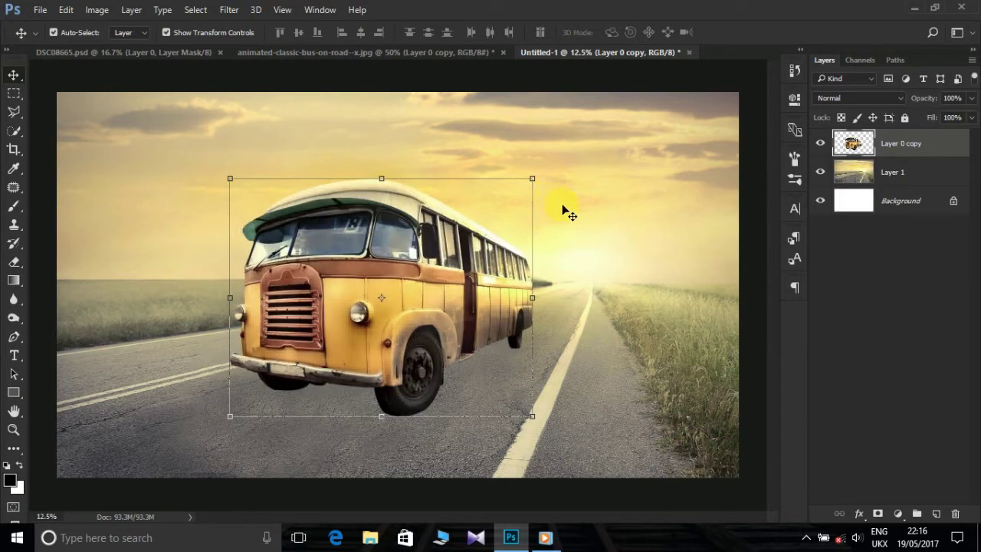
{"action": "key", "text": "Left"}
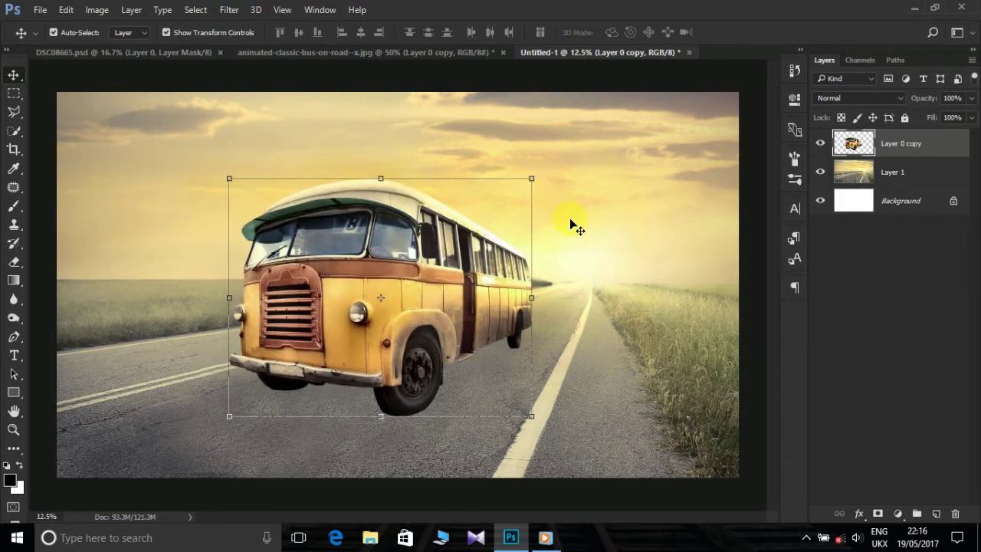
{"action": "key", "text": "Down"}
{"action": "key", "text": "Right"}
{"action": "key", "text": "Right"}
{"action": "key", "text": "Right"}
{"action": "key", "text": "Down"}
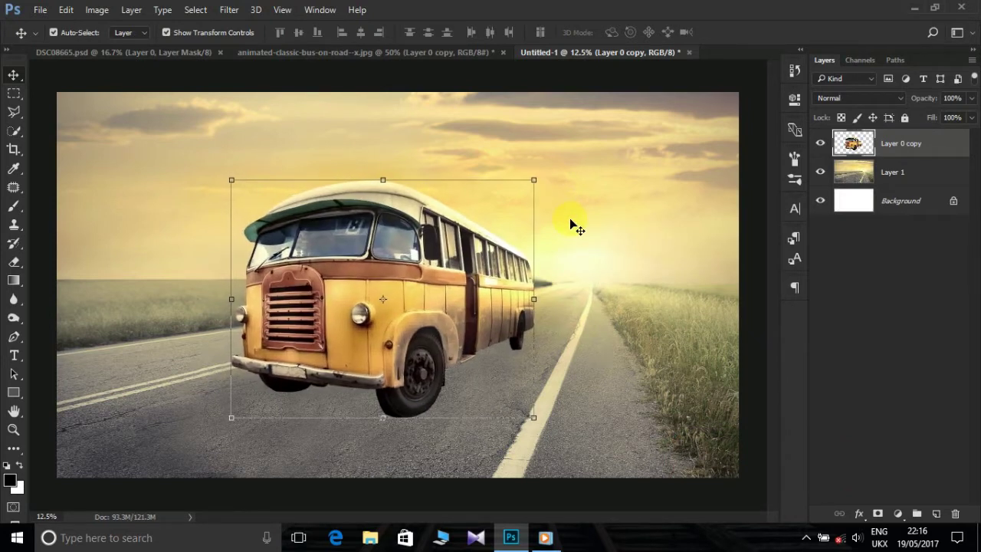
{"action": "key", "text": "Right"}
{"action": "key", "text": "Up"}
{"action": "key", "text": "Up"}
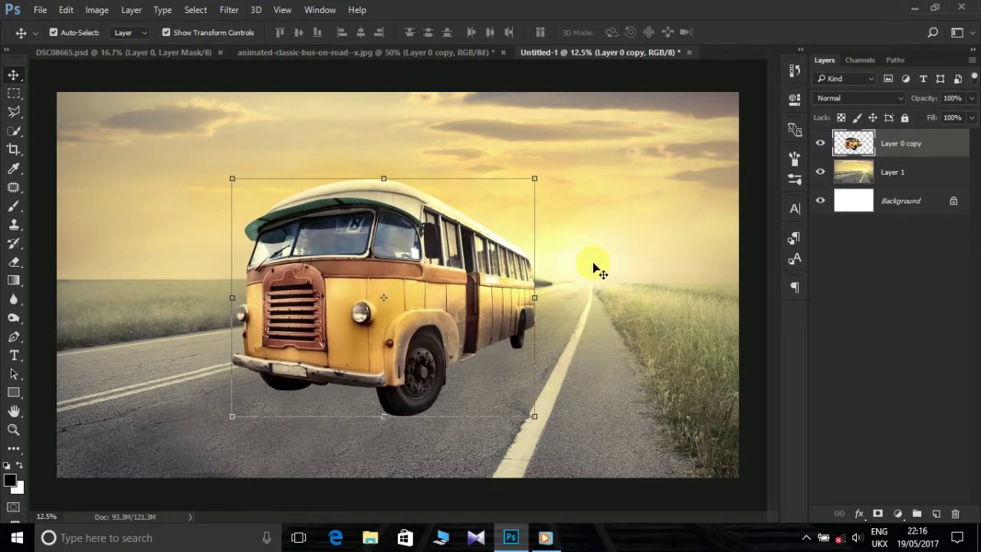
{"action": "key", "text": "Up"}
{"action": "key", "text": "Up"}
{"action": "key", "text": "Up"}
{"action": "key", "text": "Up"}
{"action": "key", "text": "Up"}
{"action": "key", "text": "Up"}
{"action": "key", "text": "Up"}
{"action": "key", "text": "Up"}
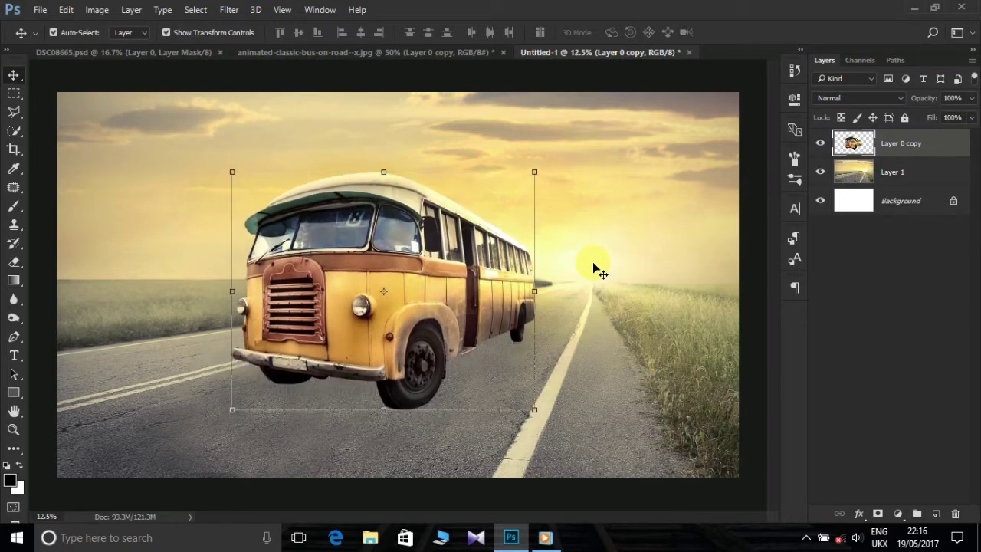
{"action": "key", "text": "Up"}
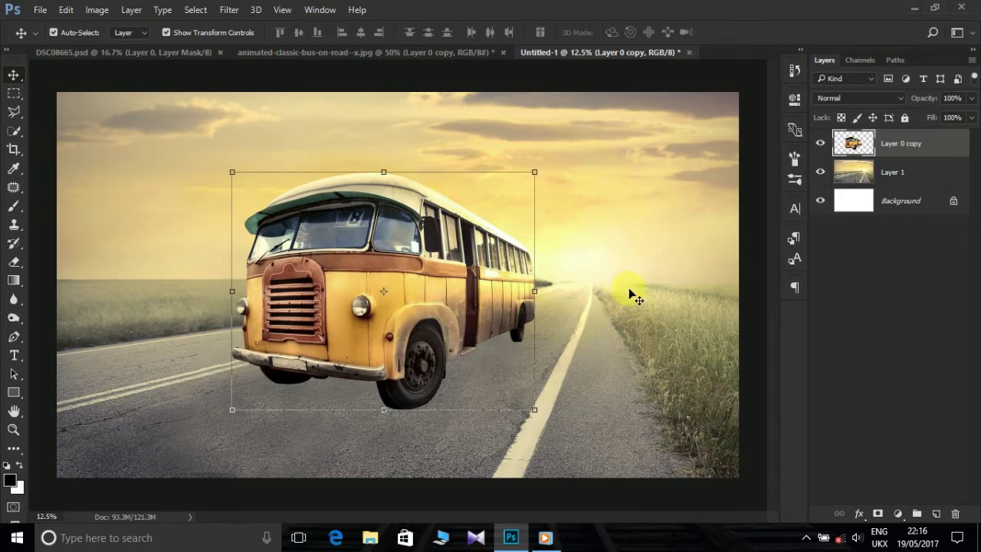
- Deselect the bus and return to the road composite
{"action": "left_click", "coordinate": [755, 321]}
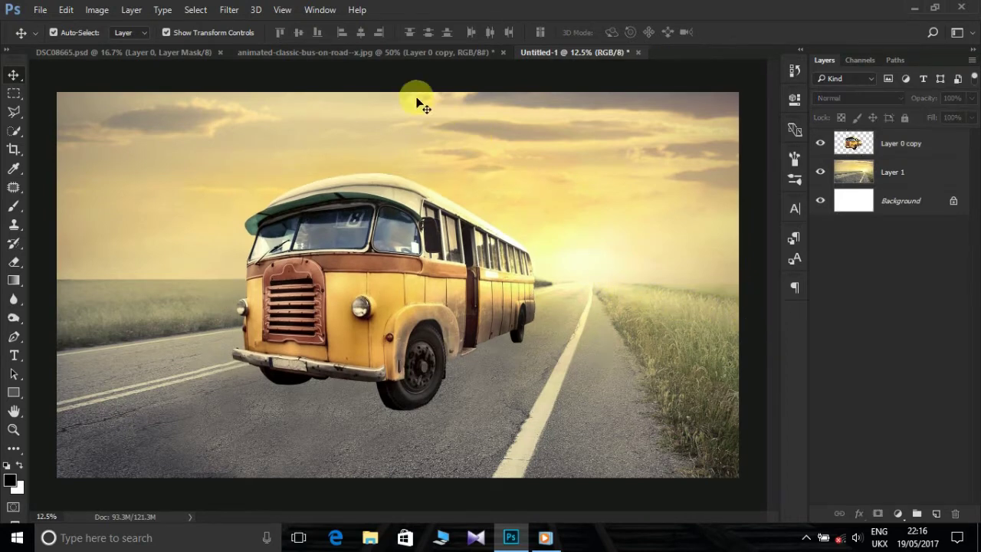
{"action": "left_click", "coordinate": [400, 53]}
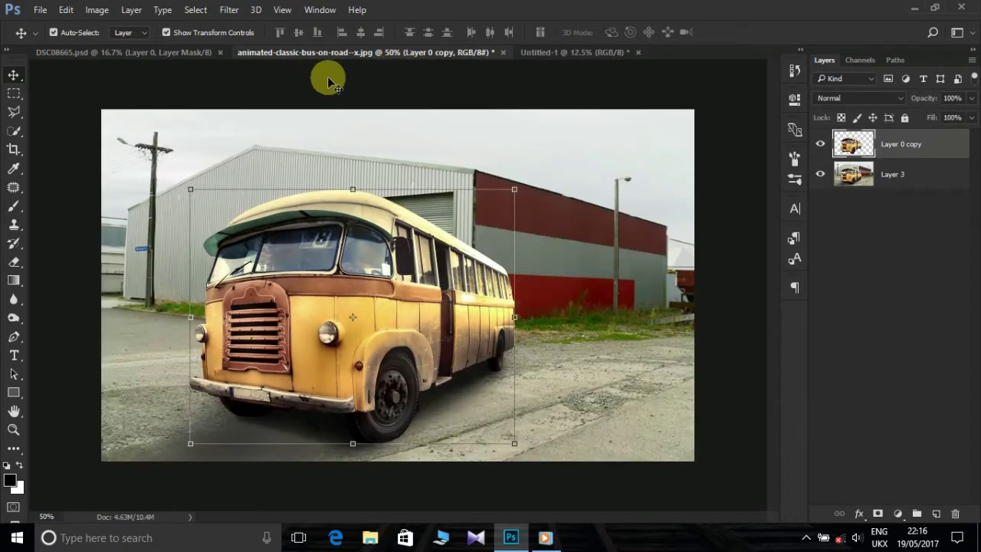
{"action": "left_click_drag", "start_coordinate": [518, 68], "coordinate": [514, 327]}
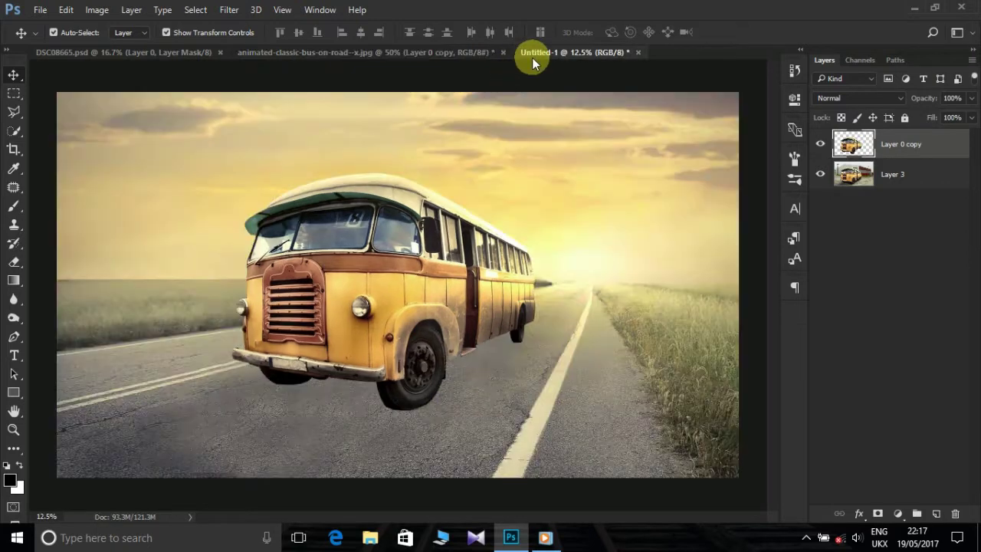
- Raise the road layer's brightness to 5 with Brightness/Contrast
{"action": "left_click", "coordinate": [588, 271]}
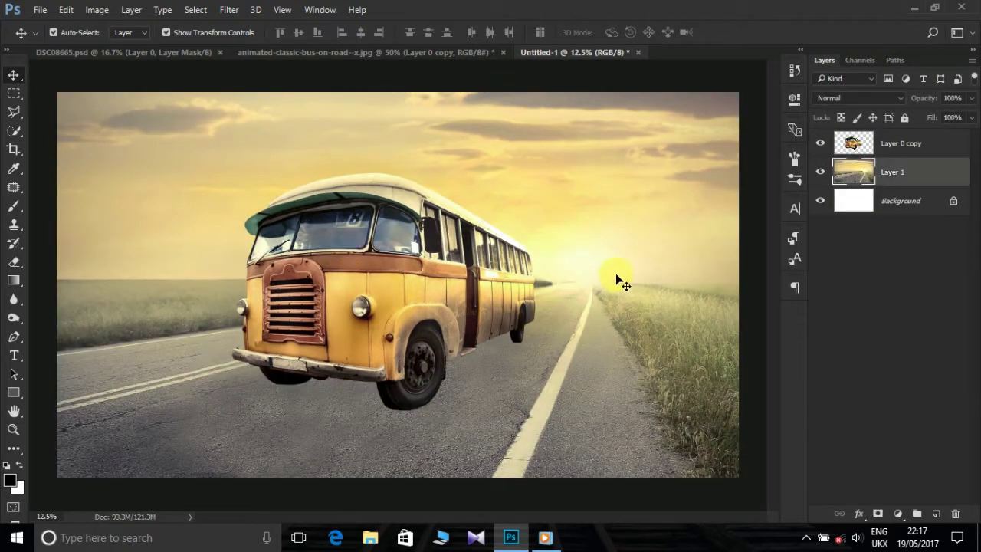
{"action": "left_click", "coordinate": [98, 9]}
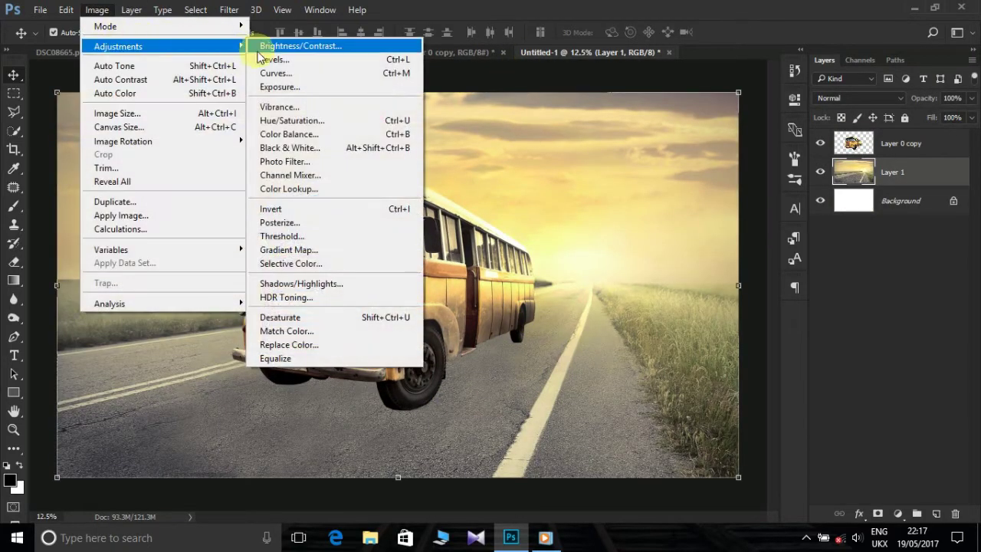
{"action": "left_click", "coordinate": [284, 47]}
{"action": "left_click", "coordinate": [649, 132]}
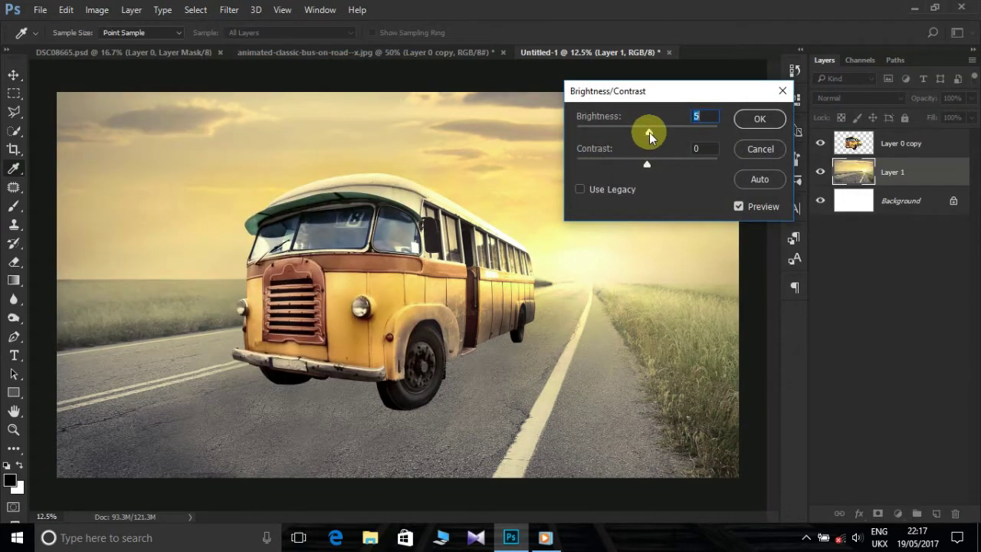
{"action": "key", "text": "Return"}
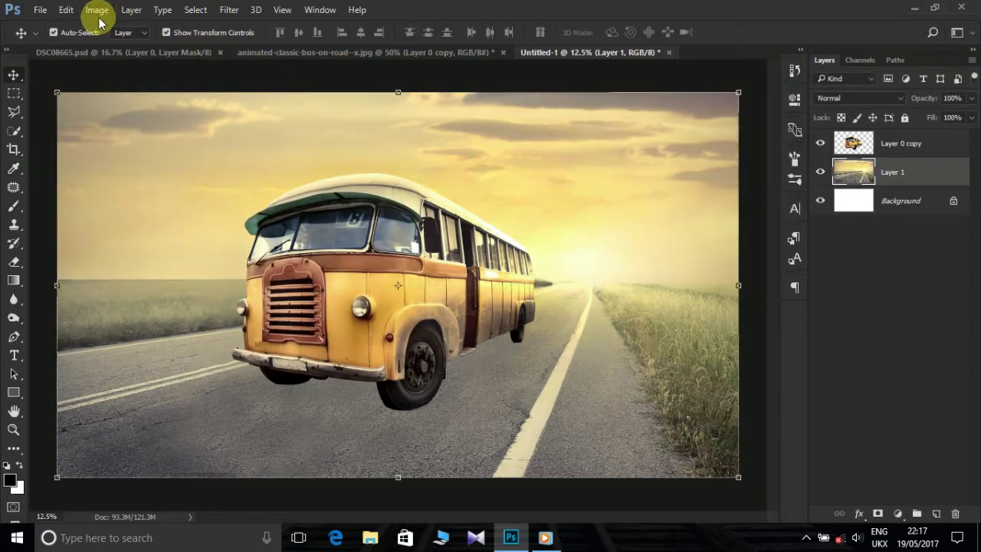
- Lift the RGB curve midpoint slightly to brighten the road background
{"action": "left_click", "coordinate": [97, 10]}
{"action": "left_click", "coordinate": [298, 71]}
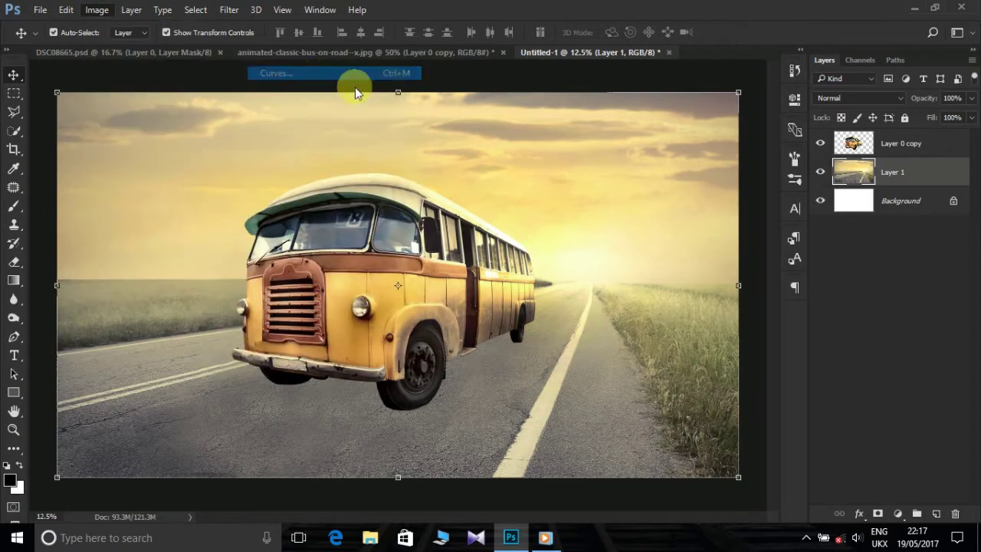
{"action": "mouse_move", "coordinate": [533, 71]}
{"action": "left_mouse_down"}
{"action": "mouse_move", "coordinate": [613, 60]}
{"action": "mouse_move", "coordinate": [816, 67]}
{"action": "left_mouse_up"}
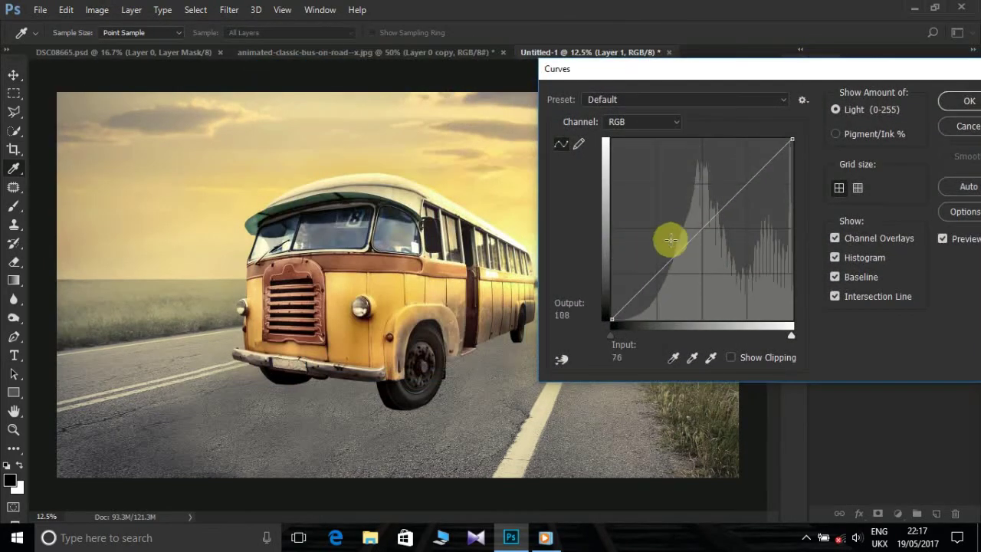
{"action": "left_click", "coordinate": [696, 231]}
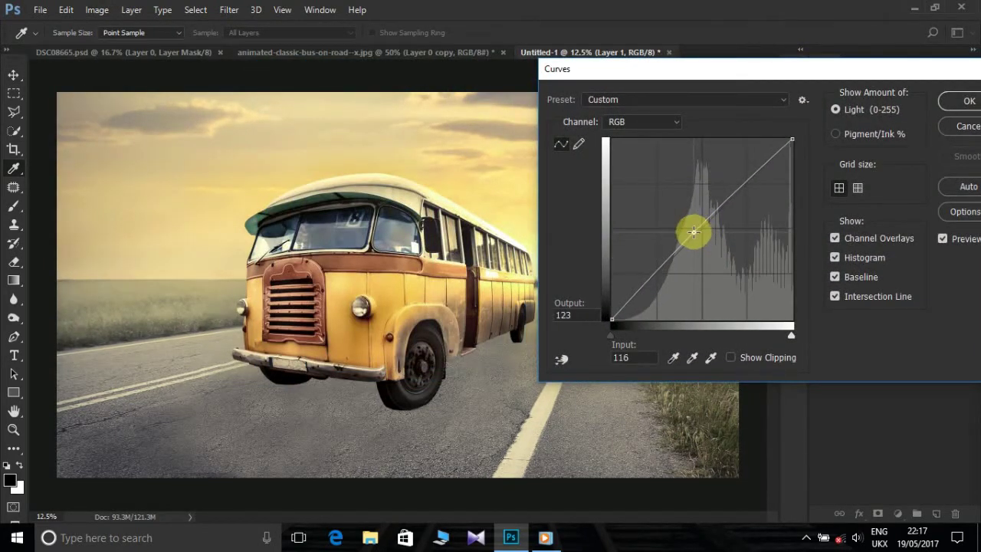
{"action": "left_click", "coordinate": [949, 100]}
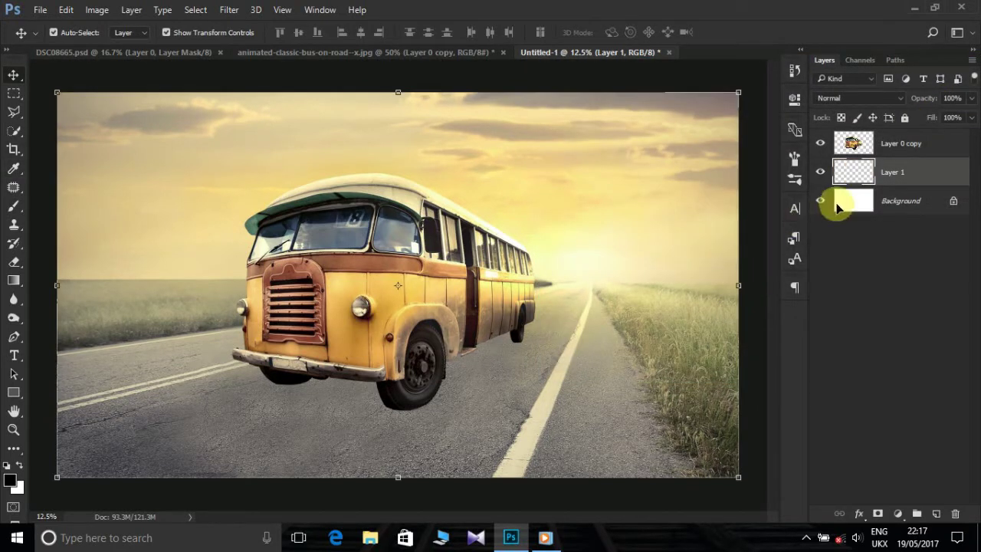
- Add an empty Layer 2 above Background and zoom in on the bus
{"action": "left_click", "coordinate": [887, 205]}
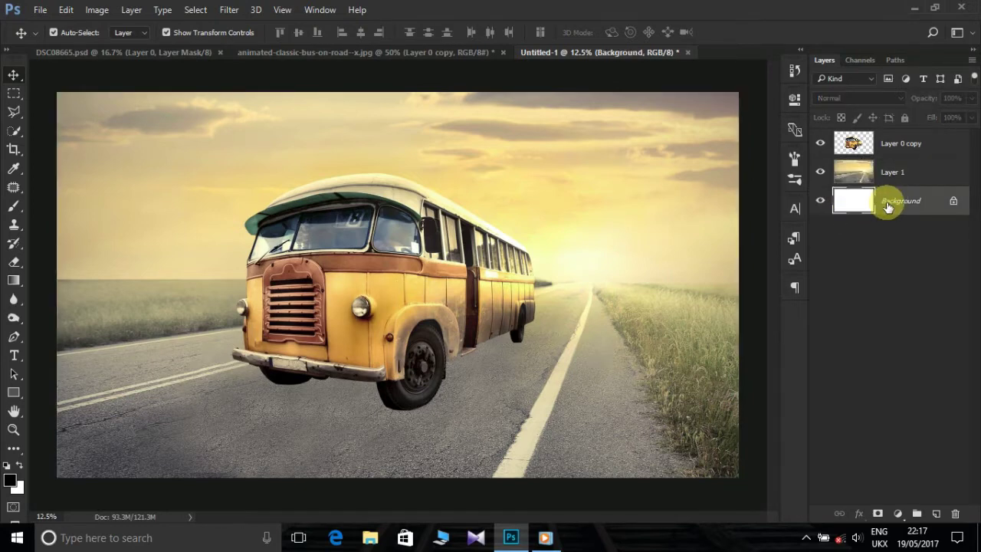
{"action": "key", "text": "ctrl+shift+n"}
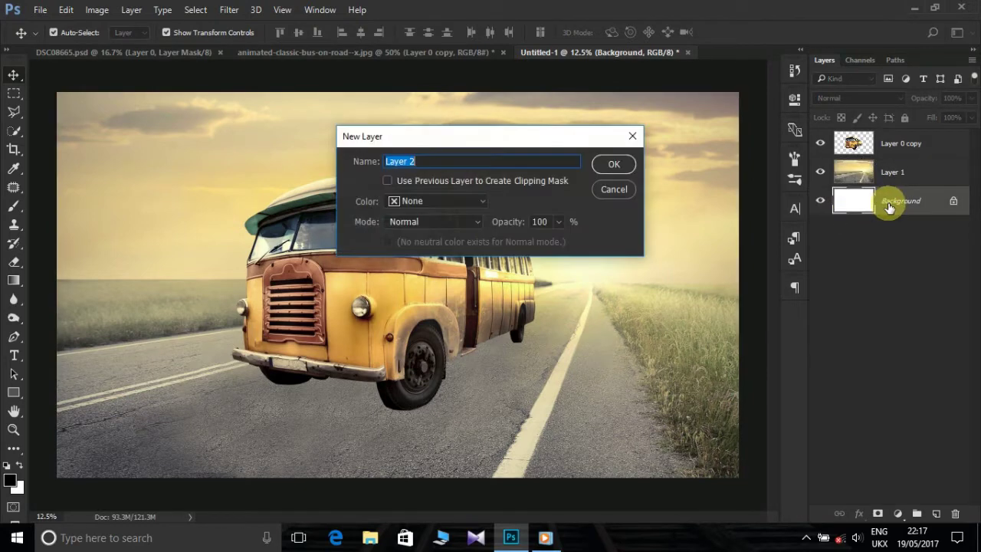
{"action": "key", "text": "Return"}
{"action": "key", "text": "ctrl+plus"}
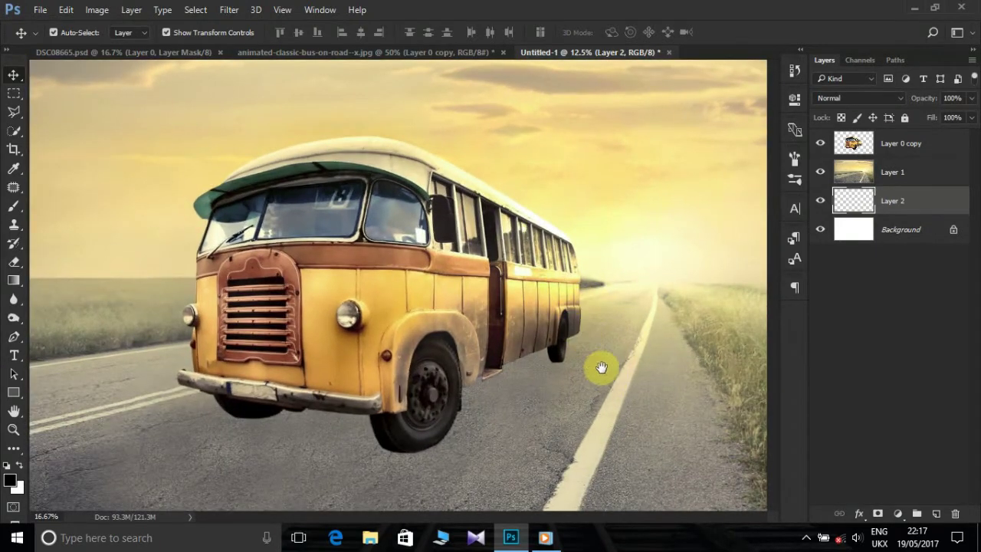
{"action": "left_click", "coordinate": [605, 365]}
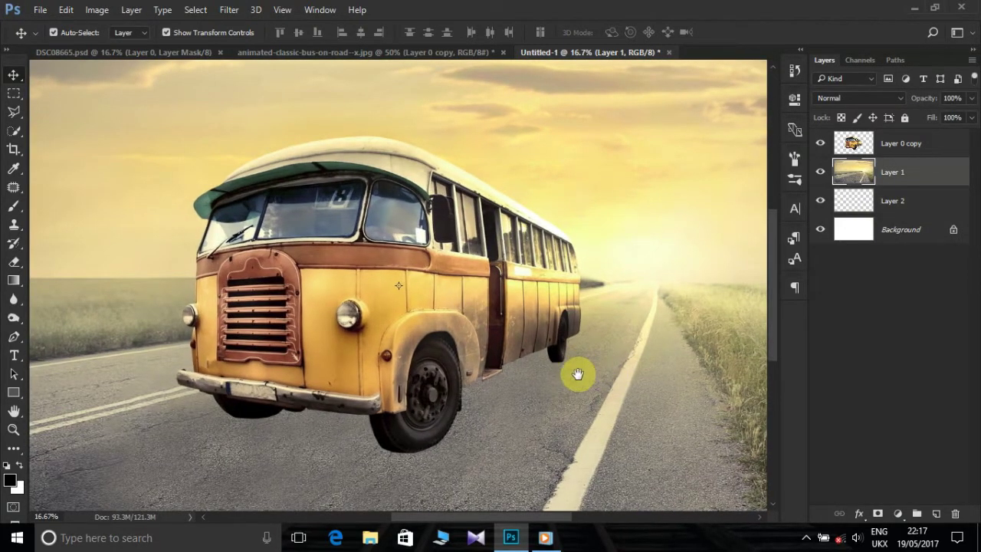
{"action": "left_click_drag", "start_coordinate": [576, 375], "coordinate": [573, 354]}
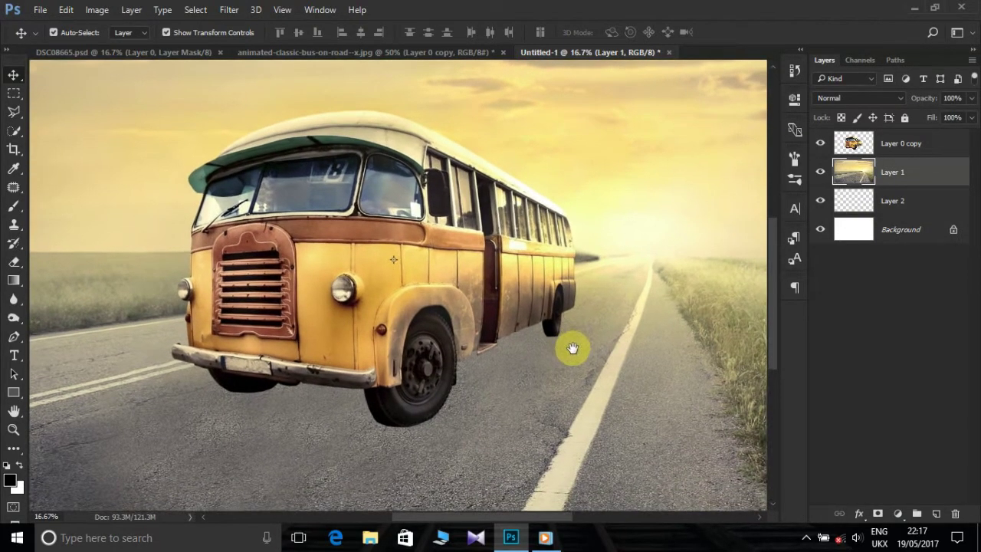
- Polygon-lasso the area beneath the bus from rear wheel to front bumper
{"action": "left_click", "coordinate": [14, 111]}
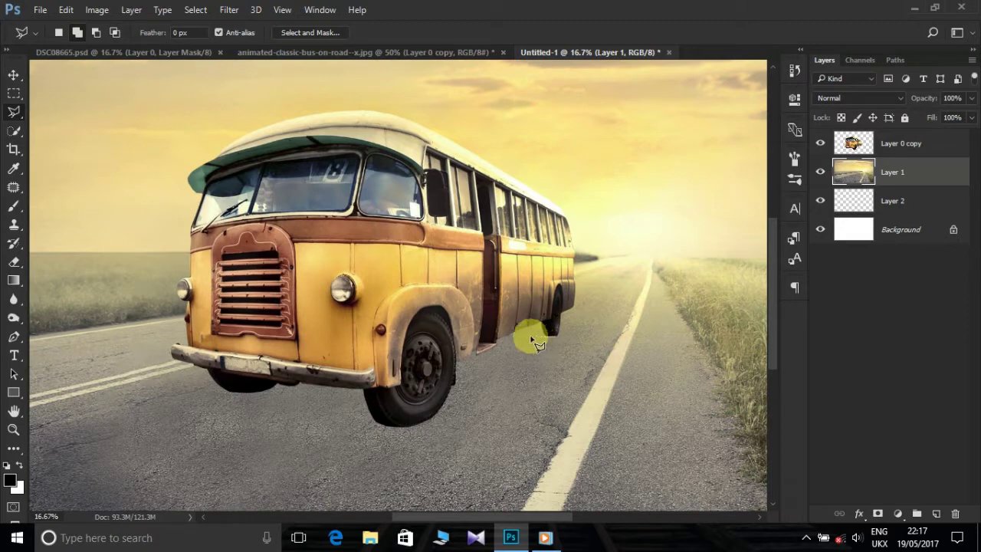
{"action": "left_click", "coordinate": [549, 334]}
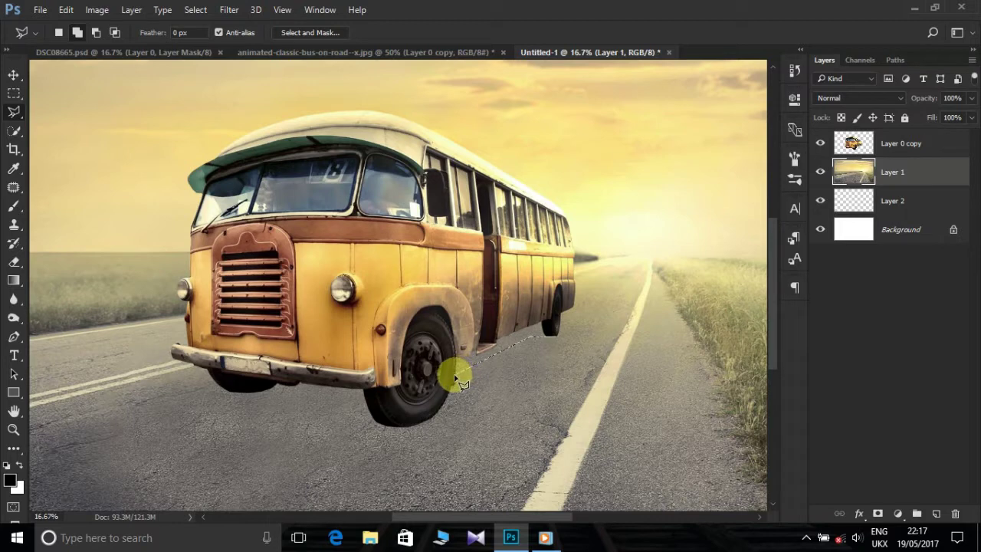
{"action": "left_click", "coordinate": [456, 377]}
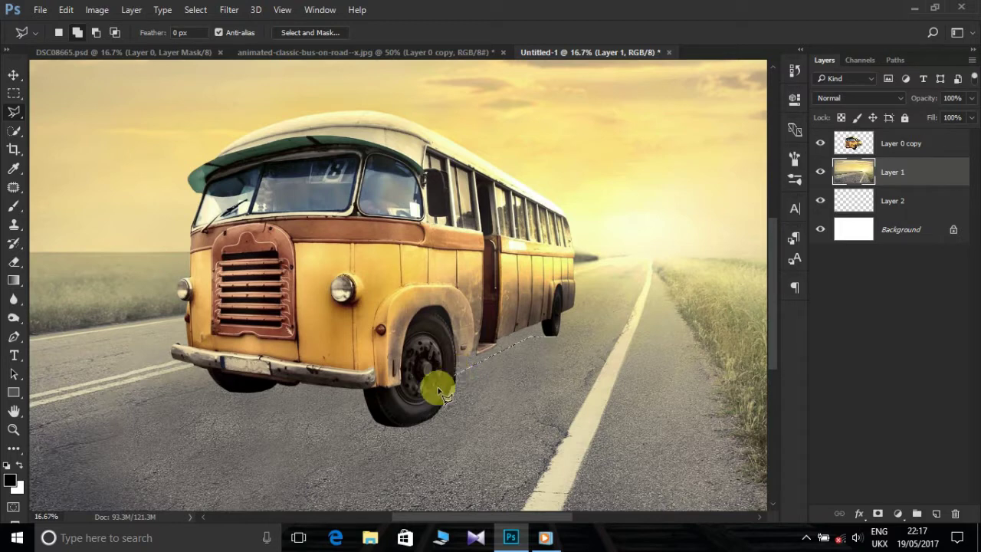
{"action": "left_click", "coordinate": [375, 422]}
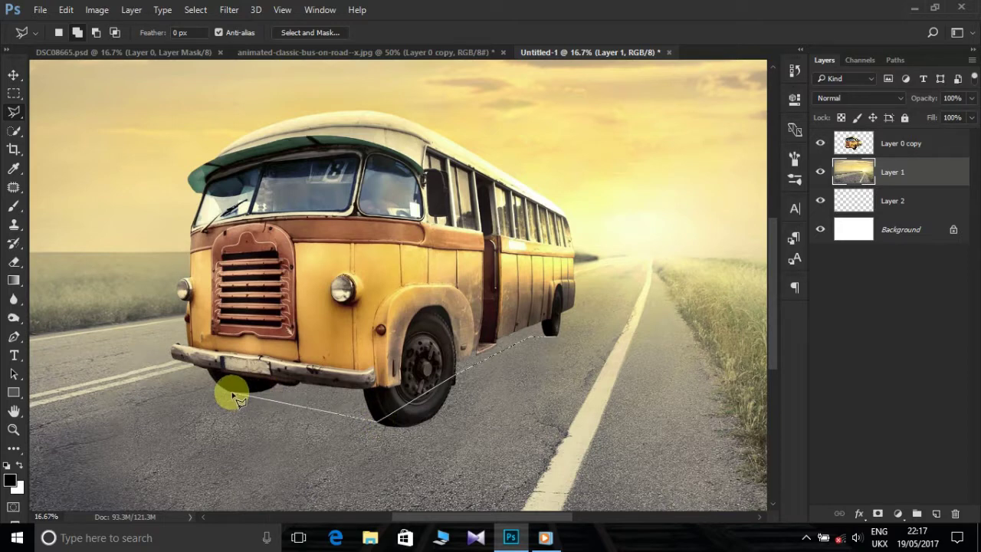
{"action": "left_click", "coordinate": [358, 412]}
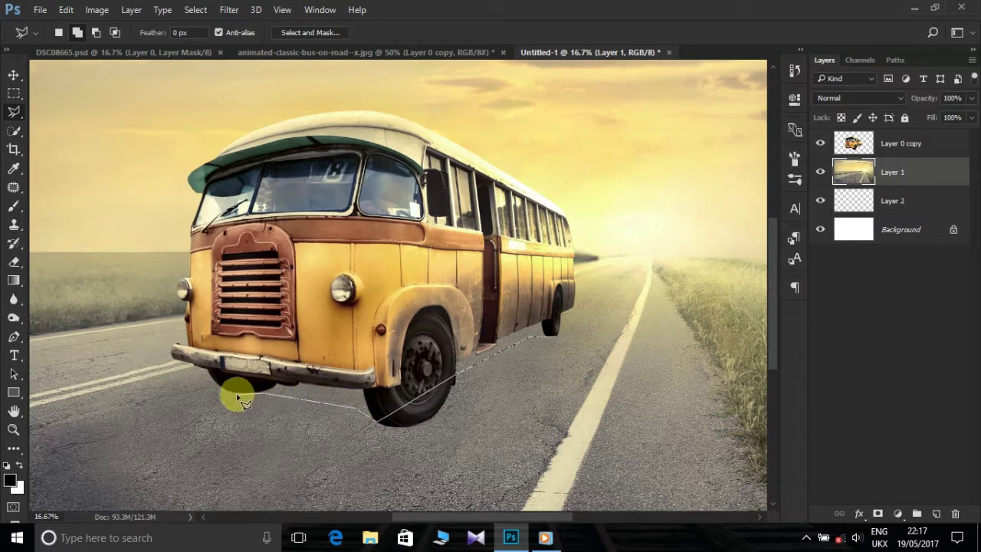
{"action": "left_click", "coordinate": [230, 392]}
{"action": "left_click", "coordinate": [261, 354]}
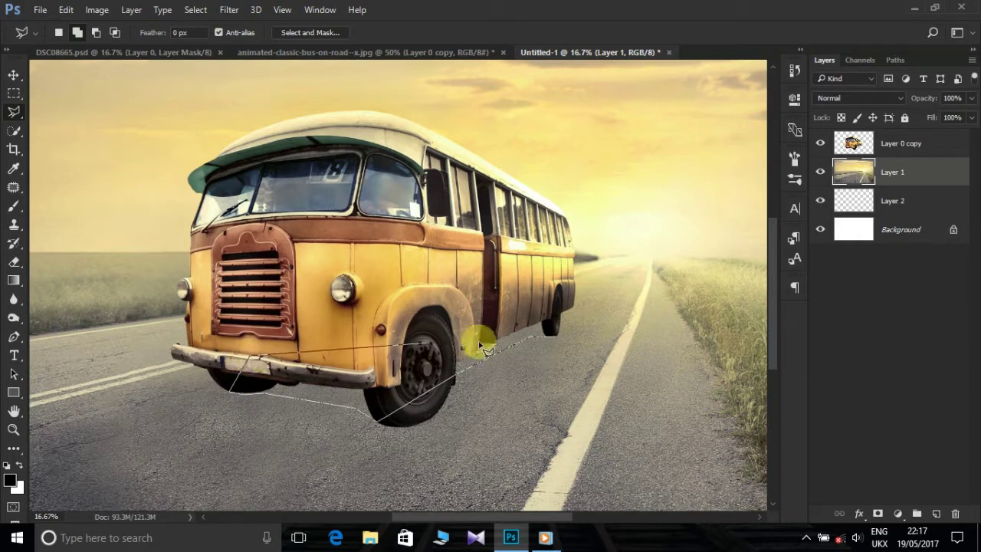
{"action": "left_click", "coordinate": [544, 317]}
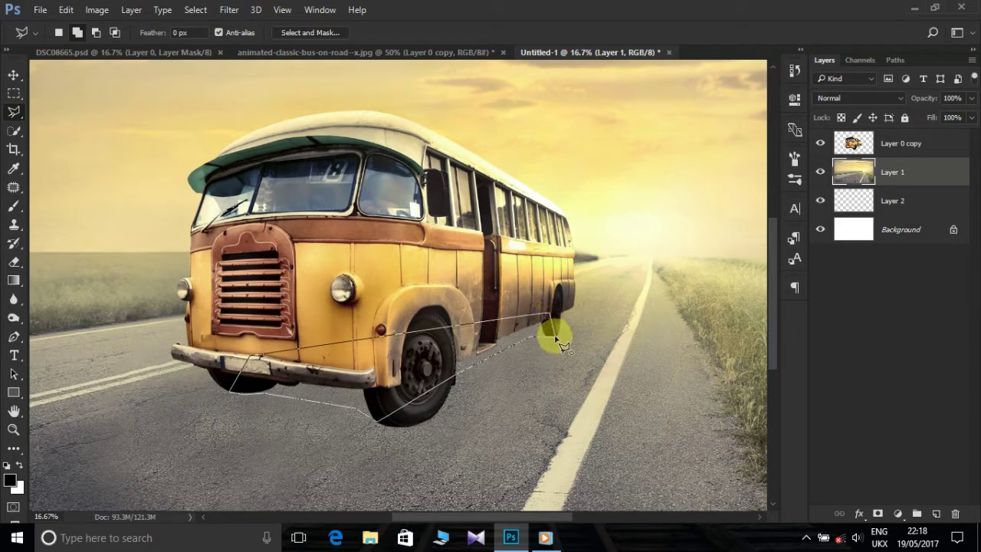
{"action": "left_click", "coordinate": [551, 342]}
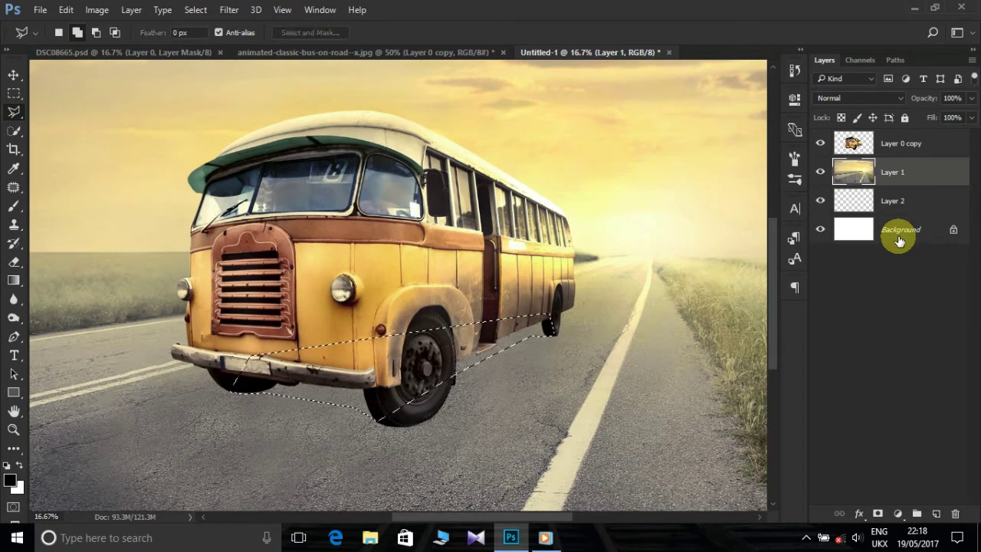
- Fill the selection black on a new Layer 3 and deselect
{"action": "key", "text": "ctrl+shift+n"}
{"action": "key", "text": "Return"}
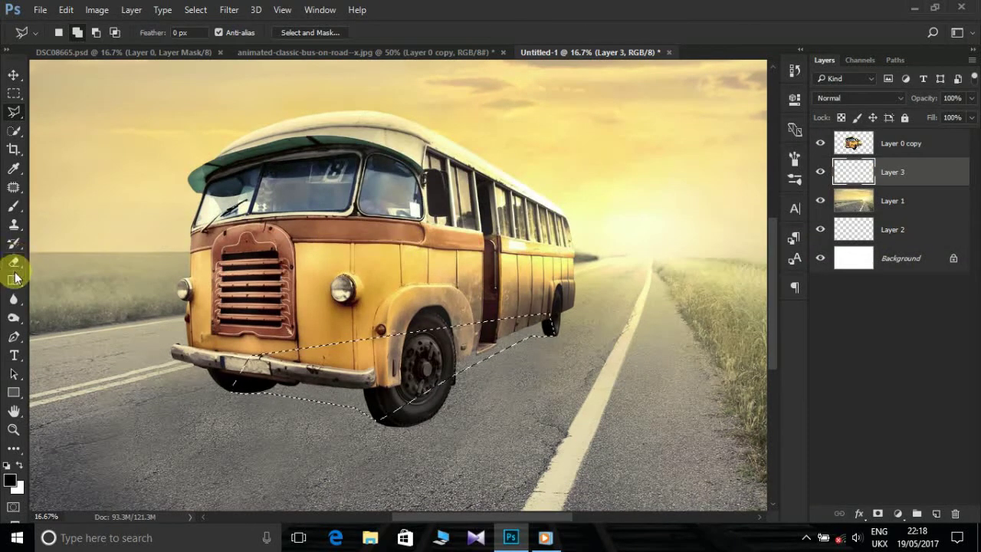
{"action": "left_click_drag", "start_coordinate": [15, 277], "coordinate": [44, 292]}
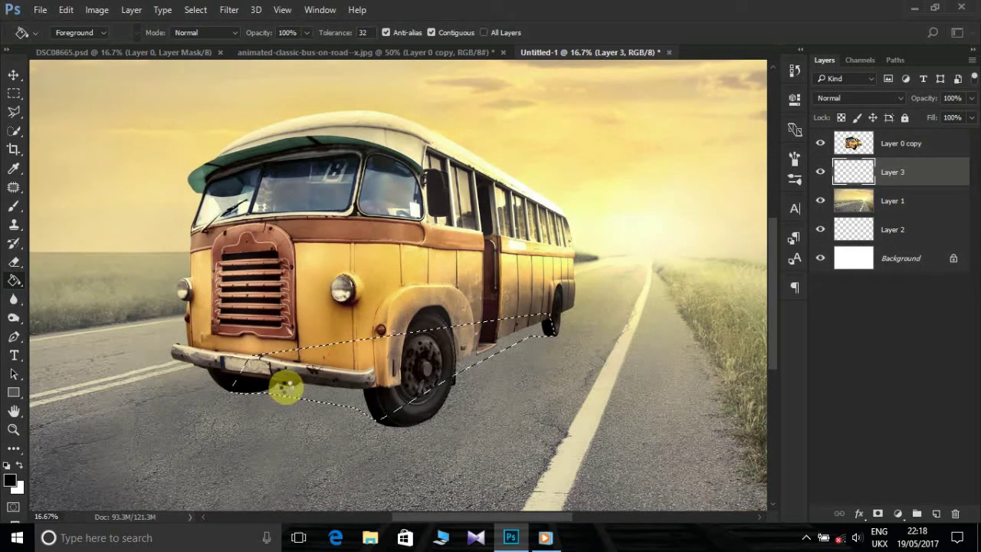
{"action": "left_click", "coordinate": [299, 392]}
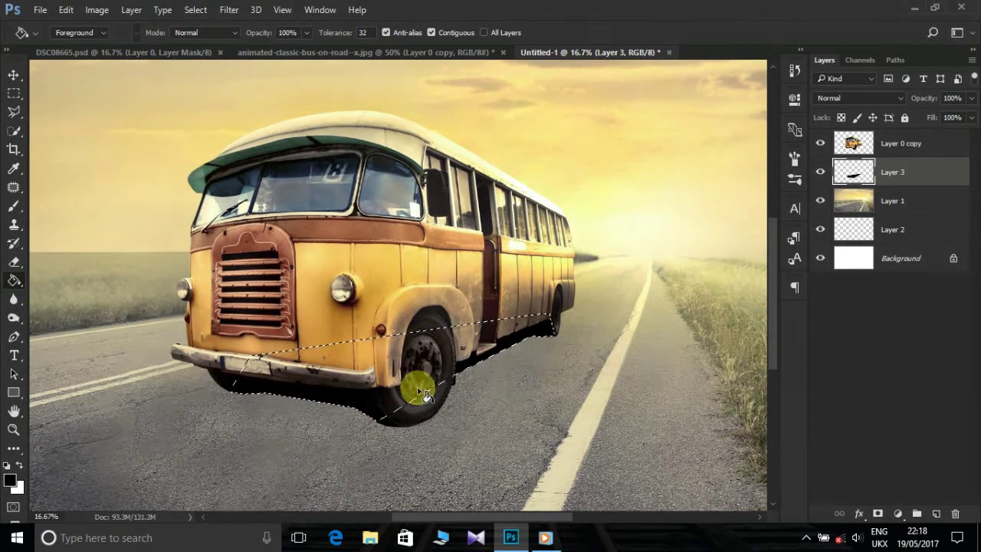
{"action": "key", "text": "ctrl+d"}
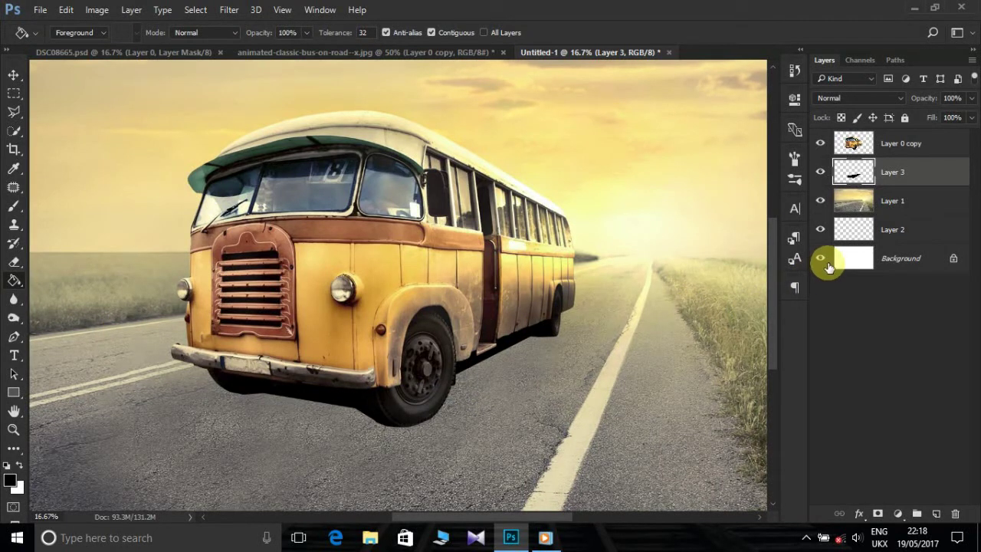
- Add an empty Layer 4, then reselect the shadow Layer 3
{"action": "key", "text": "ctrl+shift+n"}
{"action": "key", "text": "Return"}
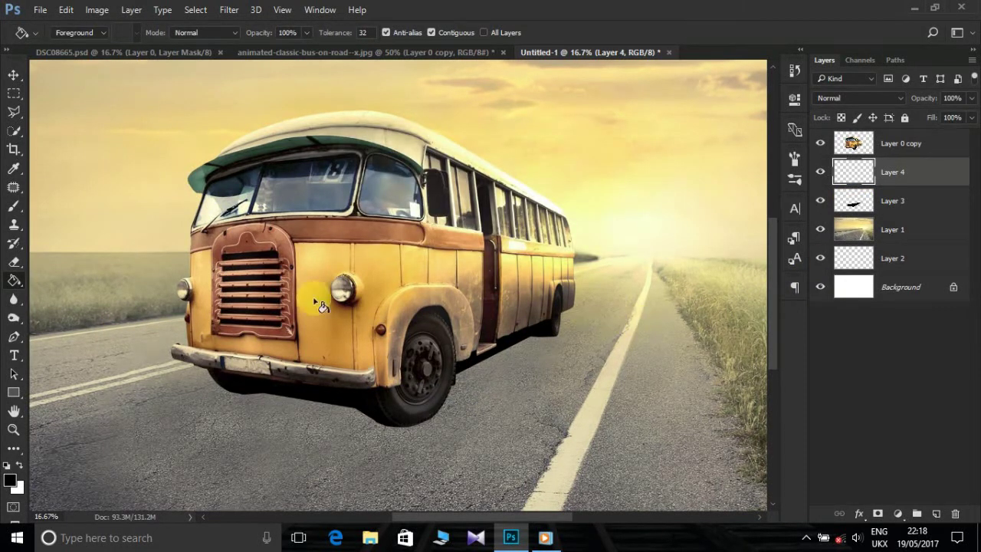
{"action": "left_click", "coordinate": [900, 202]}
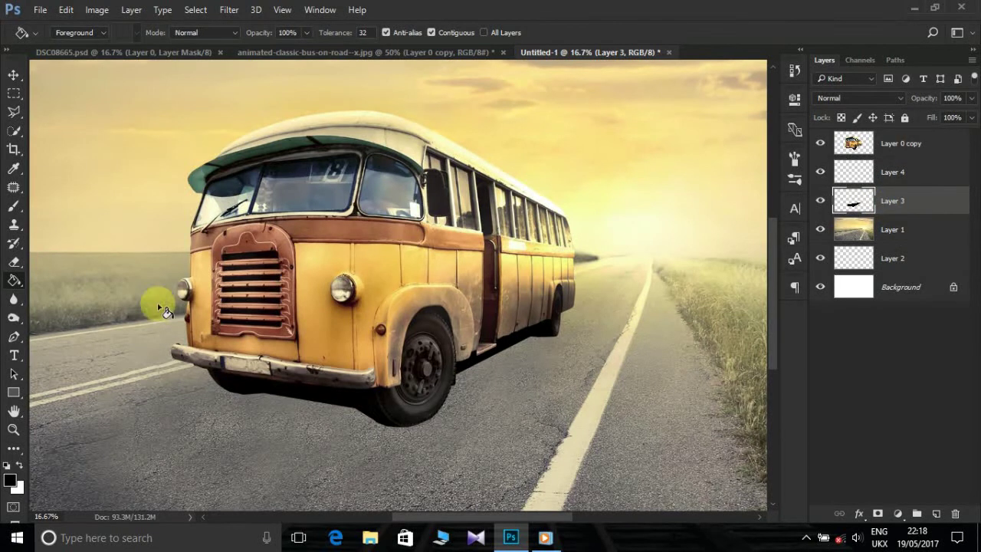
- Erase over the Layer 3 shadow edges with a 51% opacity, 57% flow eraser
{"action": "left_click", "coordinate": [12, 263]}
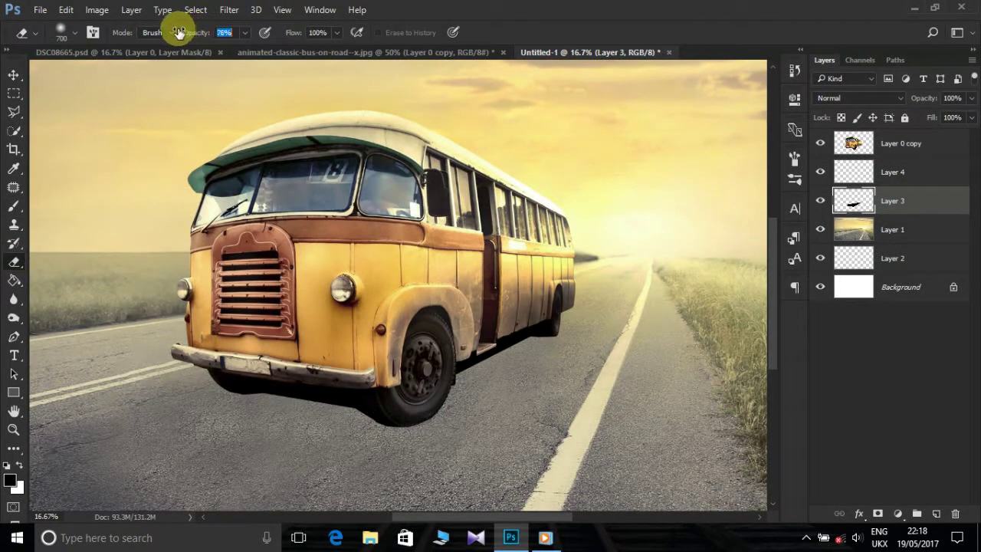
{"action": "left_click_drag", "start_coordinate": [282, 38], "coordinate": [283, 37]}
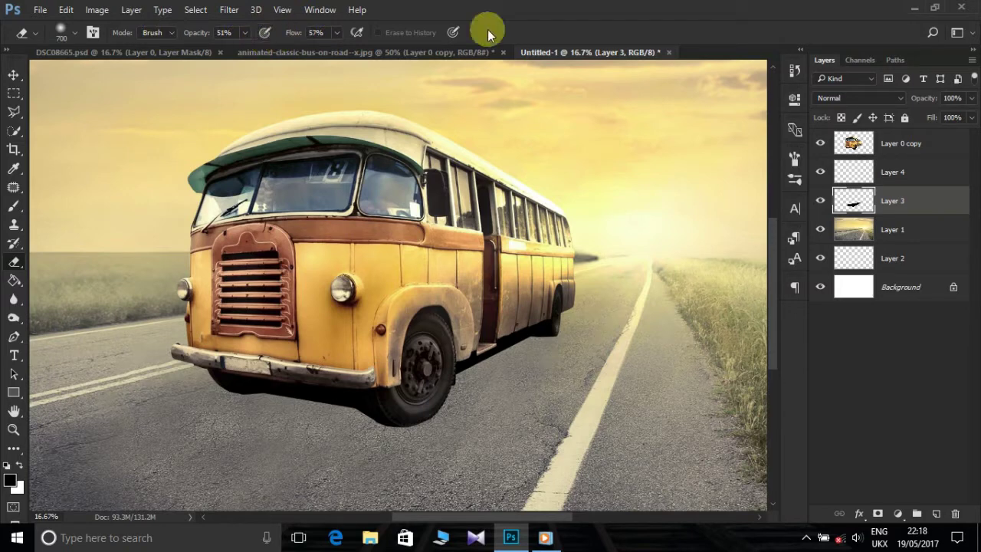
{"action": "key", "text": "bracketleft"}
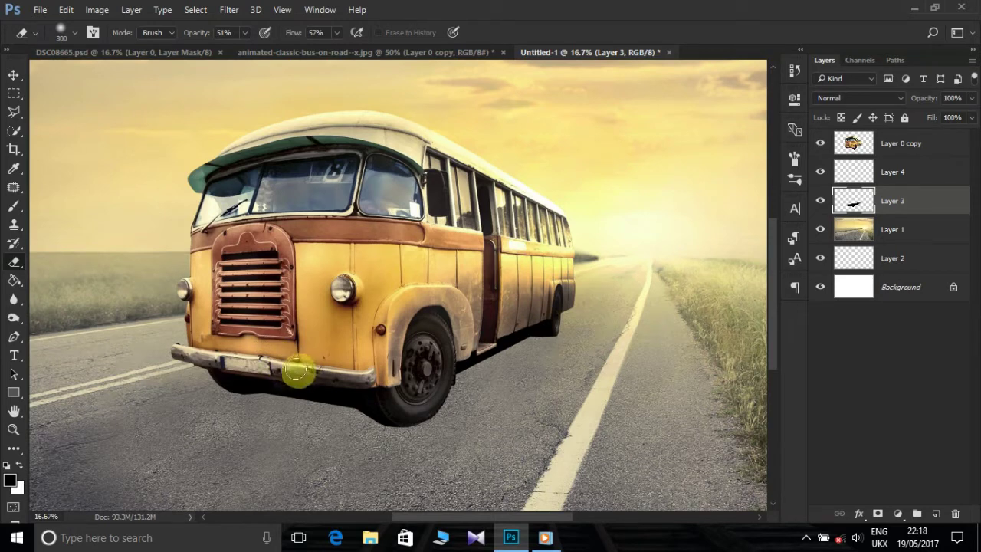
{"action": "left_click_drag", "start_coordinate": [317, 367], "coordinate": [321, 370]}
{"action": "key", "text": "bracketright"}
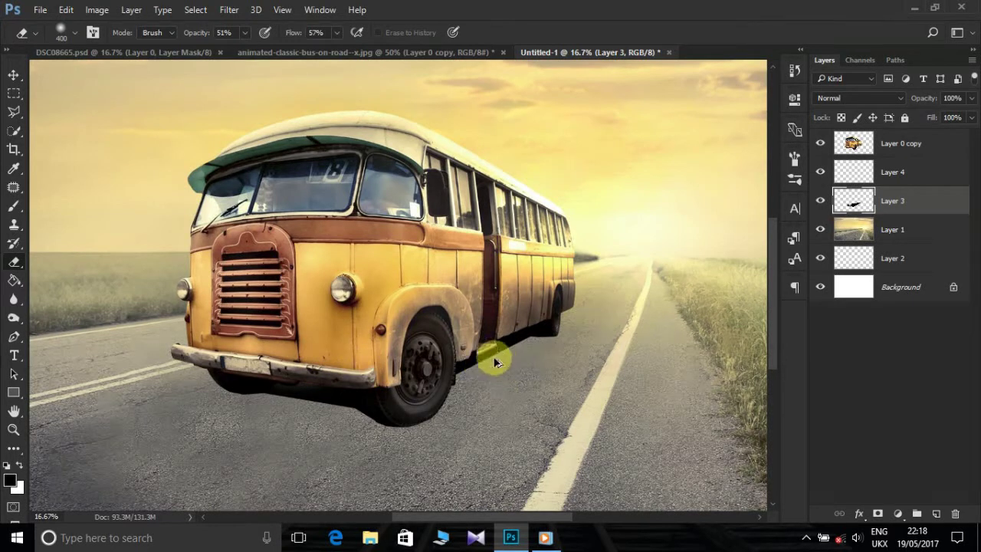
{"action": "mouse_move", "coordinate": [339, 372]}
{"action": "left_mouse_down"}
{"action": "mouse_move", "coordinate": [300, 355]}
{"action": "mouse_move", "coordinate": [341, 354]}
{"action": "left_mouse_up"}
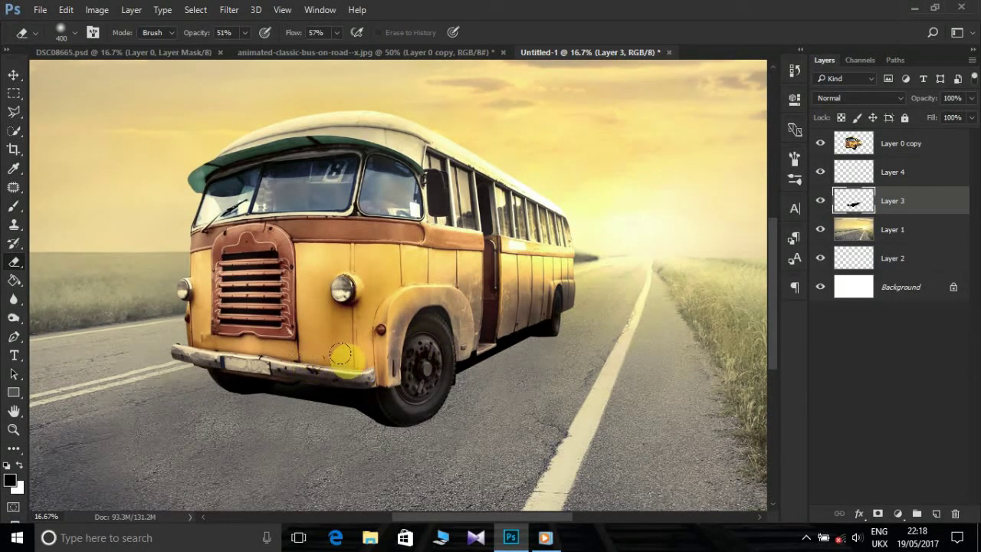
{"action": "key", "text": "bracketright"}
{"action": "key", "text": "bracketright"}
{"action": "mouse_move", "coordinate": [317, 320]}
{"action": "left_mouse_down"}
{"action": "mouse_move", "coordinate": [301, 323]}
{"action": "mouse_move", "coordinate": [438, 340]}
{"action": "mouse_move", "coordinate": [552, 324]}
{"action": "mouse_move", "coordinate": [624, 328]}
{"action": "mouse_move", "coordinate": [537, 301]}
{"action": "mouse_move", "coordinate": [530, 289]}
{"action": "mouse_move", "coordinate": [526, 312]}
{"action": "mouse_move", "coordinate": [549, 307]}
{"action": "mouse_move", "coordinate": [527, 316]}
{"action": "mouse_move", "coordinate": [636, 317]}
{"action": "mouse_move", "coordinate": [547, 306]}
{"action": "mouse_move", "coordinate": [525, 314]}
{"action": "left_mouse_up"}
{"action": "key", "text": "bracketleft"}
{"action": "key", "text": "bracketleft"}
{"action": "key", "text": "bracketleft"}
{"action": "key", "text": "bracketleft"}
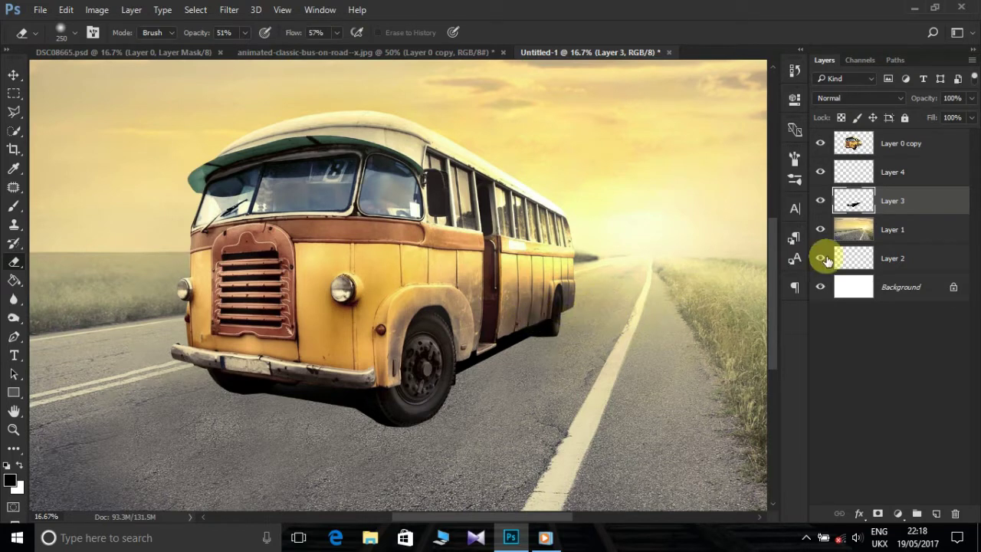
- Paint a soft black shadow along the bus's underside on Layer 4 with a 0%-hardness brush
{"action": "left_click", "coordinate": [895, 173]}
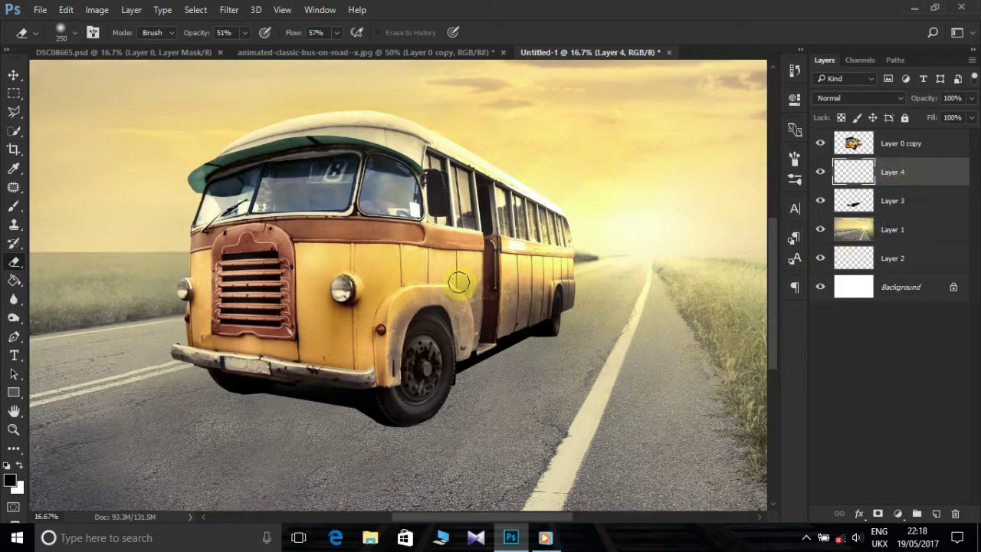
{"action": "left_click", "coordinate": [14, 205]}
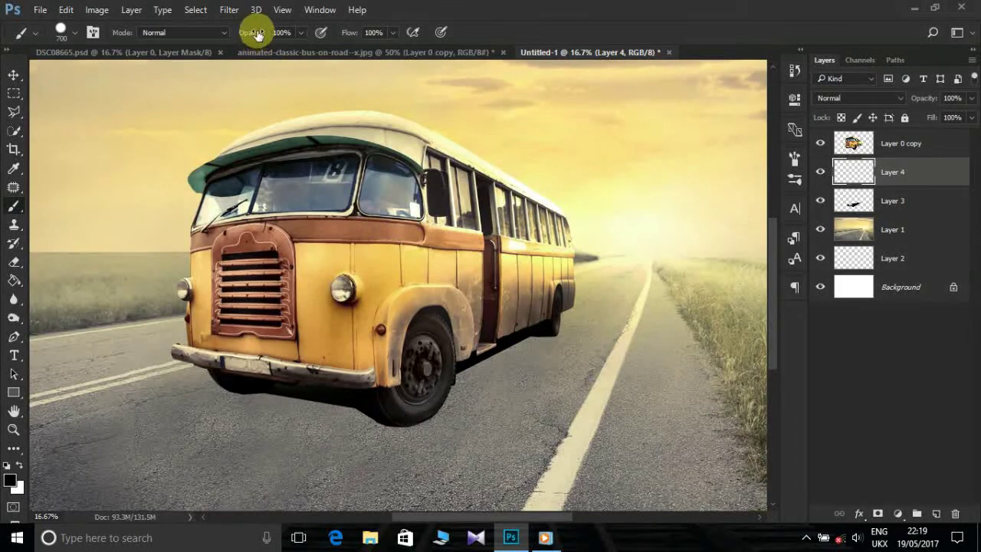
{"action": "key", "text": "bracketleft"}
{"action": "key", "text": "bracketleft"}
{"action": "right_click", "coordinate": [439, 216]}
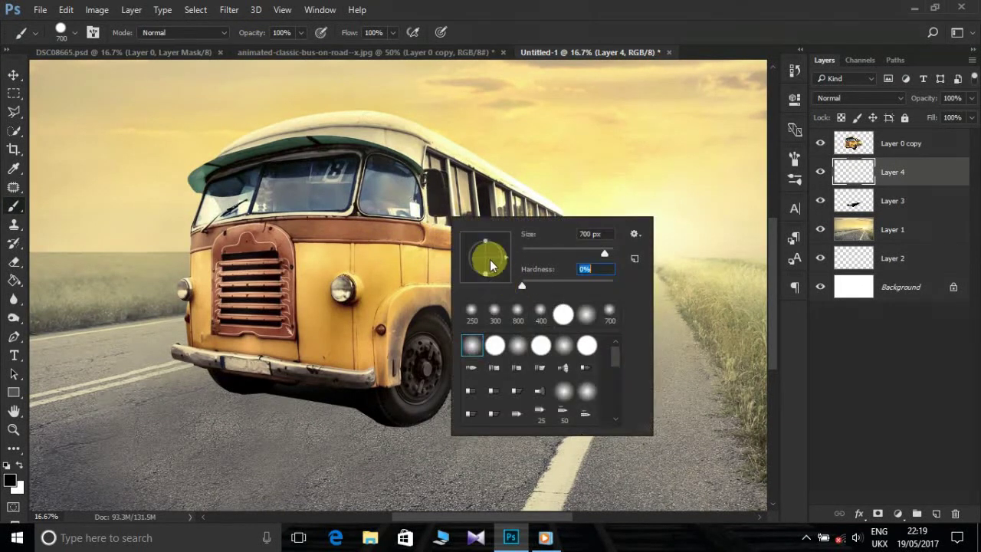
{"action": "left_click", "coordinate": [528, 201]}
{"action": "key", "text": "bracketleft"}
{"action": "key", "text": "bracketleft"}
{"action": "key", "text": "bracketleft"}
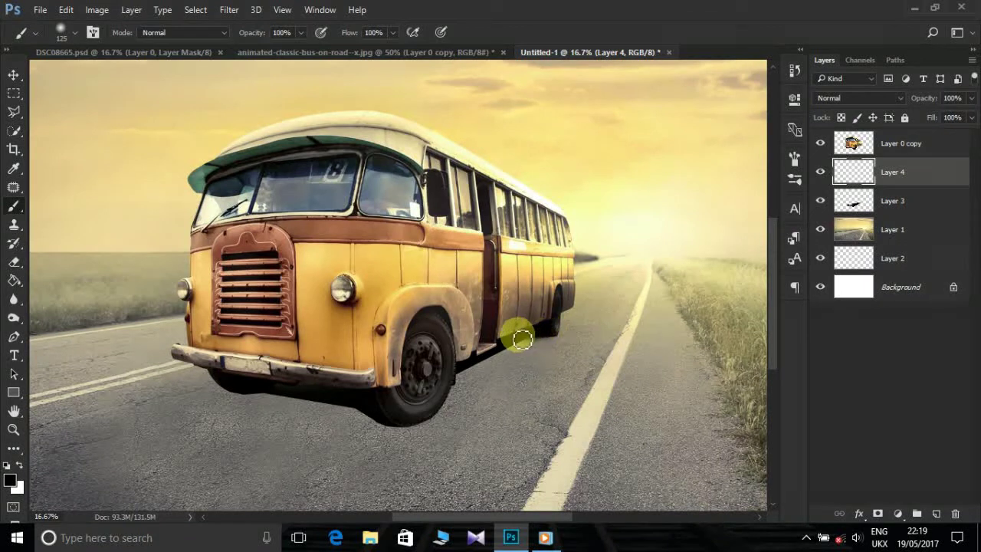
{"action": "key", "text": "bracketright"}
{"action": "mouse_move", "coordinate": [534, 334]}
{"action": "left_mouse_down"}
{"action": "mouse_move", "coordinate": [456, 373]}
{"action": "mouse_move", "coordinate": [526, 328]}
{"action": "mouse_move", "coordinate": [455, 363]}
{"action": "mouse_move", "coordinate": [516, 333]}
{"action": "mouse_move", "coordinate": [541, 329]}
{"action": "mouse_move", "coordinate": [501, 340]}
{"action": "mouse_move", "coordinate": [548, 330]}
{"action": "mouse_move", "coordinate": [376, 437]}
{"action": "mouse_move", "coordinate": [449, 376]}
{"action": "mouse_move", "coordinate": [354, 429]}
{"action": "mouse_move", "coordinate": [402, 424]}
{"action": "mouse_move", "coordinate": [403, 410]}
{"action": "mouse_move", "coordinate": [230, 376]}
{"action": "mouse_move", "coordinate": [389, 408]}
{"action": "left_mouse_up"}
{"action": "key", "text": "bracketright"}
{"action": "key", "text": "bracketright"}
{"action": "key", "text": "bracketright"}
{"action": "key", "text": "bracketright"}
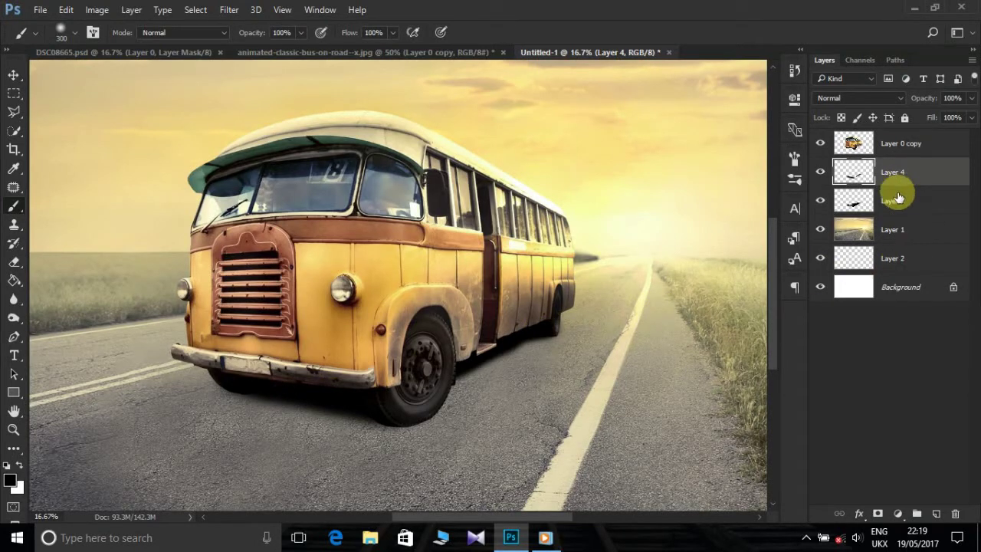
- Add an empty Layer 5 and start a polygonal selection under the front bumper
{"action": "key", "text": "ctrl+shift+n"}
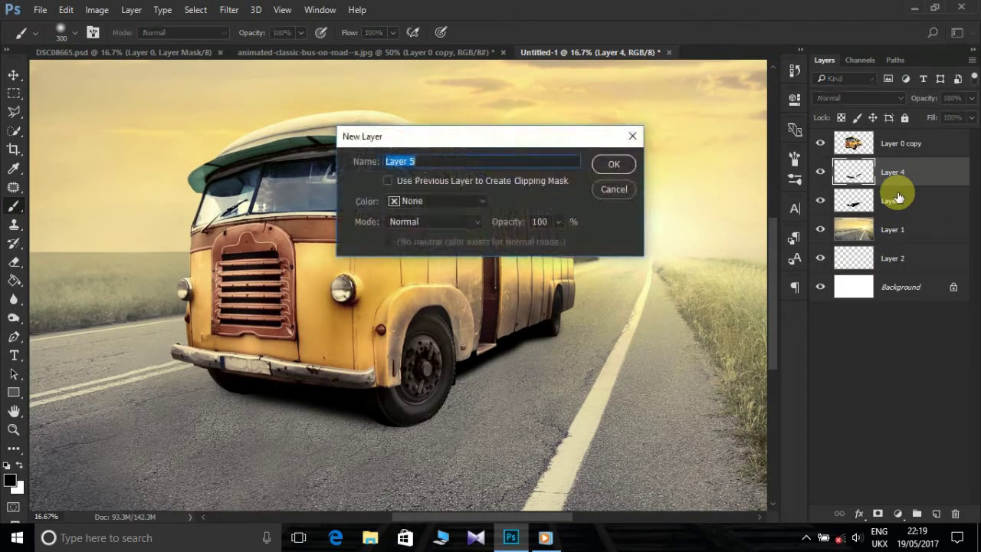
{"action": "key", "text": "Return"}
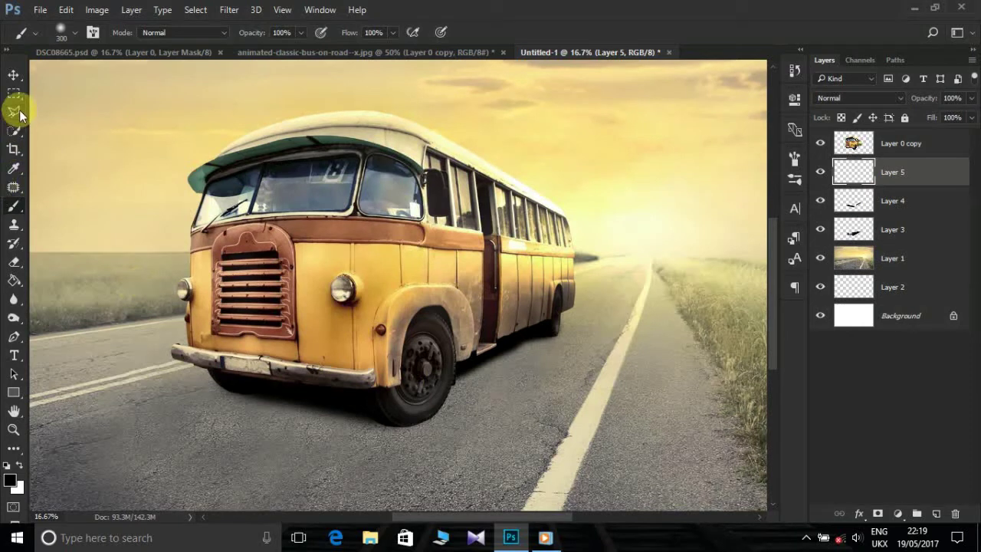
{"action": "left_click", "coordinate": [14, 111]}
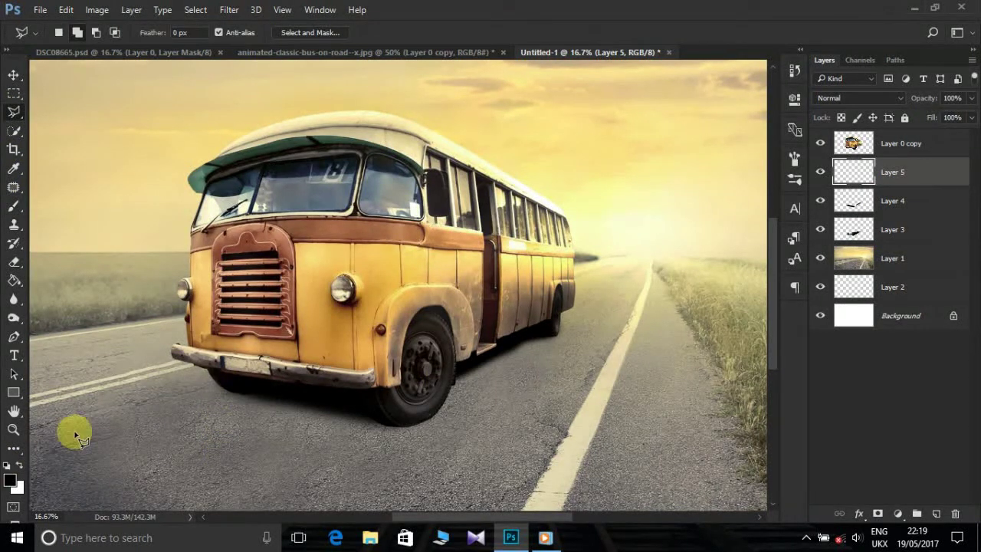
{"action": "left_click", "coordinate": [224, 389]}
{"action": "key", "text": "ctrl+minus"}
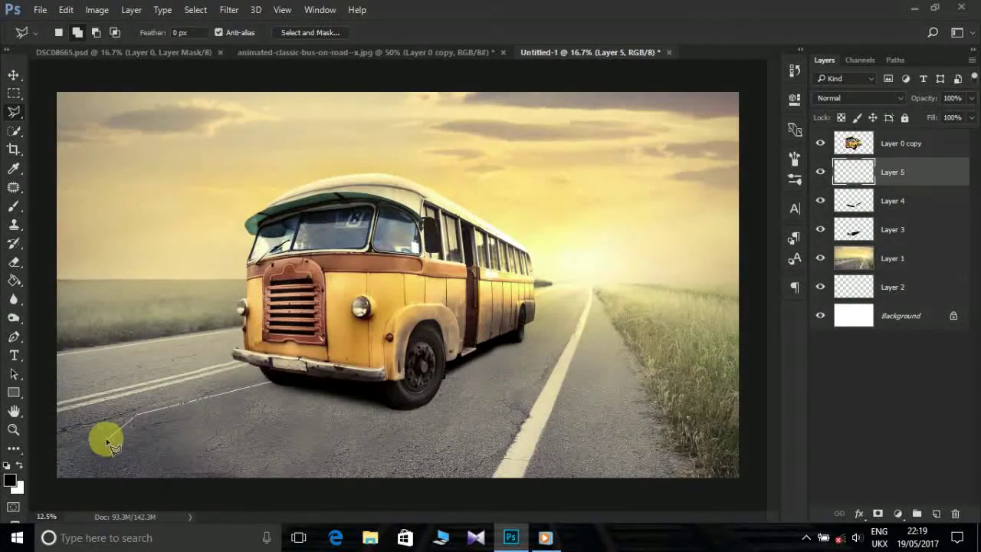
- Extend the selection to the lower-left corner and close it around the road wedge
{"action": "left_click", "coordinate": [44, 443]}
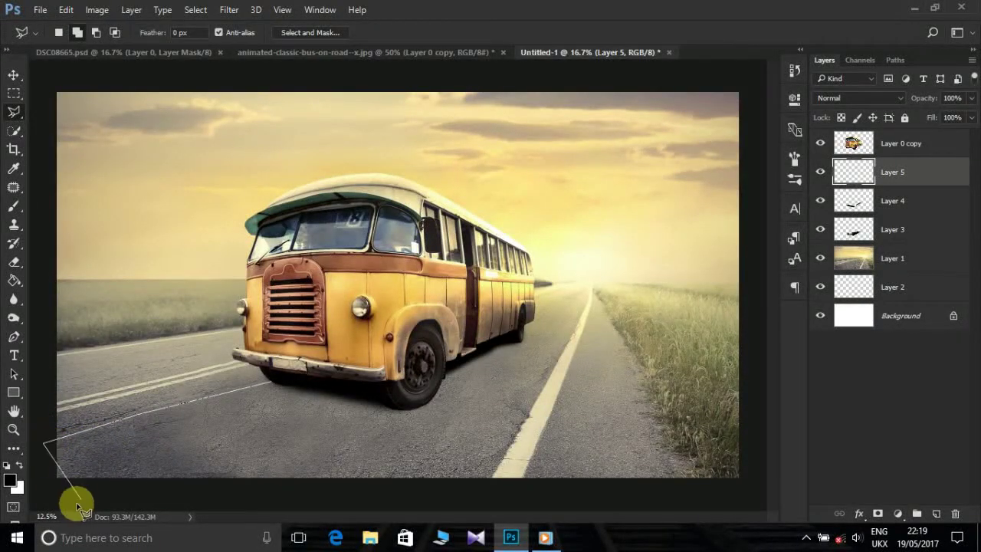
{"action": "left_click", "coordinate": [51, 497]}
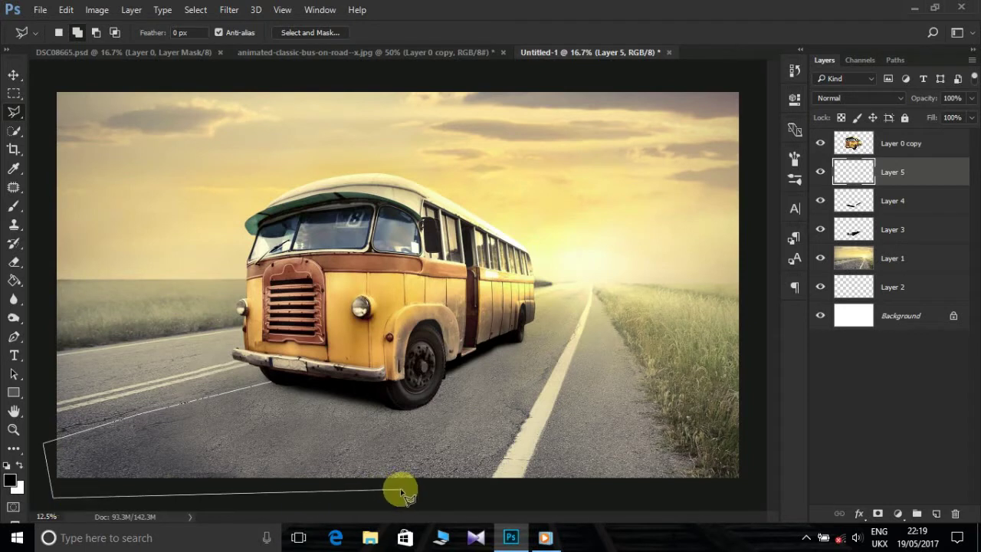
{"action": "left_click", "coordinate": [335, 489]}
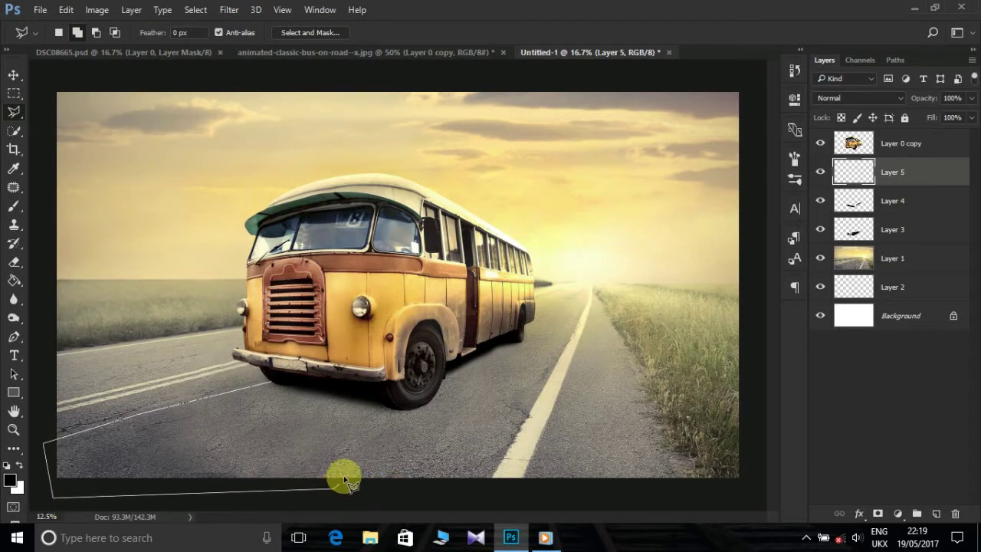
{"action": "left_click", "coordinate": [305, 481]}
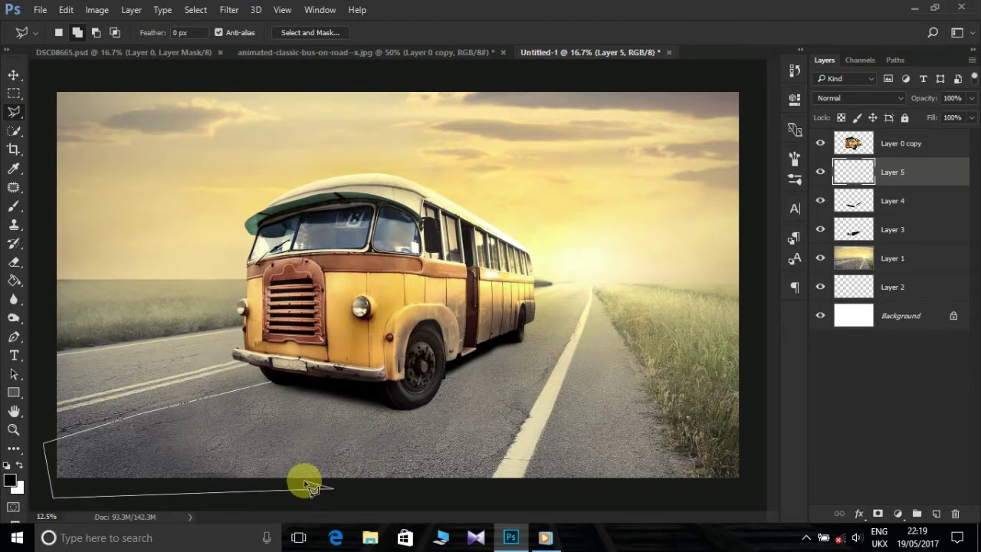
{"action": "left_click", "coordinate": [428, 399]}
{"action": "left_click", "coordinate": [310, 362]}
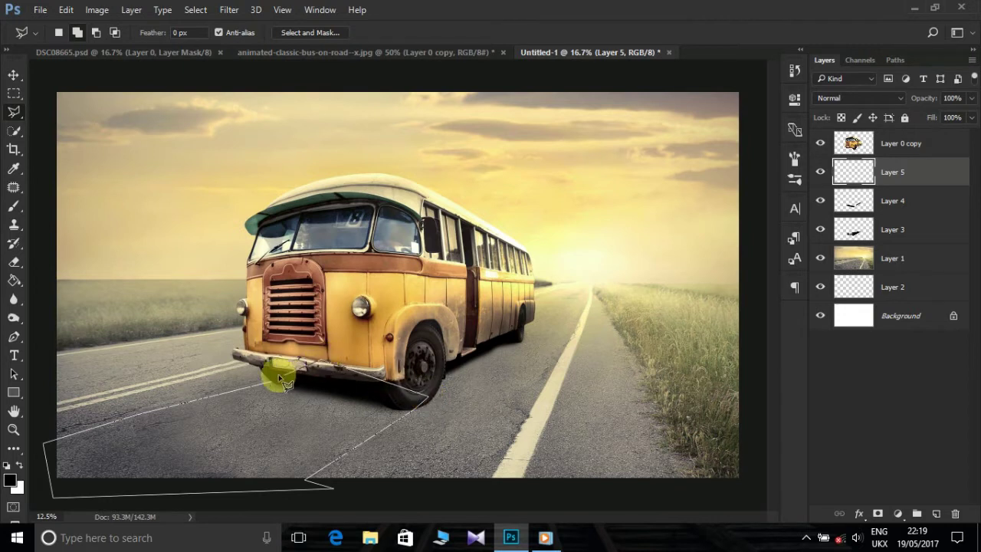
{"action": "double_click", "coordinate": [275, 381]}
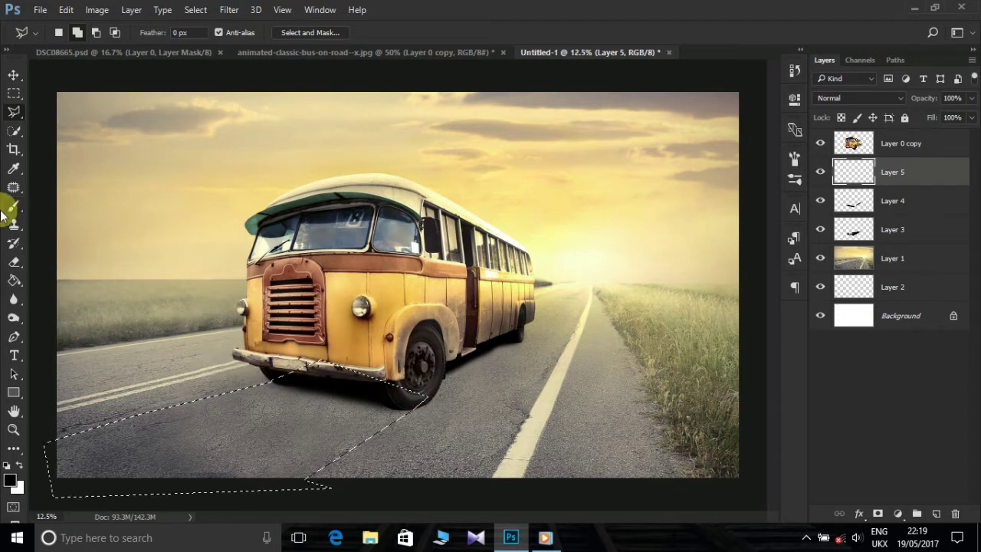
{"action": "right_click", "coordinate": [15, 280]}
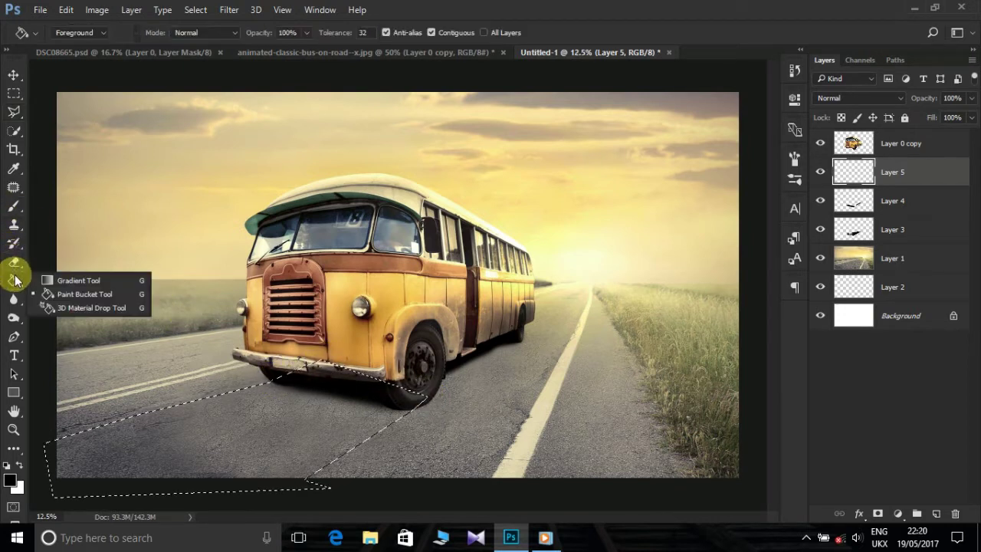
- Set the gradient's left colour stop to black in the Gradient Editor
{"action": "left_click", "coordinate": [61, 281]}
{"action": "left_click", "coordinate": [75, 33]}
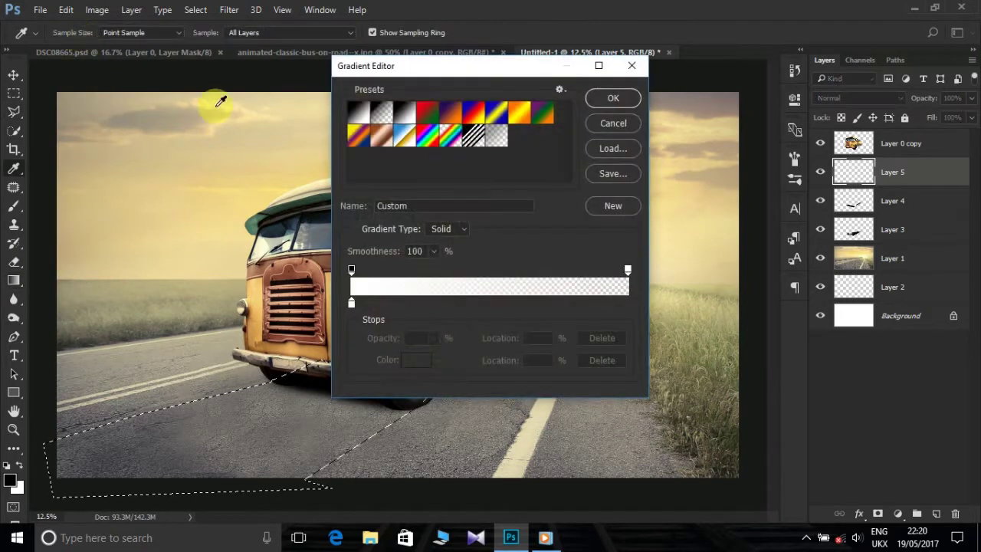
{"action": "left_click", "coordinate": [351, 302]}
{"action": "left_click", "coordinate": [420, 360]}
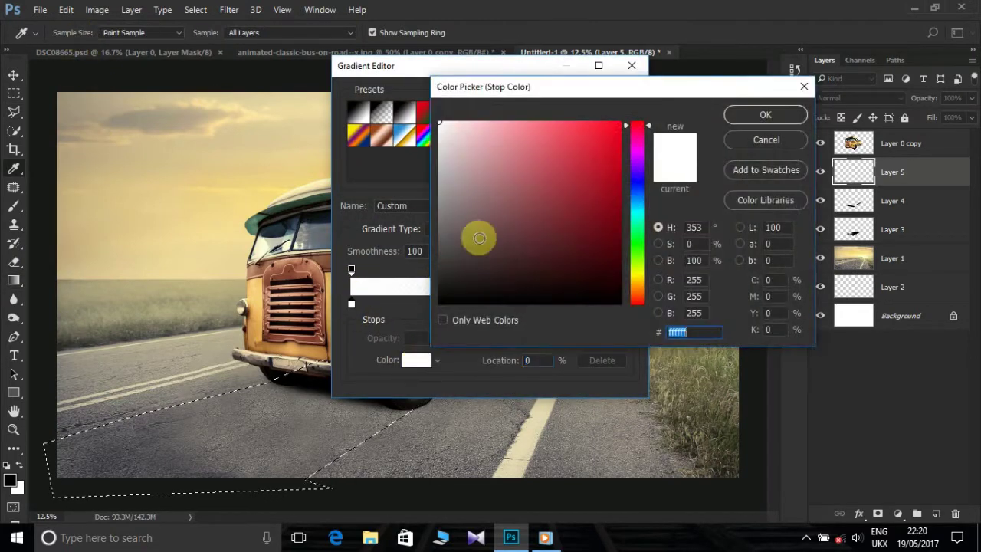
{"action": "left_click_drag", "start_coordinate": [477, 232], "coordinate": [402, 306]}
{"action": "left_click", "coordinate": [741, 117]}
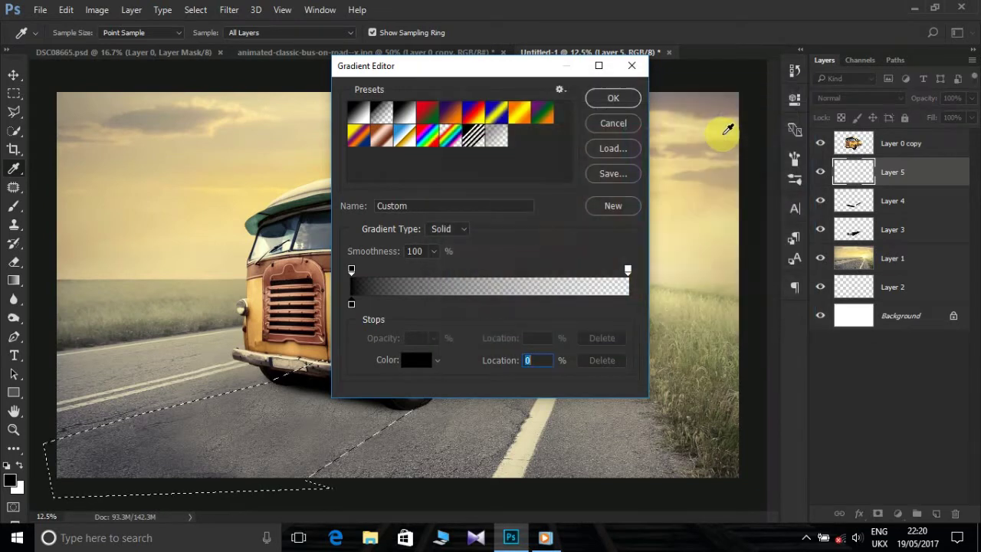
{"action": "left_click", "coordinate": [633, 99]}
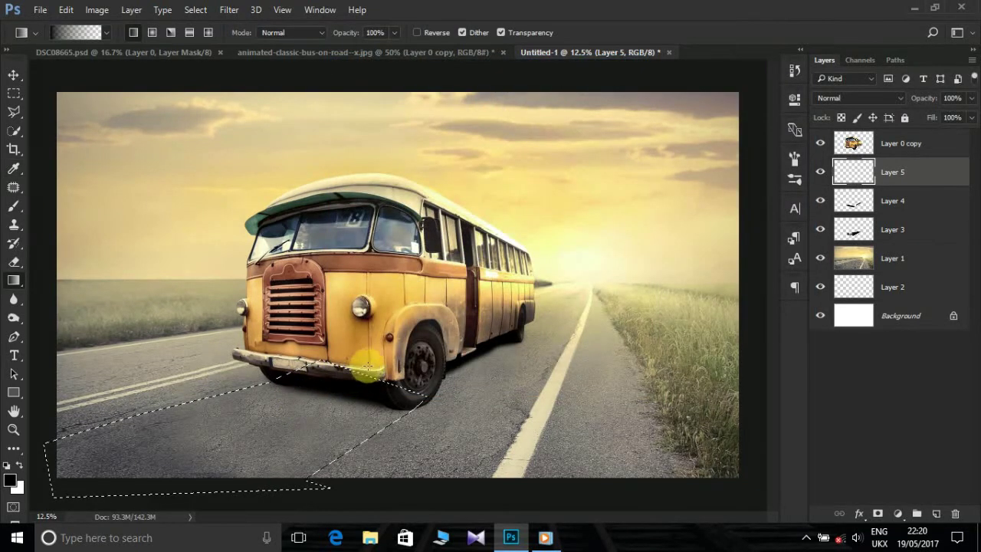
- Draw a black-to-transparent shadow gradient from the bumper down-left, then deselect
{"action": "left_click_drag", "start_coordinate": [378, 363], "coordinate": [182, 456]}
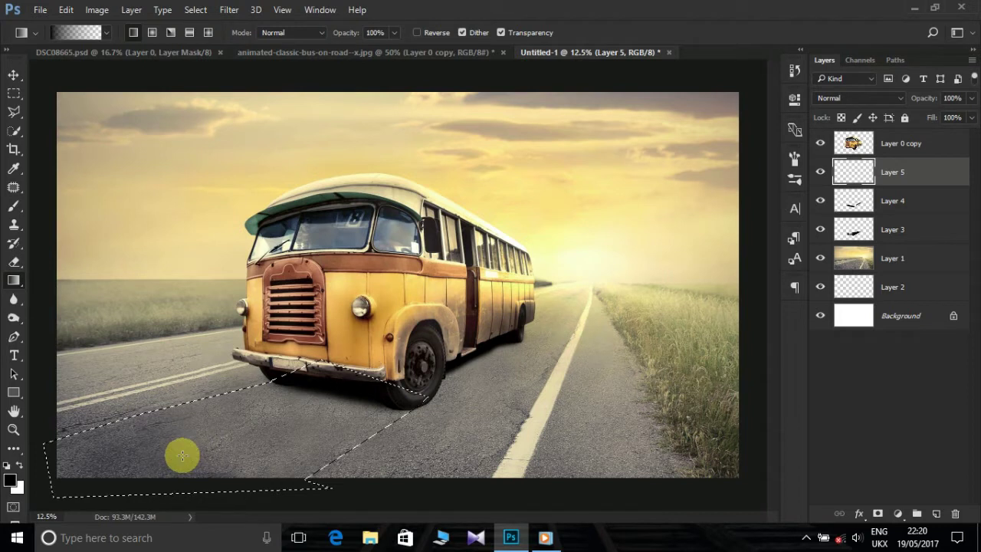
{"action": "left_click_drag", "start_coordinate": [182, 456], "coordinate": [182, 456]}
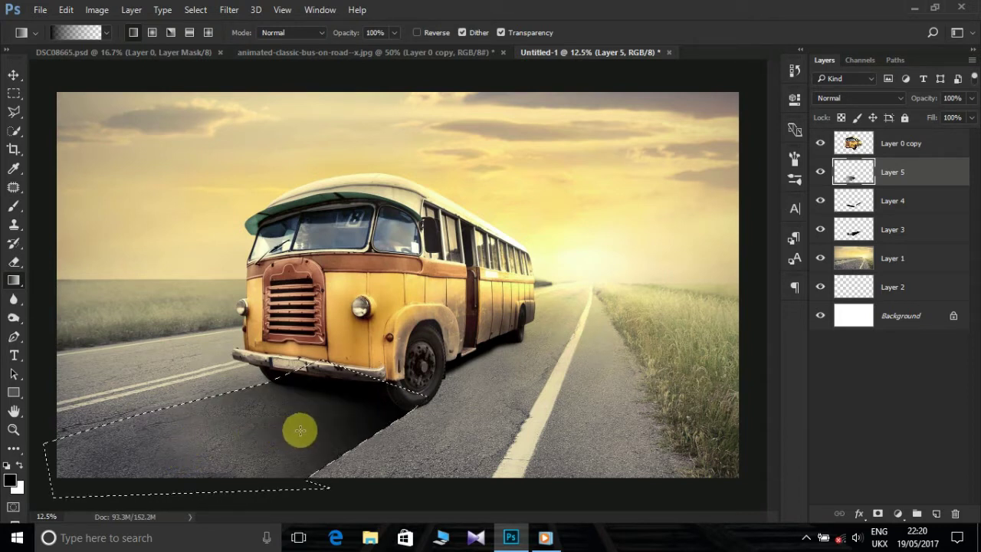
{"action": "key", "text": "ctrl+z"}
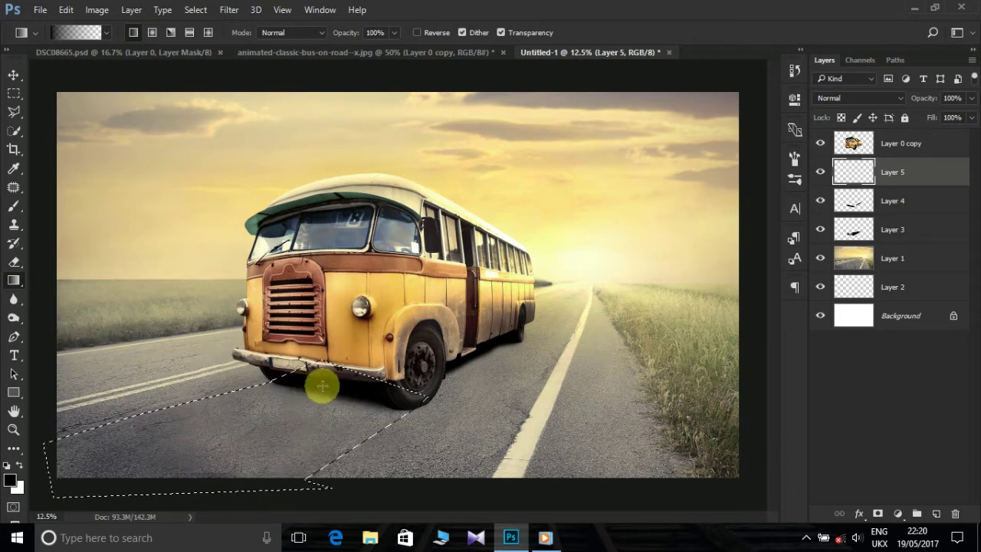
{"action": "left_click_drag", "start_coordinate": [366, 356], "coordinate": [213, 460]}
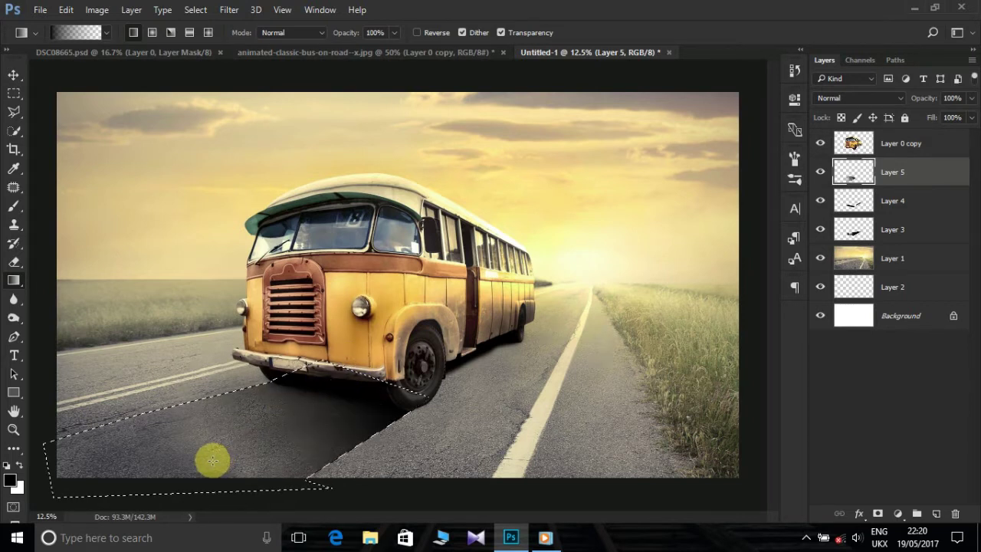
{"action": "key", "text": "ctrl+z"}
{"action": "left_click_drag", "start_coordinate": [366, 340], "coordinate": [228, 489]}
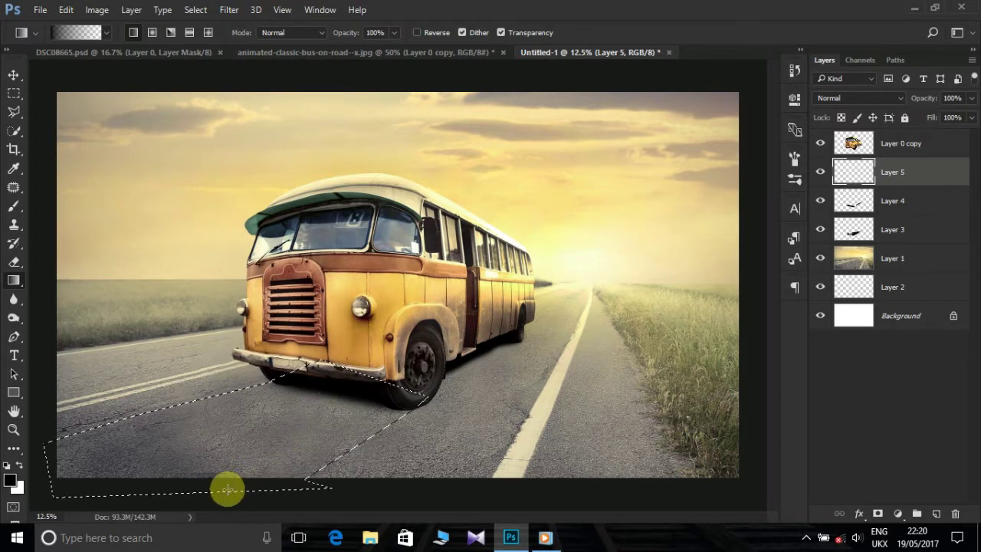
{"action": "key", "text": "ctrl+z"}
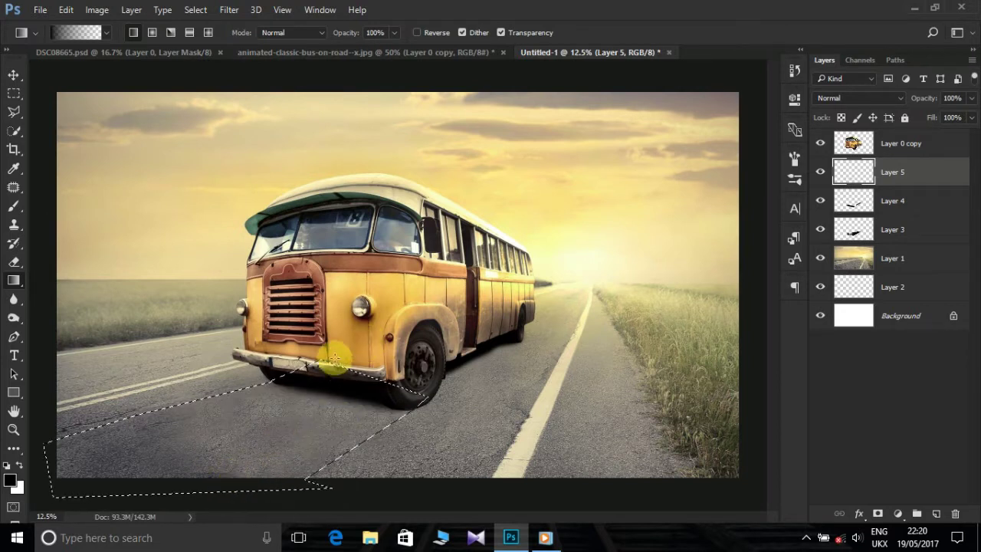
{"action": "left_click_drag", "start_coordinate": [335, 346], "coordinate": [233, 486]}
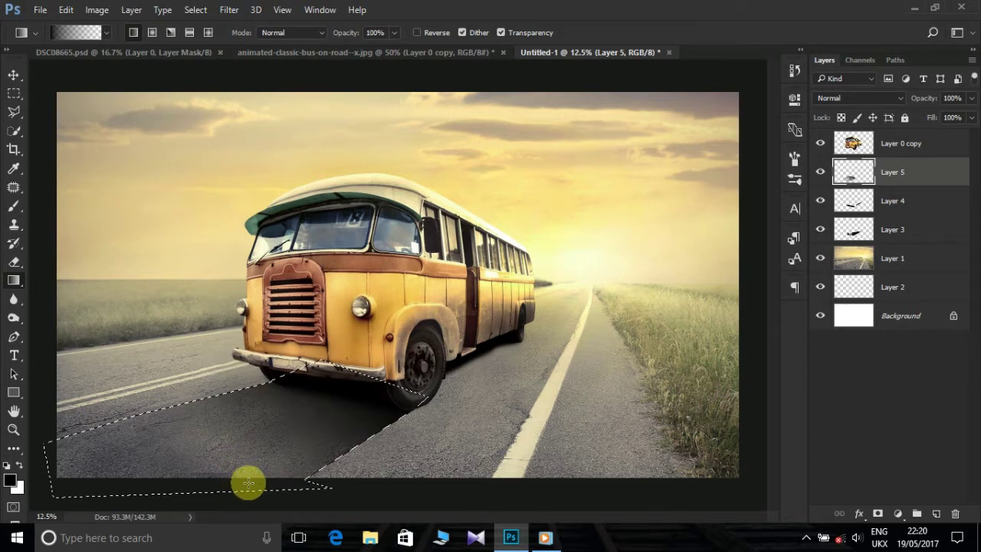
{"action": "key", "text": "ctrl+d"}
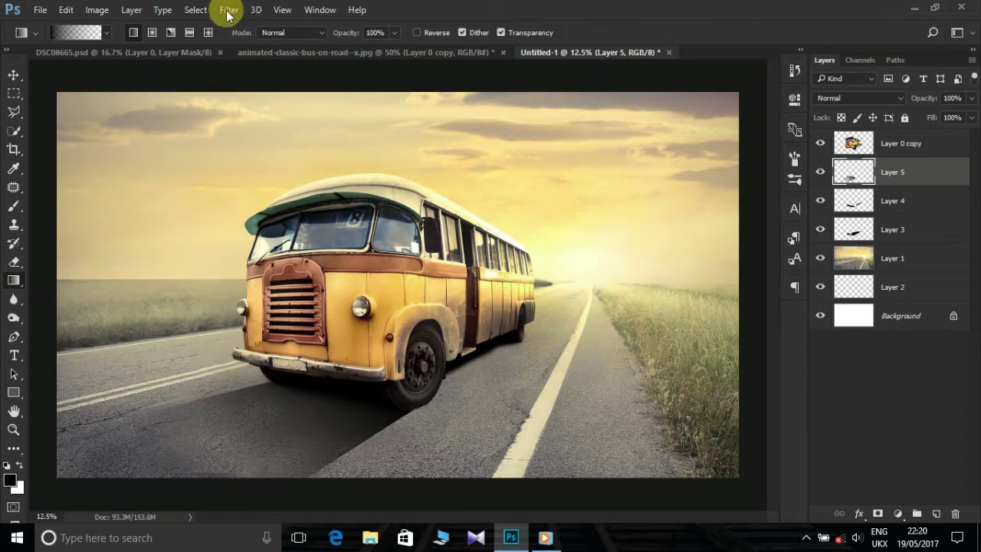
- Apply a Gaussian Blur with a raised radius to the Layer 5 gradient shadow
{"action": "left_click", "coordinate": [229, 9]}
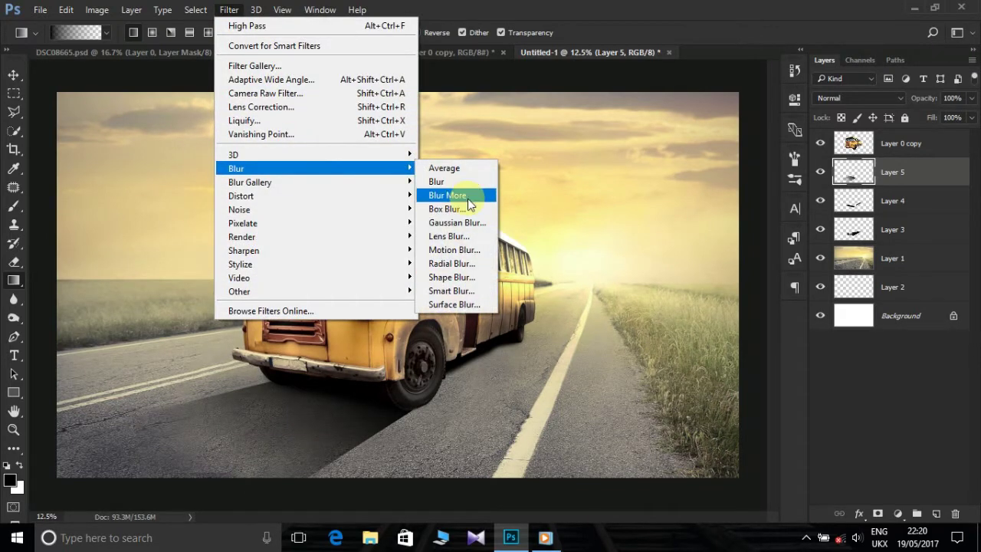
{"action": "left_click", "coordinate": [469, 222]}
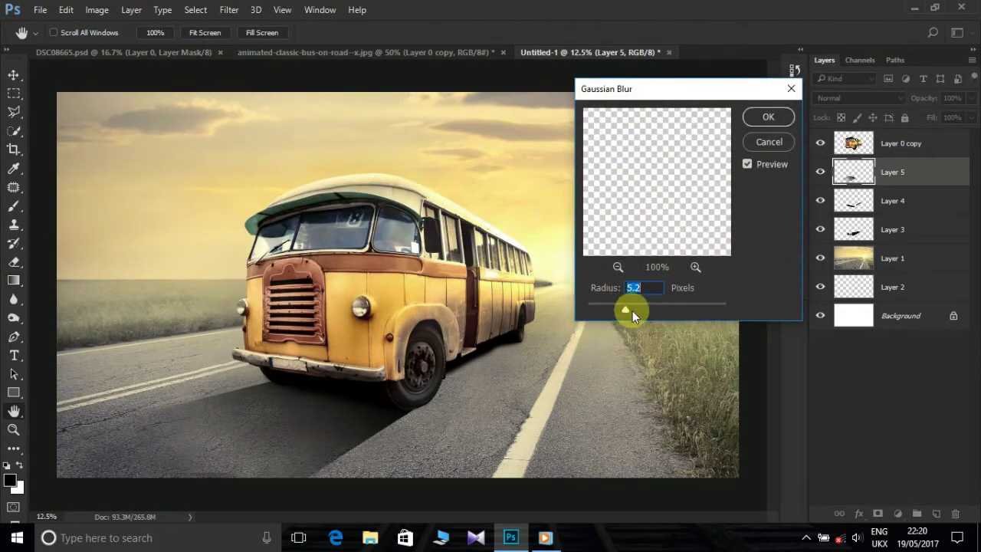
{"action": "left_click", "coordinate": [578, 541]}
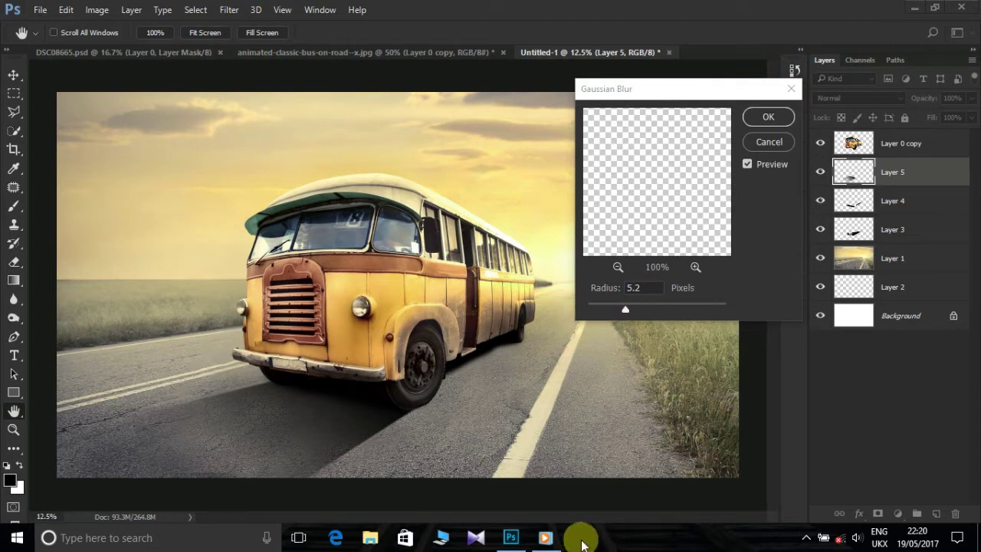
{"action": "left_click", "coordinate": [629, 310]}
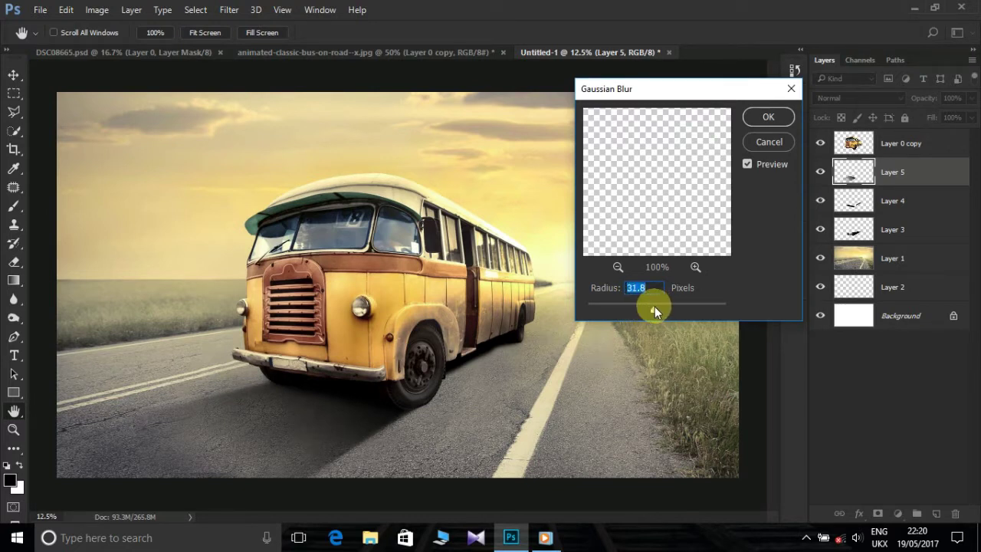
{"action": "left_click", "coordinate": [764, 121]}
{"action": "key", "text": "g"}
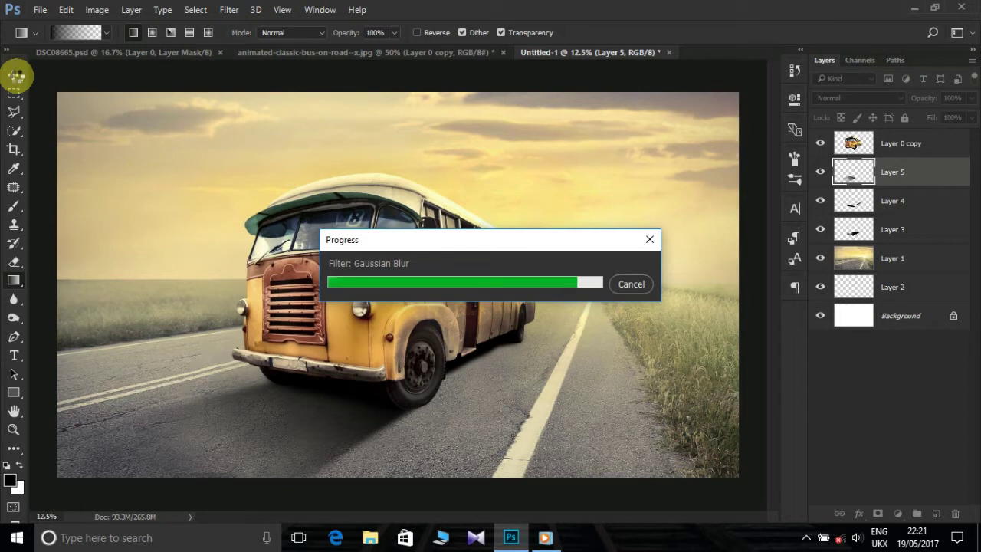
- Nudge Layer 5 right and set the Eraser to 14% opacity, 36% flow, size 1200
{"action": "left_click", "coordinate": [17, 77]}
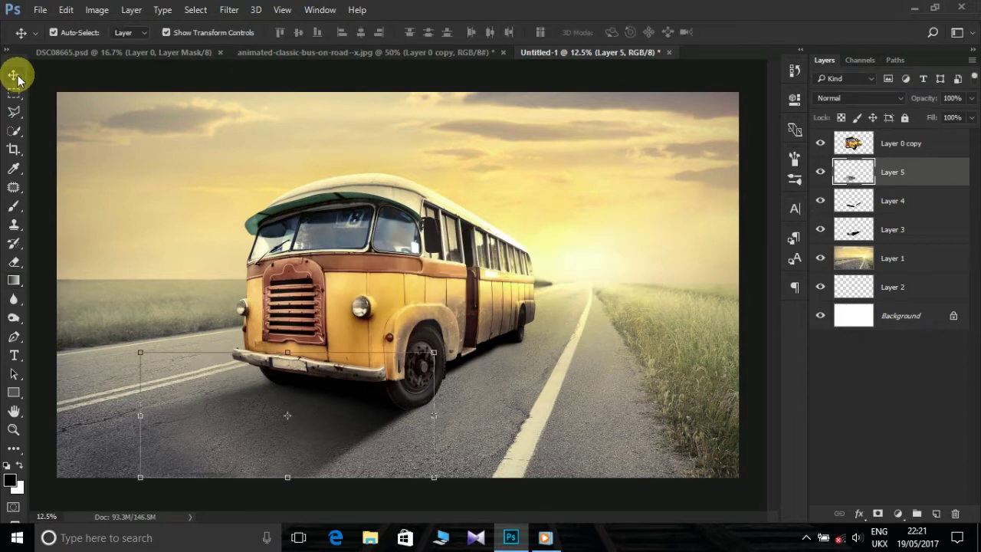
{"action": "key", "text": "shift+Right"}
{"action": "key", "text": "shift+Right"}
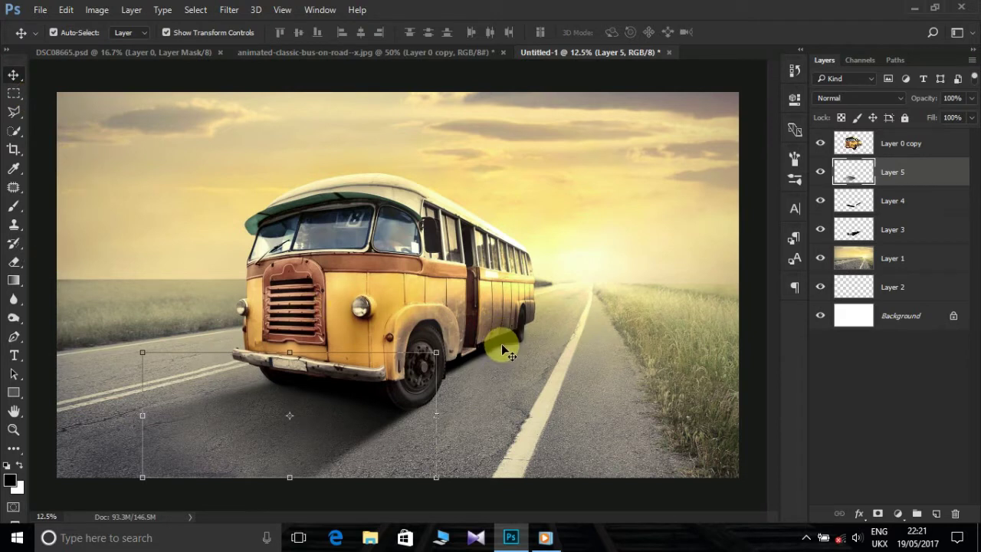
{"action": "left_click", "coordinate": [14, 261]}
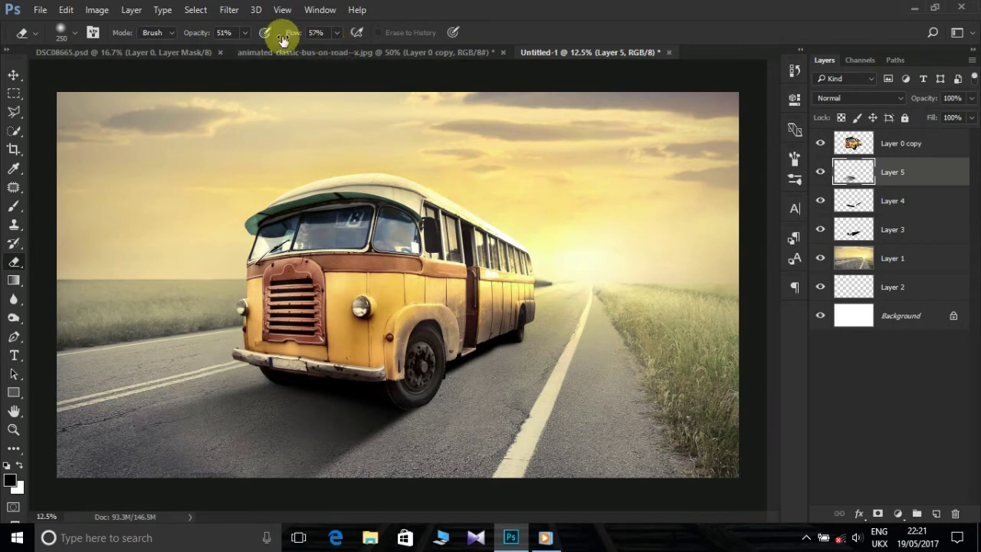
{"action": "left_click_drag", "start_coordinate": [186, 38], "coordinate": [175, 39]}
{"action": "left_click_drag", "start_coordinate": [306, 32], "coordinate": [274, 33]}
{"action": "key", "text": "bracketright"}
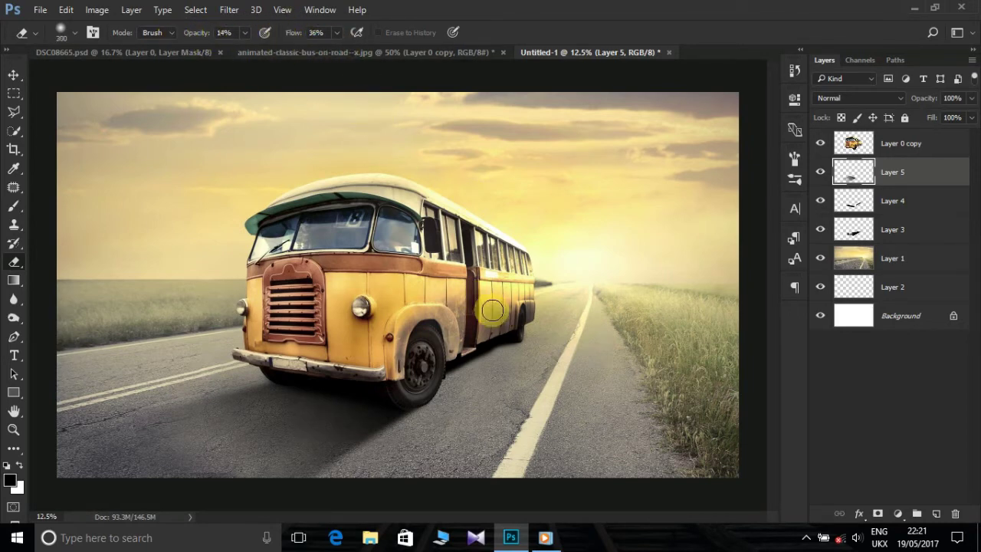
{"action": "key", "text": "bracketright"}
{"action": "key", "text": "bracketright"}
{"action": "key", "text": "bracketright"}
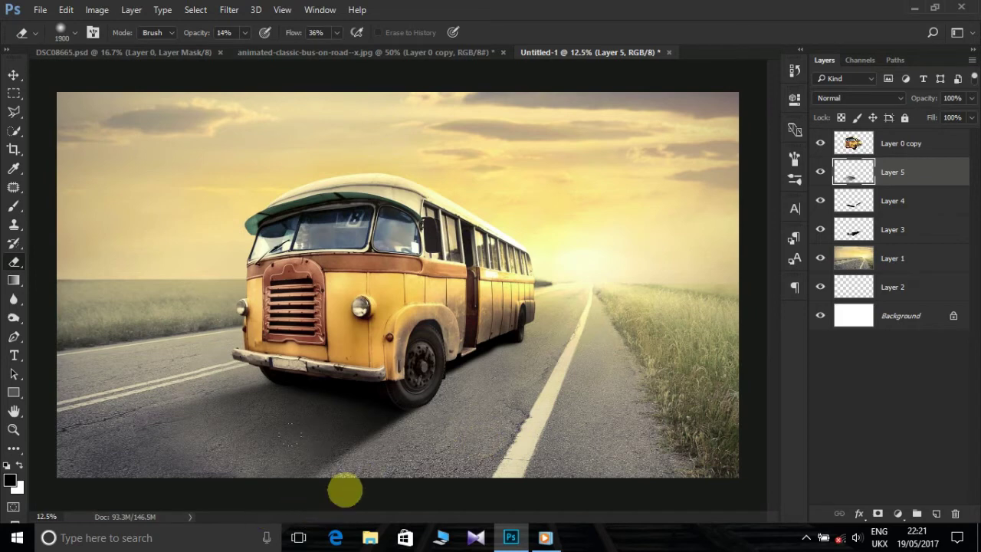
- Softly erase Layer 5's shadow near the bus's rear
{"action": "key", "text": "ctrl+minus"}
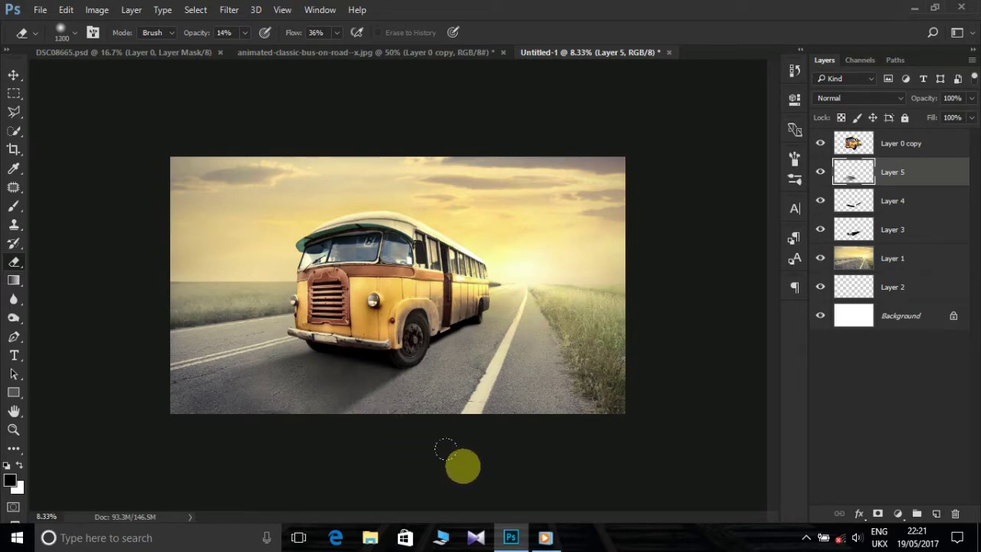
{"action": "key", "text": "ctrl+alt+shift+a"}
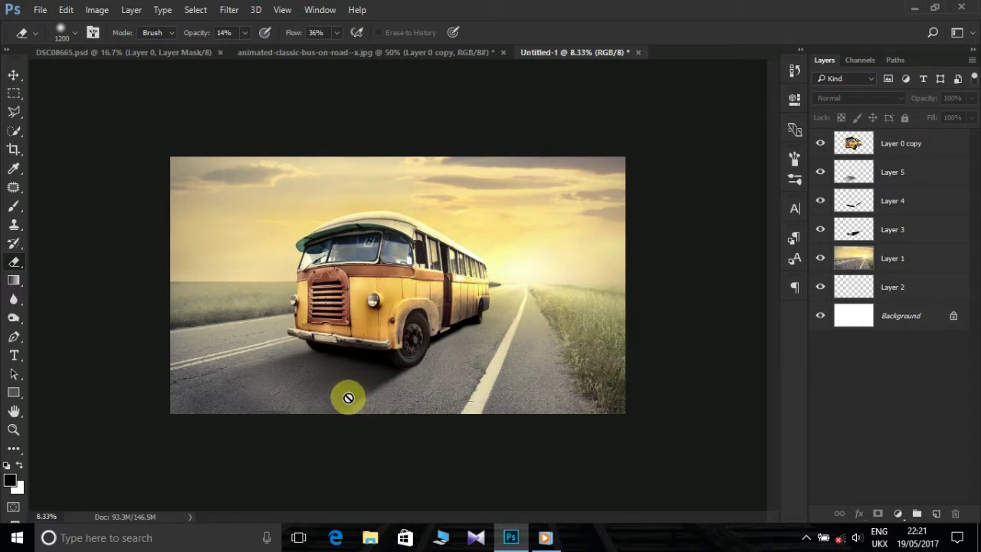
{"action": "left_click", "coordinate": [908, 174]}
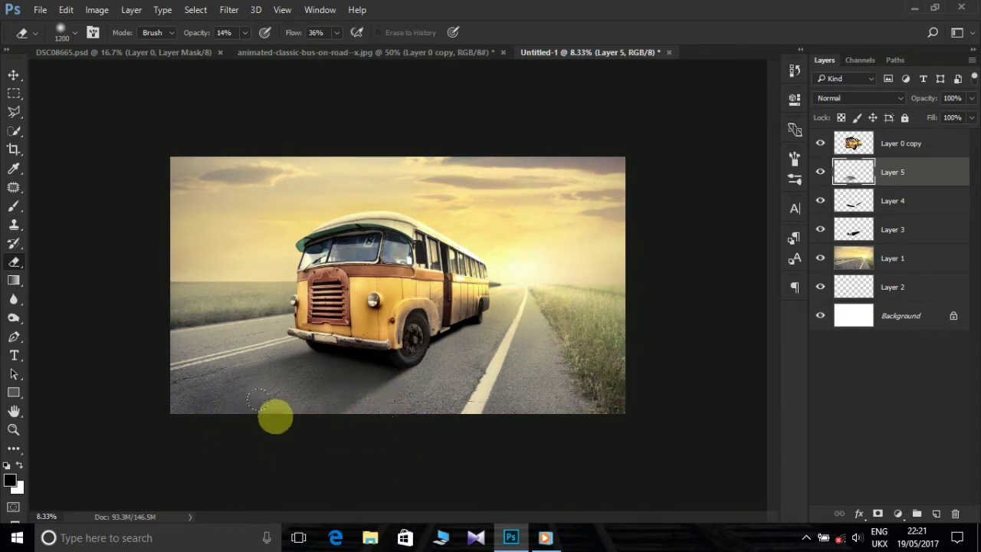
{"action": "left_click", "coordinate": [473, 256]}
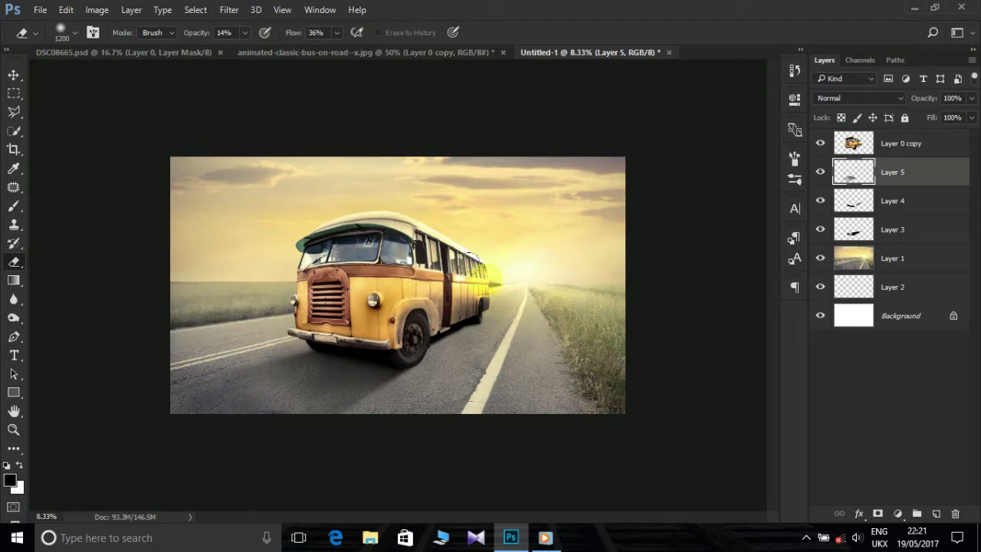
{"action": "key", "text": "ctrl+plus"}
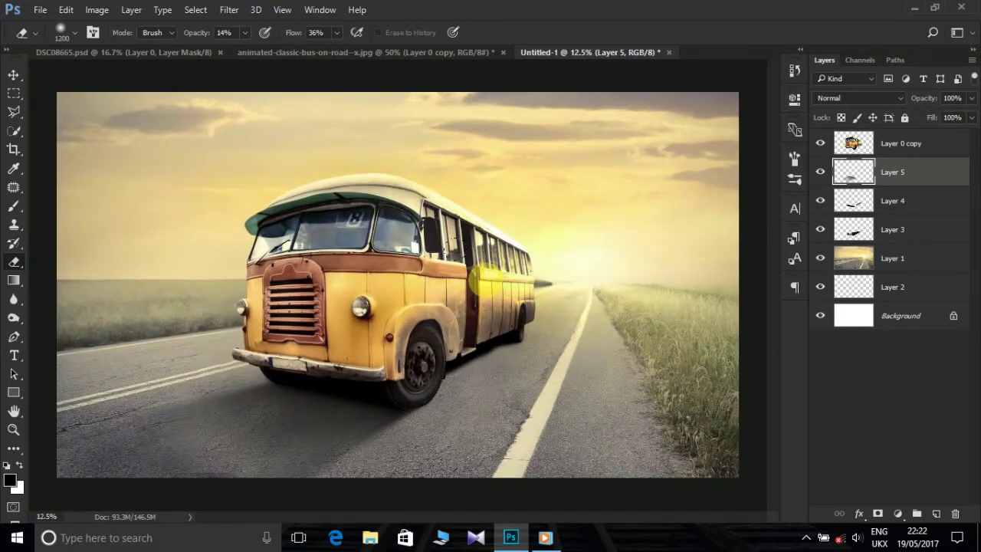
- Lower the Layer 3 shadow's opacity to 26%
{"action": "left_click", "coordinate": [895, 229]}
{"action": "left_click", "coordinate": [921, 100]}
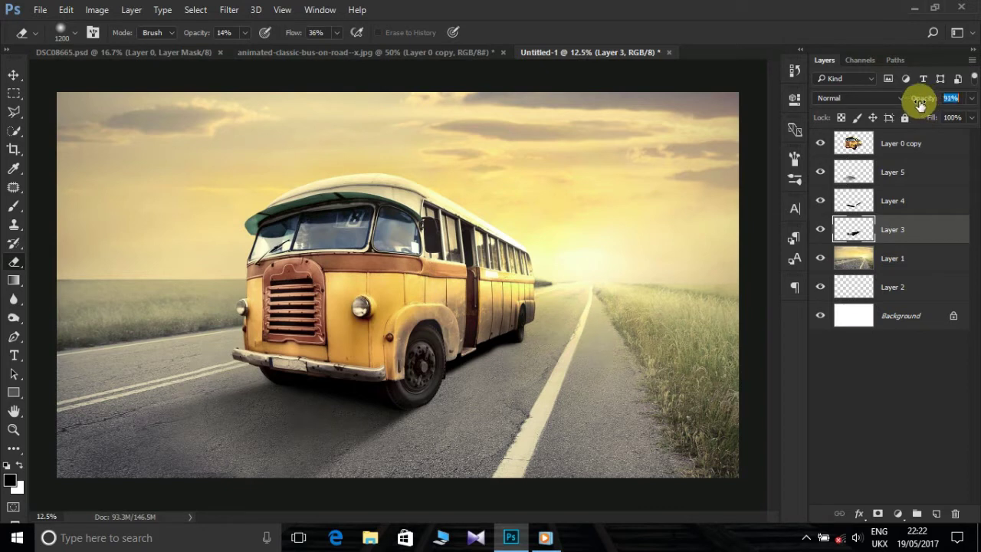
{"action": "left_click_drag", "start_coordinate": [920, 105], "coordinate": [815, 125]}
{"action": "left_click", "coordinate": [891, 201]}
{"action": "mouse_move", "coordinate": [923, 104]}
{"action": "left_mouse_down"}
{"action": "mouse_move", "coordinate": [899, 101]}
{"action": "mouse_move", "coordinate": [921, 103]}
{"action": "left_mouse_up"}
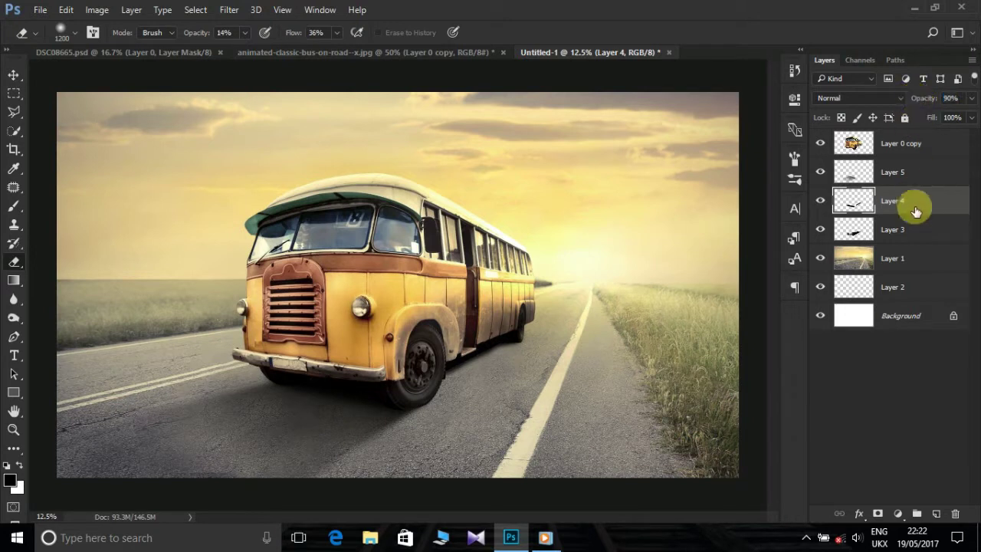
{"action": "left_click", "coordinate": [911, 230]}
{"action": "left_click_drag", "start_coordinate": [914, 104], "coordinate": [879, 116]}
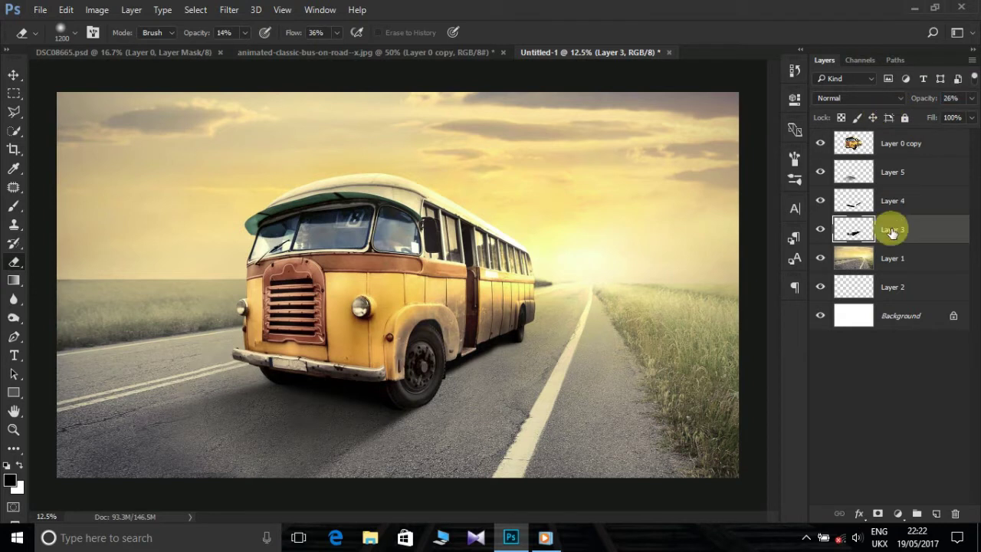
- Set Layer 4 to 86% opacity and softly erase its shadow near the bus
{"action": "left_click", "coordinate": [887, 200]}
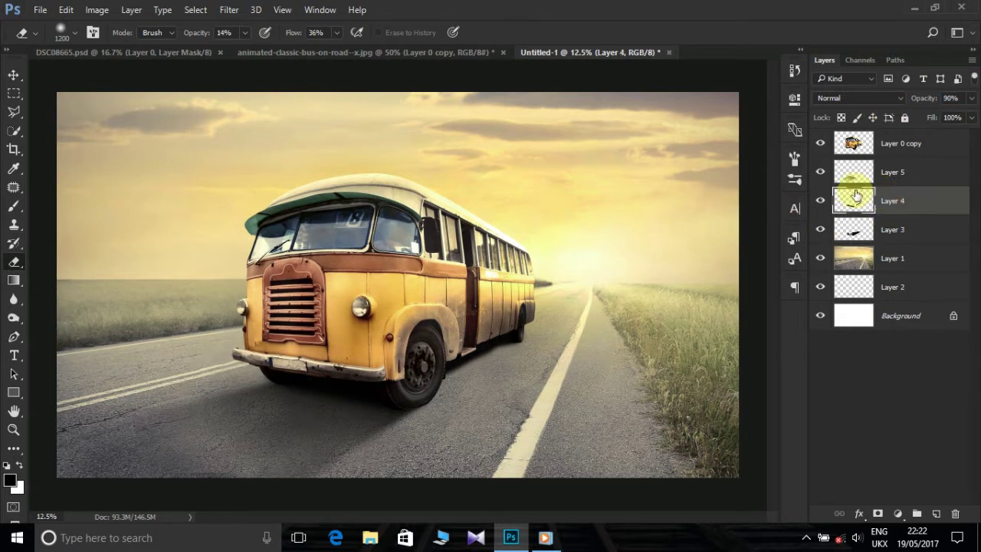
{"action": "left_click", "coordinate": [819, 204]}
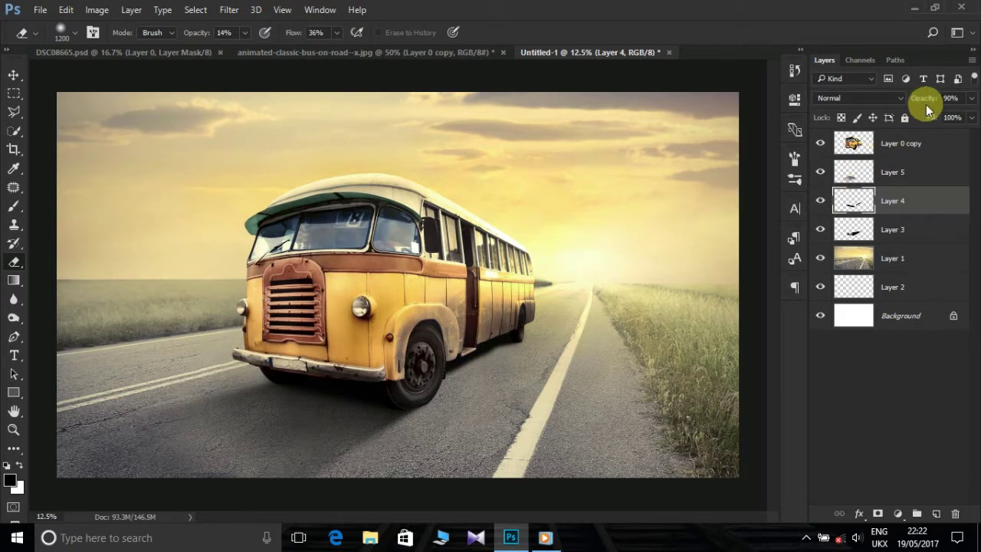
{"action": "left_click_drag", "start_coordinate": [924, 100], "coordinate": [922, 102]}
{"action": "left_click_drag", "start_coordinate": [339, 346], "coordinate": [357, 360]}
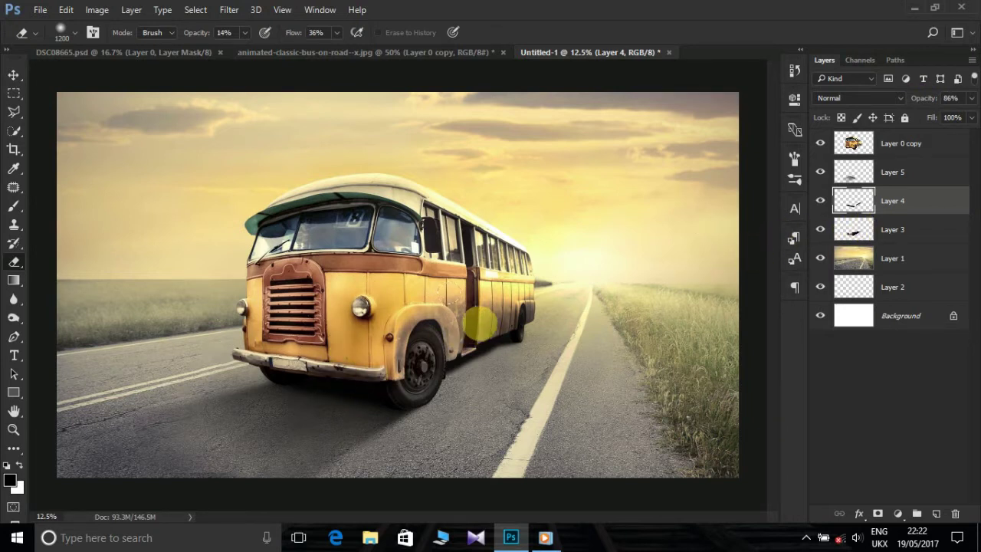
{"action": "left_click_drag", "start_coordinate": [613, 285], "coordinate": [660, 282]}
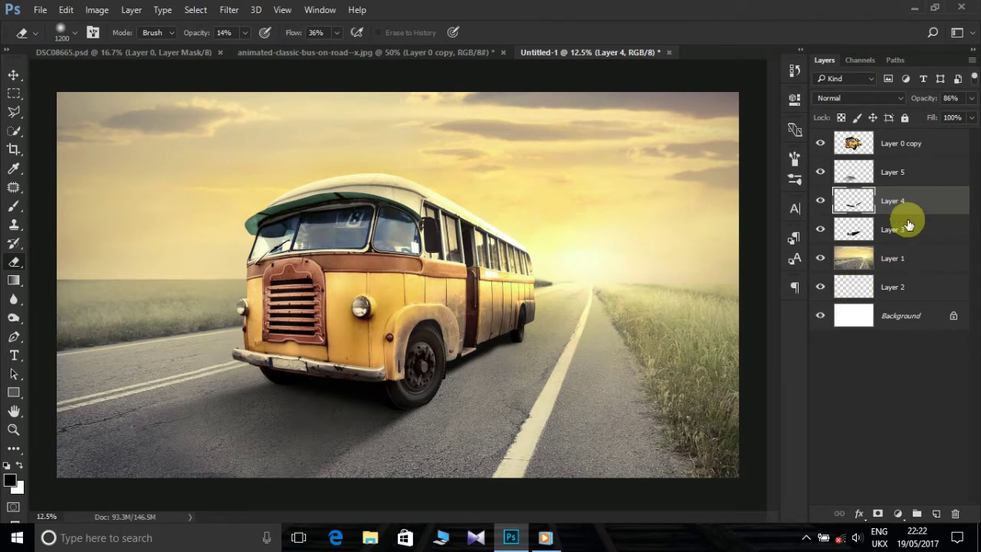
- Apply a 36-pixel Gaussian Blur to the Layer 4 shadow
{"action": "left_click", "coordinate": [229, 9]}
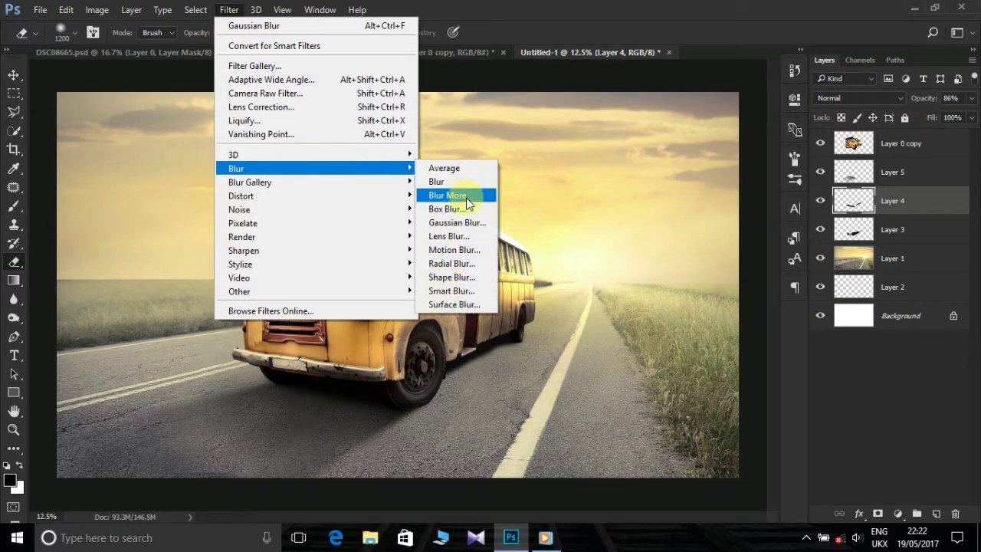
{"action": "left_click", "coordinate": [469, 219]}
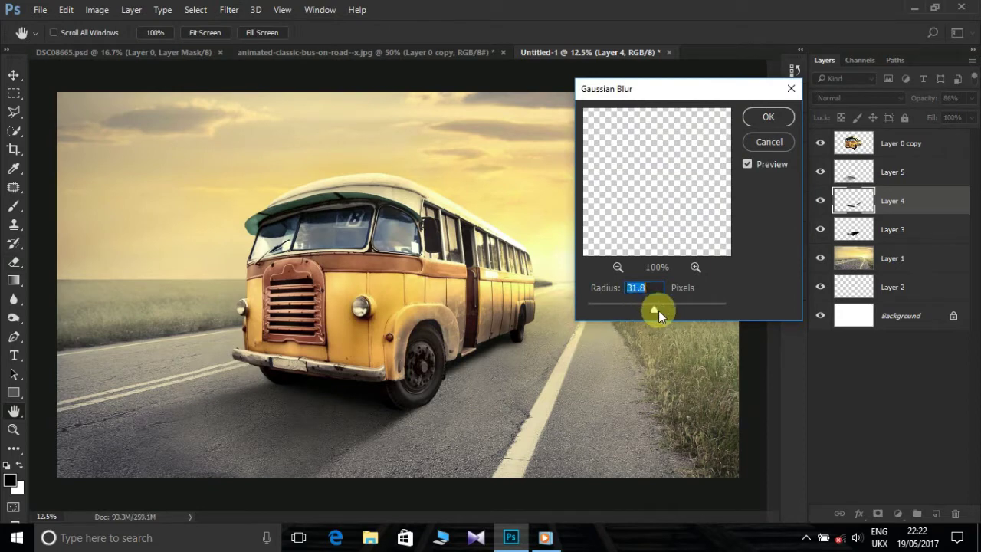
{"action": "mouse_move", "coordinate": [658, 310]}
{"action": "left_mouse_down"}
{"action": "mouse_move", "coordinate": [675, 310]}
{"action": "mouse_move", "coordinate": [650, 308]}
{"action": "left_mouse_up"}
{"action": "left_click_drag", "start_coordinate": [656, 310], "coordinate": [657, 310]}
{"action": "left_click", "coordinate": [767, 117]}
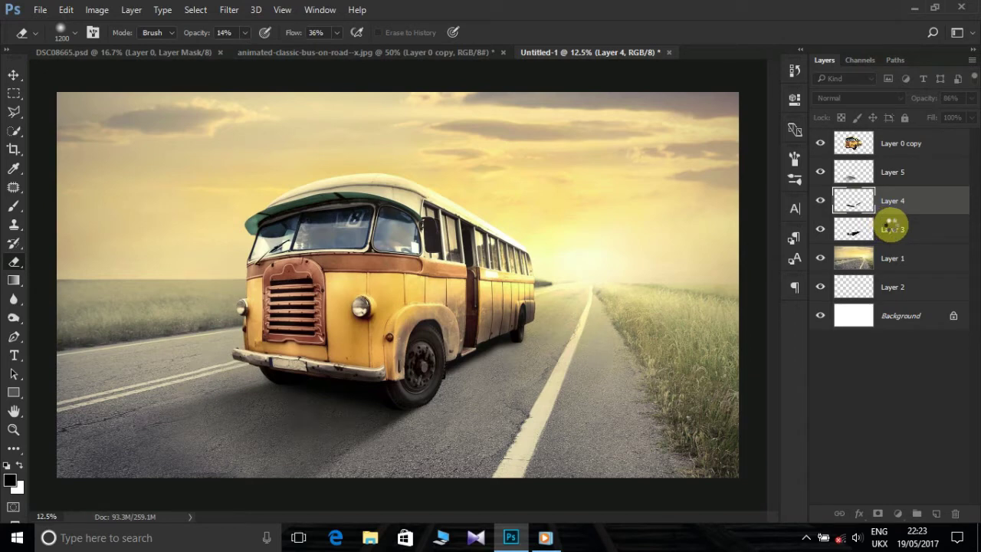
- Set Layer 3 to 49% opacity and give it a 4.1-pixel Gaussian Blur
{"action": "left_click", "coordinate": [891, 229]}
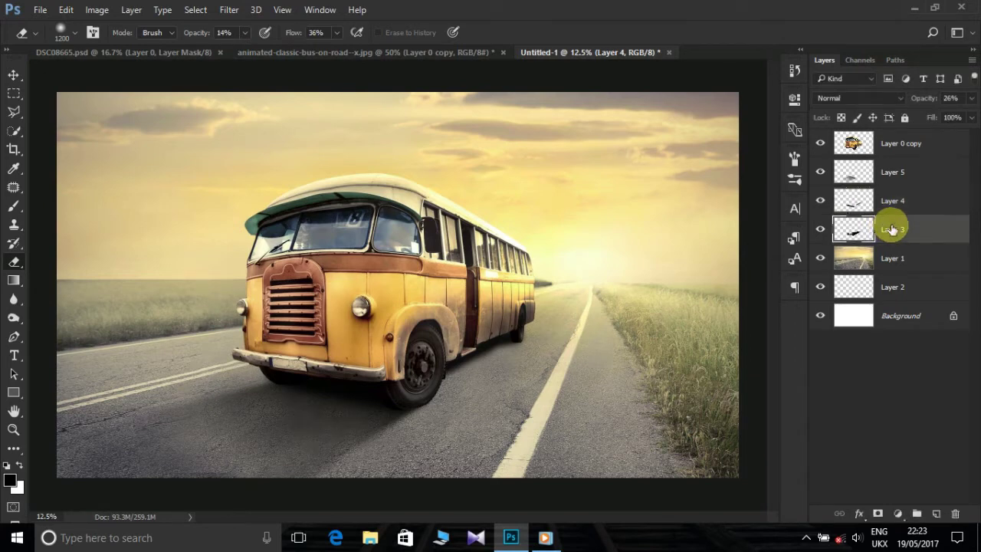
{"action": "key", "text": "ctrl+plus"}
{"action": "key", "text": "ctrl+plus"}
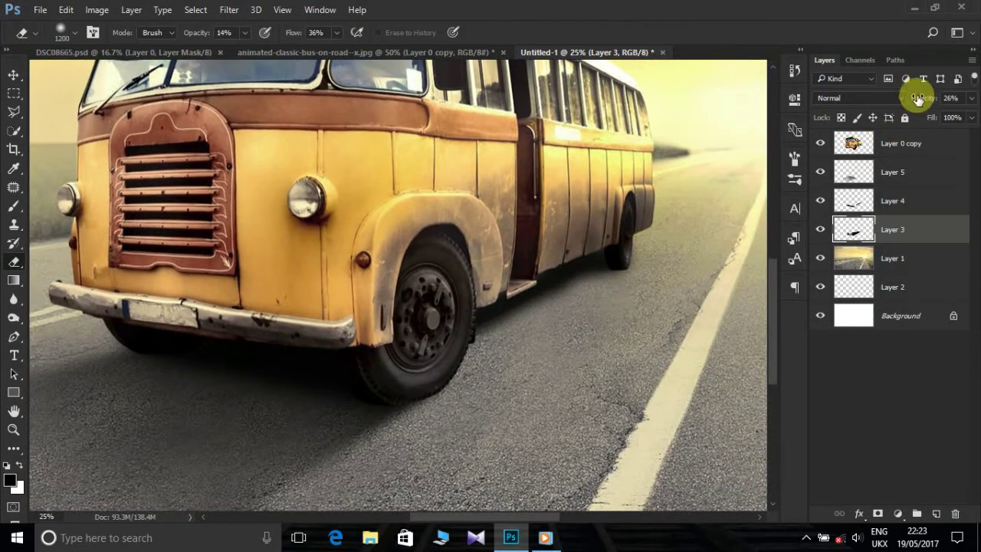
{"action": "left_click_drag", "start_coordinate": [920, 98], "coordinate": [933, 99]}
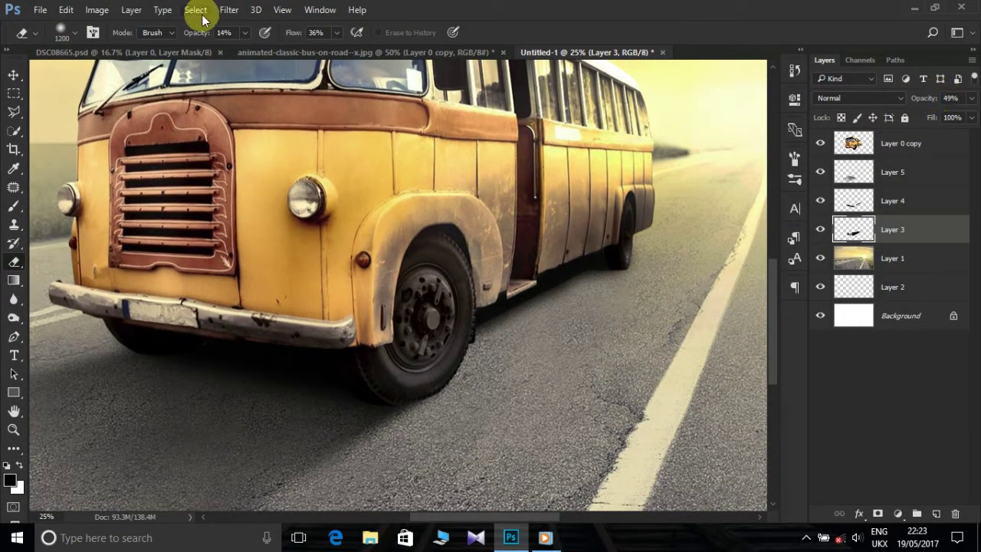
{"action": "left_click", "coordinate": [229, 9]}
{"action": "mouse_move", "coordinate": [314, 168]}
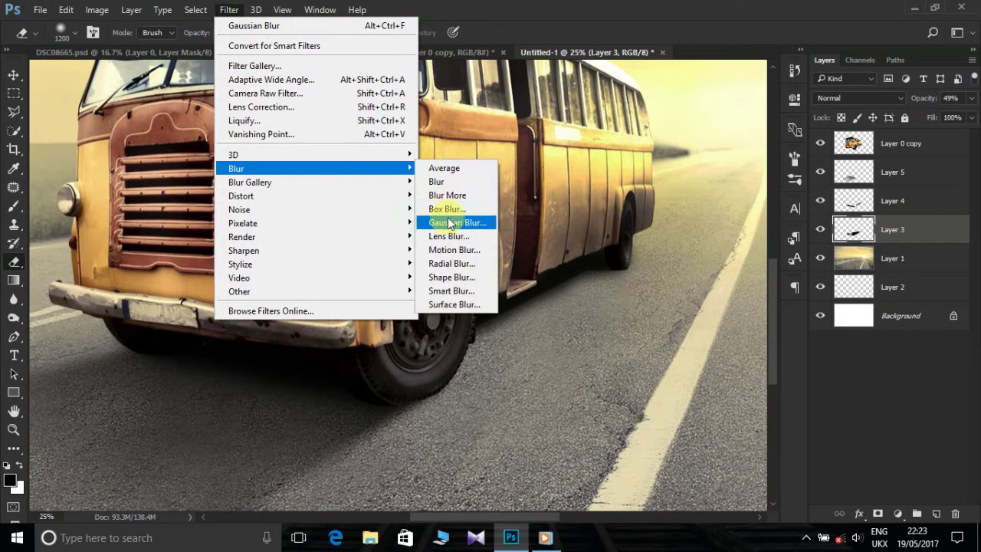
{"action": "left_click", "coordinate": [456, 223]}
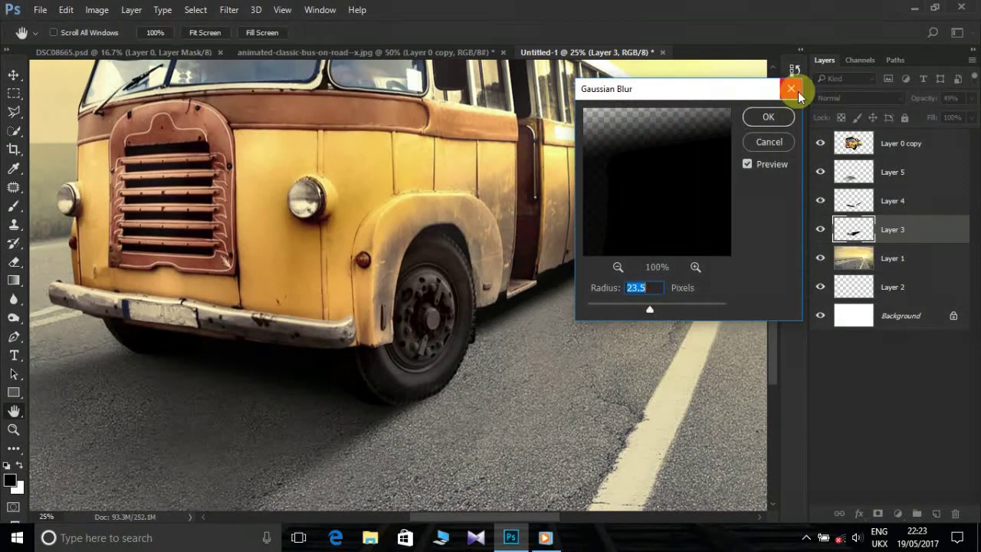
{"action": "left_click_drag", "start_coordinate": [679, 89], "coordinate": [850, 100]}
{"action": "mouse_move", "coordinate": [823, 321]}
{"action": "left_mouse_down"}
{"action": "mouse_move", "coordinate": [710, 326]}
{"action": "mouse_move", "coordinate": [823, 320]}
{"action": "mouse_move", "coordinate": [794, 322]}
{"action": "left_mouse_up"}
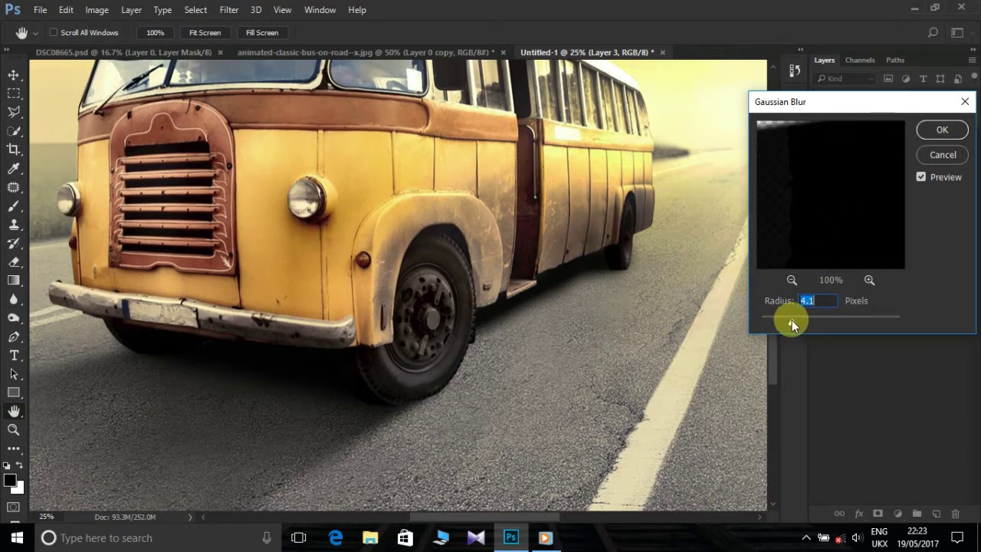
{"action": "left_click", "coordinate": [919, 129]}
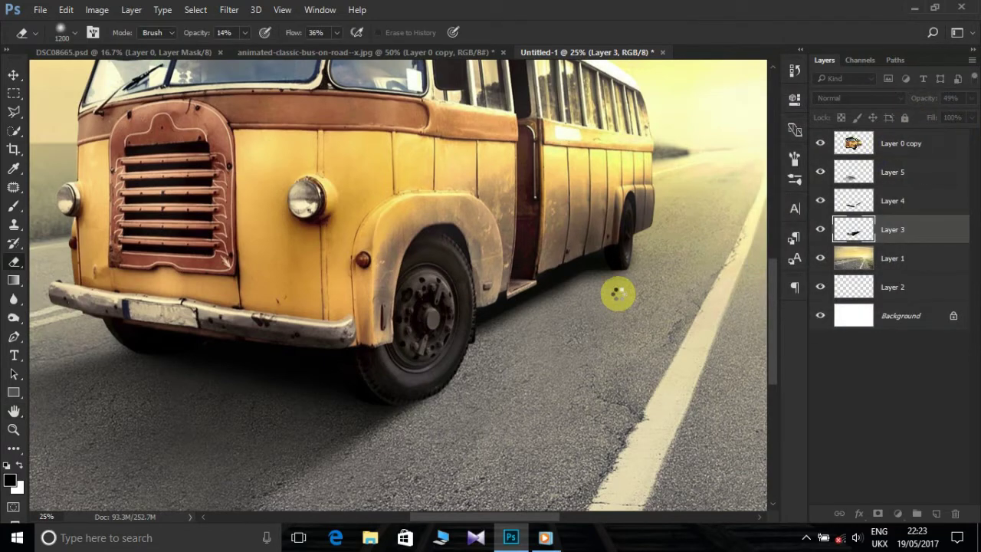
- Move Layers 5, 4 and 3 together down the layer stack
{"action": "key", "text": "ctrl+minus"}
{"action": "key", "text": "ctrl+minus"}
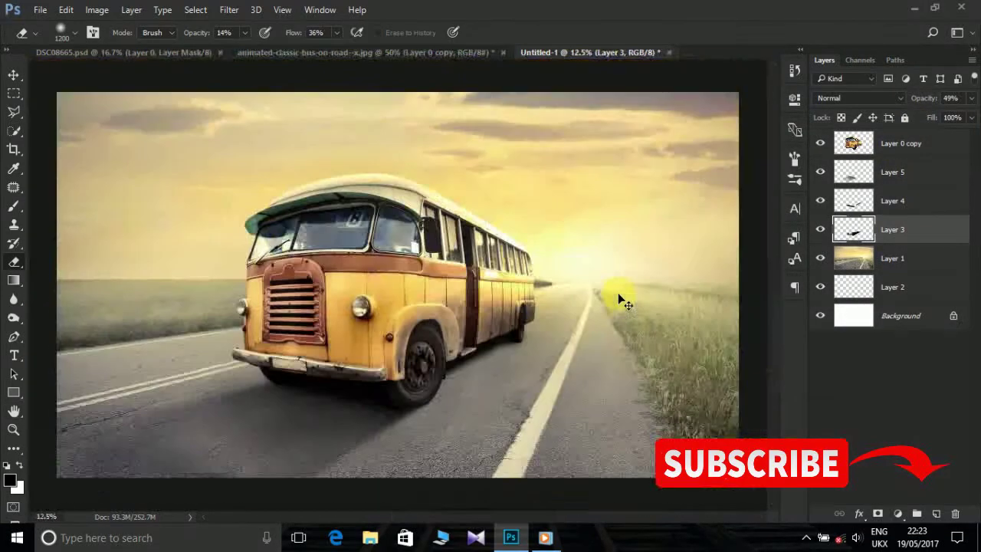
{"action": "key", "text": "ctrl+minus"}
{"action": "key", "text": "ctrl+minus"}
{"action": "key", "text": "ctrl+plus"}
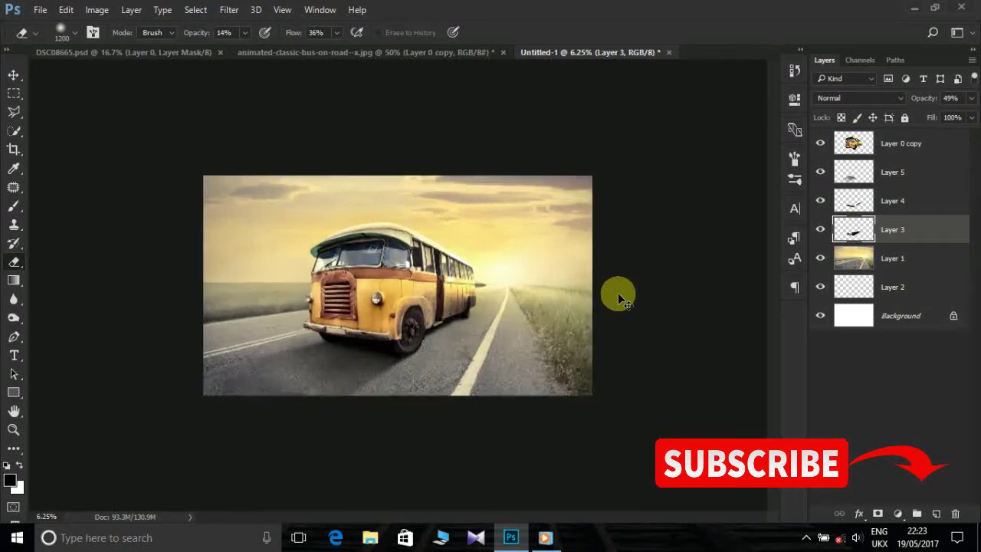
{"action": "left_click", "coordinate": [904, 182], "text": "shift"}
{"action": "left_click_drag", "start_coordinate": [902, 188], "coordinate": [916, 513]}
- Rename the shadow group 'bus shadows' and toggle its visibility to compare
{"action": "double_click", "coordinate": [873, 167]}
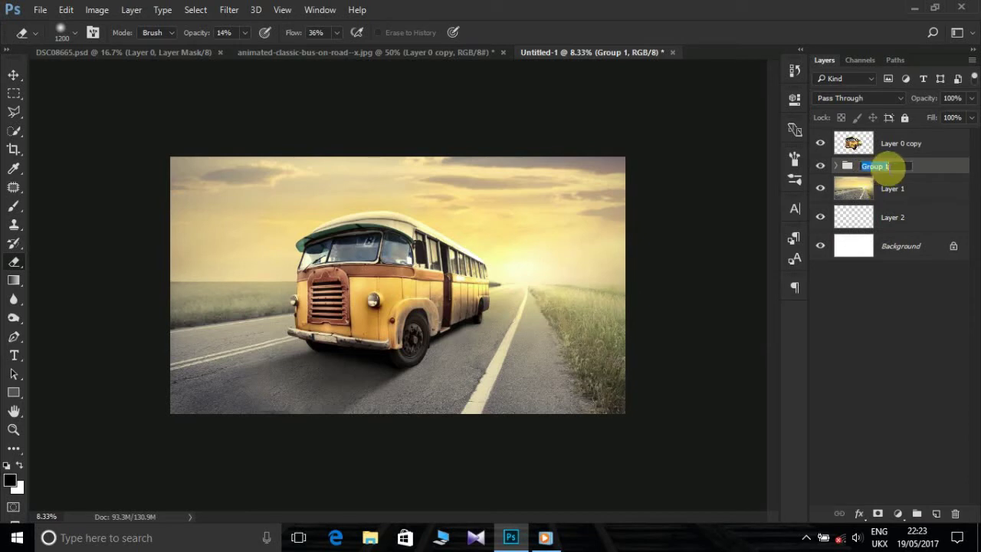
{"action": "type", "text": "bus s"}
{"action": "type", "text": "hadows"}
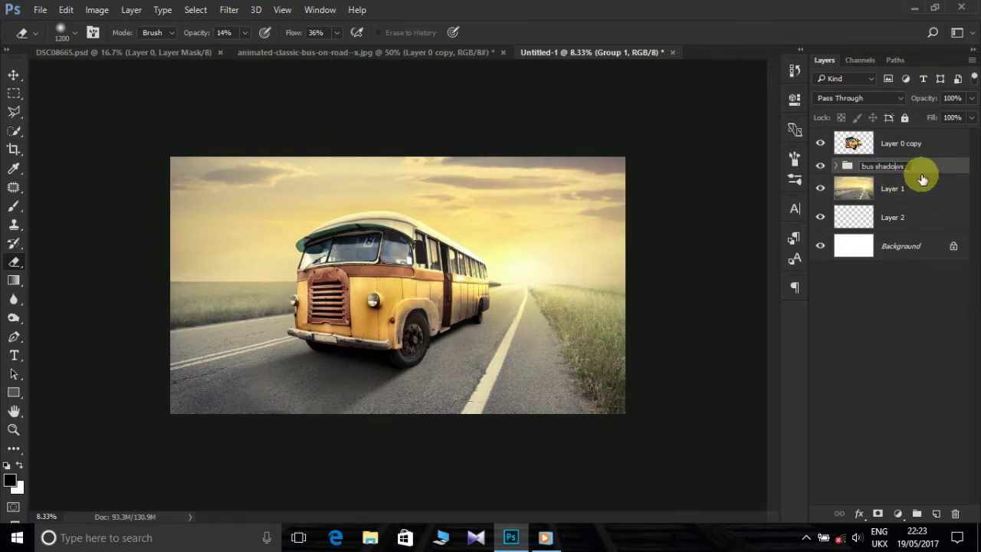
{"action": "left_click", "coordinate": [901, 295]}
{"action": "left_click", "coordinate": [820, 166]}
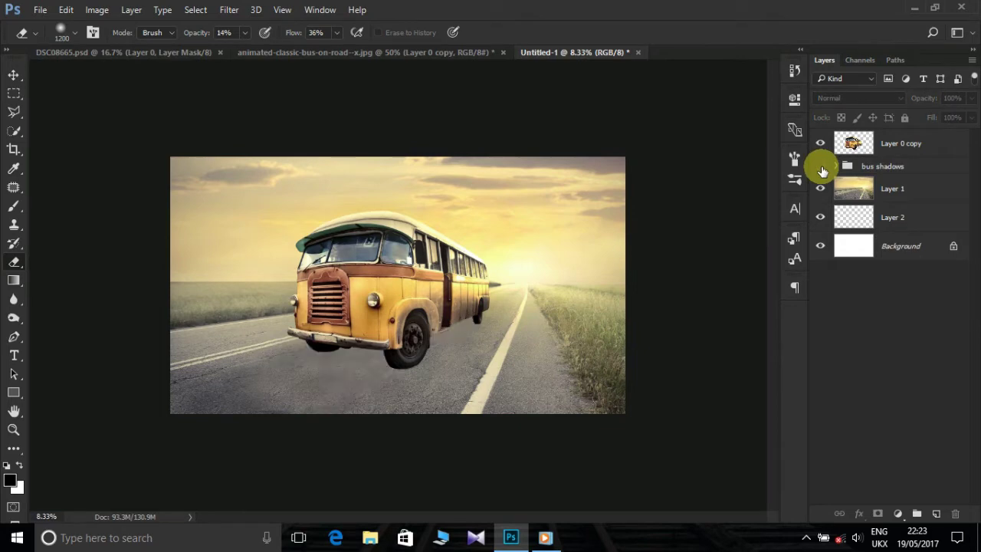
{"action": "left_click", "coordinate": [819, 166]}
{"action": "left_click", "coordinate": [819, 166]}
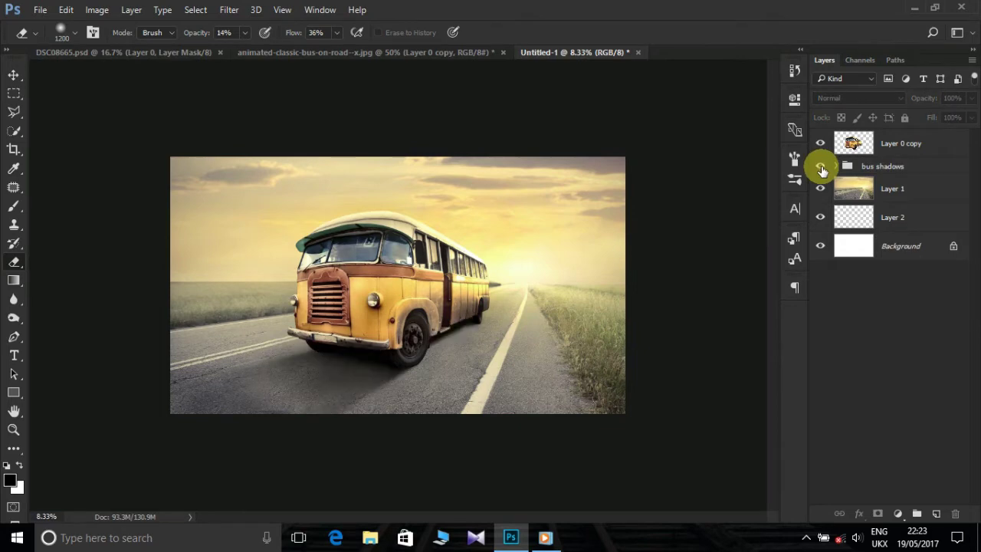
- Drag the man from DSC08665.psd into the scene, apply his mask, place him by the door
{"action": "left_click", "coordinate": [155, 60]}
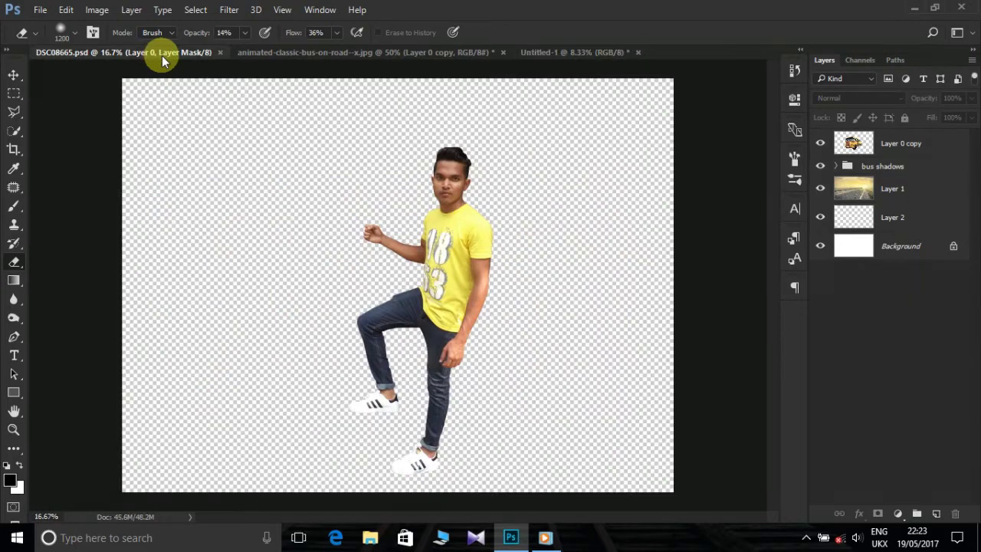
{"action": "left_click", "coordinate": [13, 75]}
{"action": "mouse_move", "coordinate": [453, 160]}
{"action": "left_mouse_down"}
{"action": "mouse_move", "coordinate": [565, 59]}
{"action": "mouse_move", "coordinate": [460, 289]}
{"action": "left_mouse_up"}
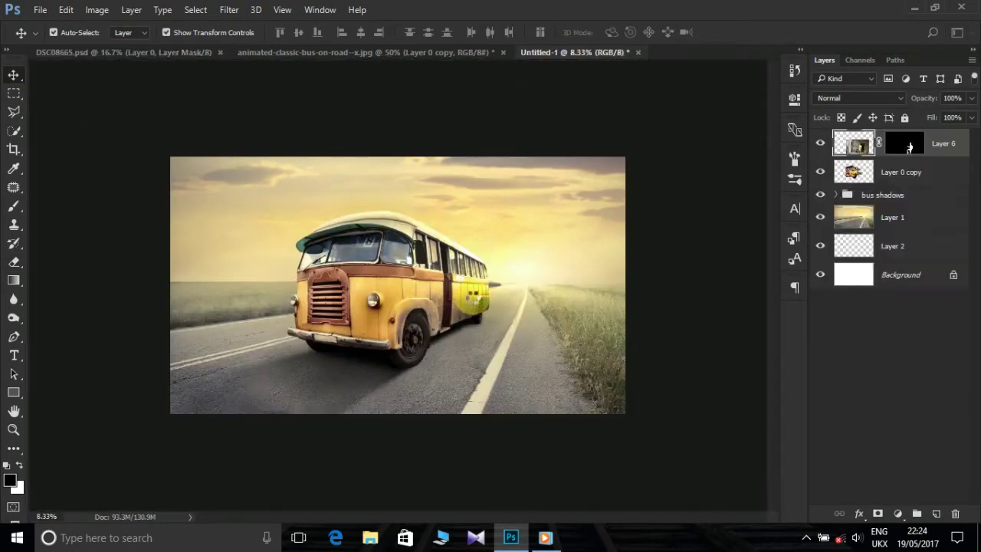
{"action": "left_click", "coordinate": [913, 145]}
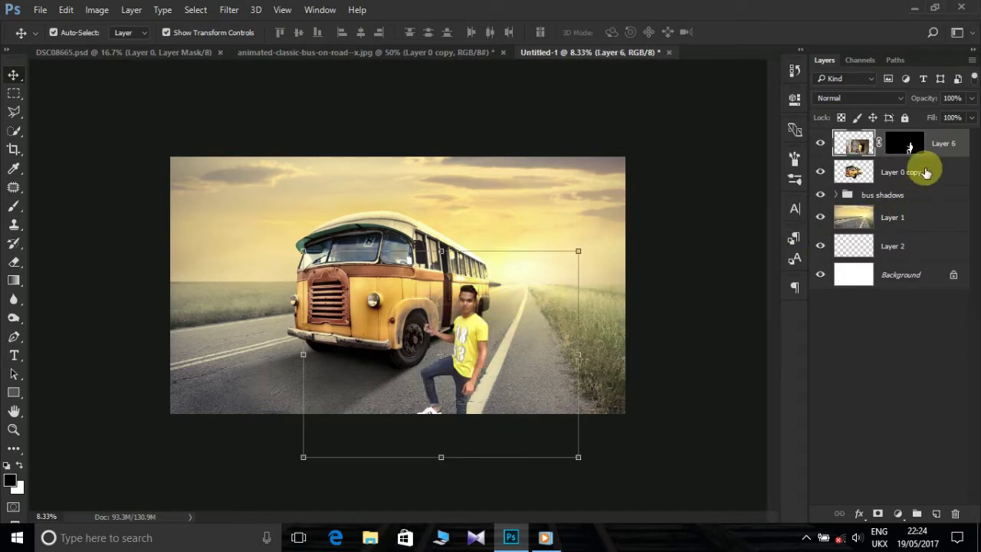
{"action": "right_click", "coordinate": [913, 146]}
{"action": "left_click", "coordinate": [900, 170]}
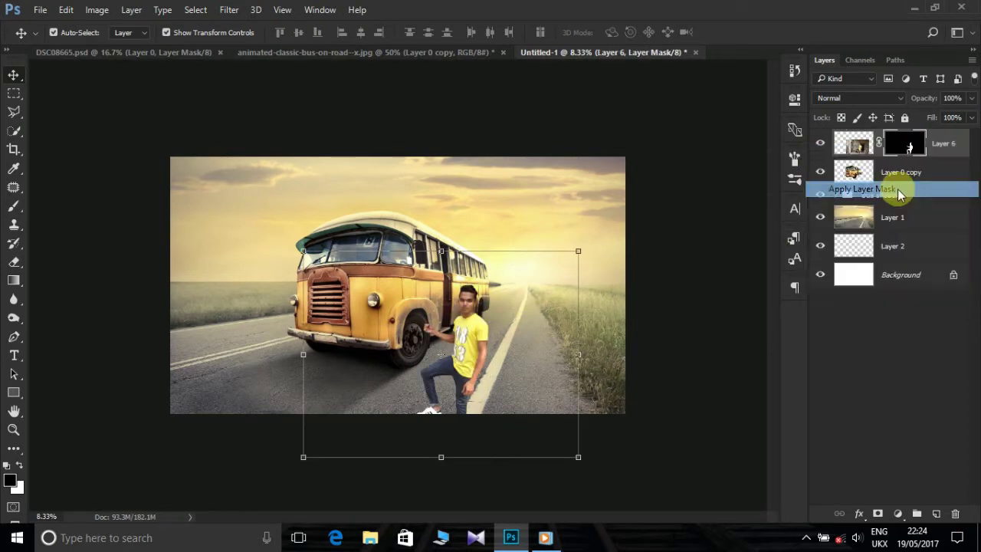
{"action": "left_click_drag", "start_coordinate": [476, 335], "coordinate": [493, 285]}
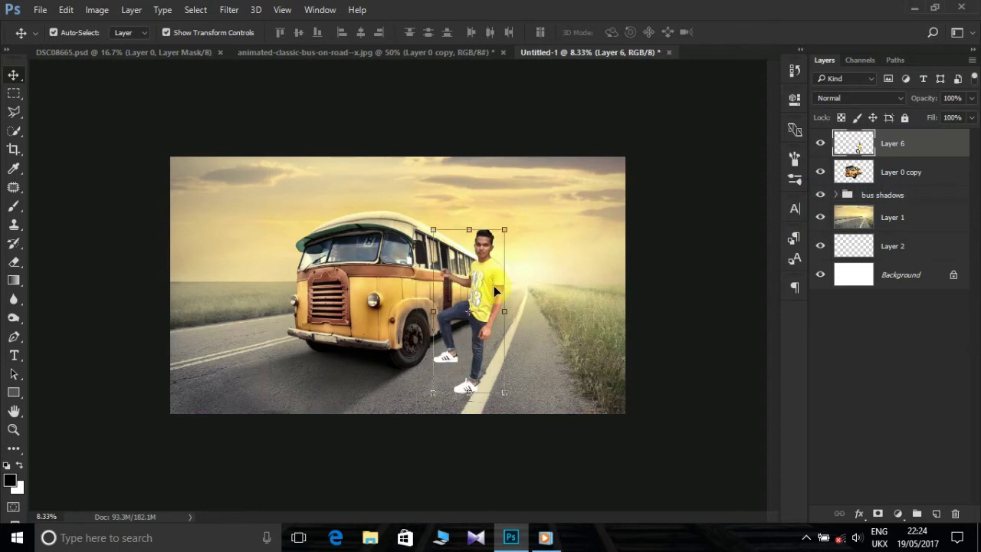
{"action": "key", "text": "ctrl+plus"}
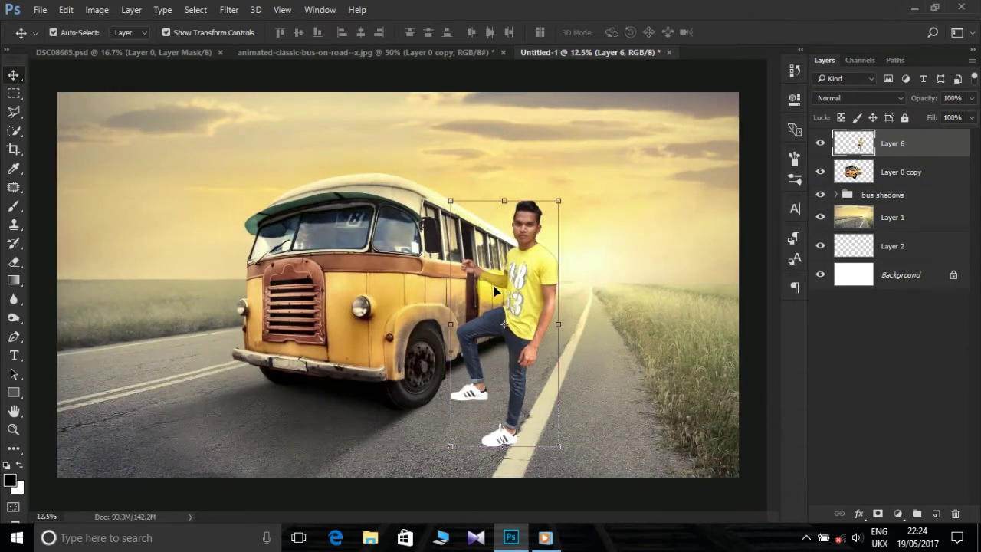
- Scale the man down and tilt him about -4.7° into the bus doorway
{"action": "left_click", "coordinate": [557, 200]}
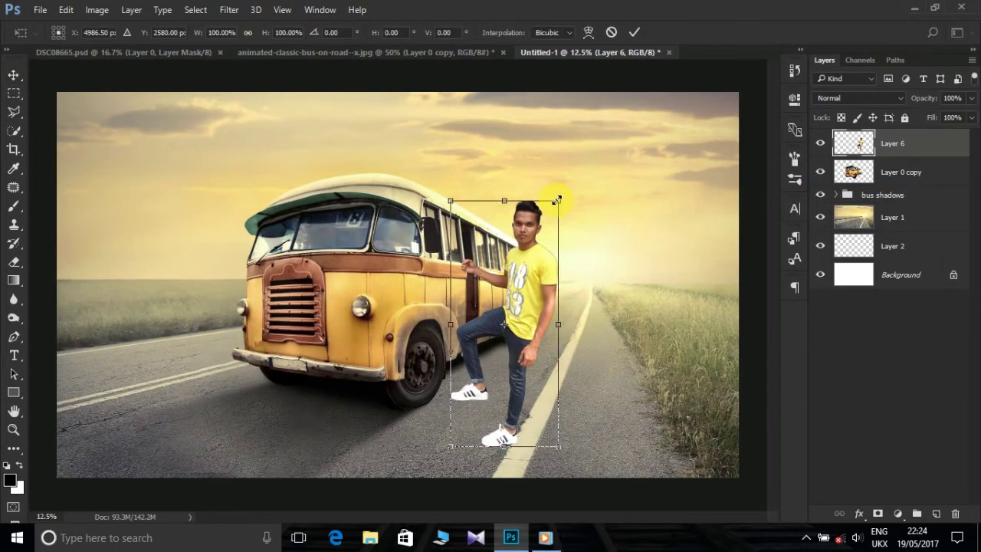
{"action": "left_click_drag", "start_coordinate": [557, 200], "coordinate": [540, 242]}
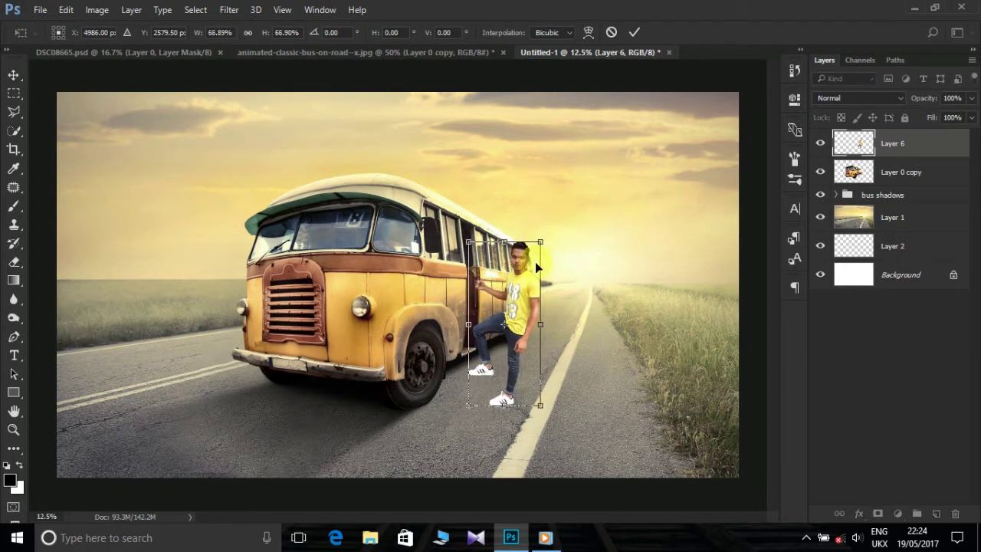
{"action": "left_click_drag", "start_coordinate": [522, 279], "coordinate": [515, 255]}
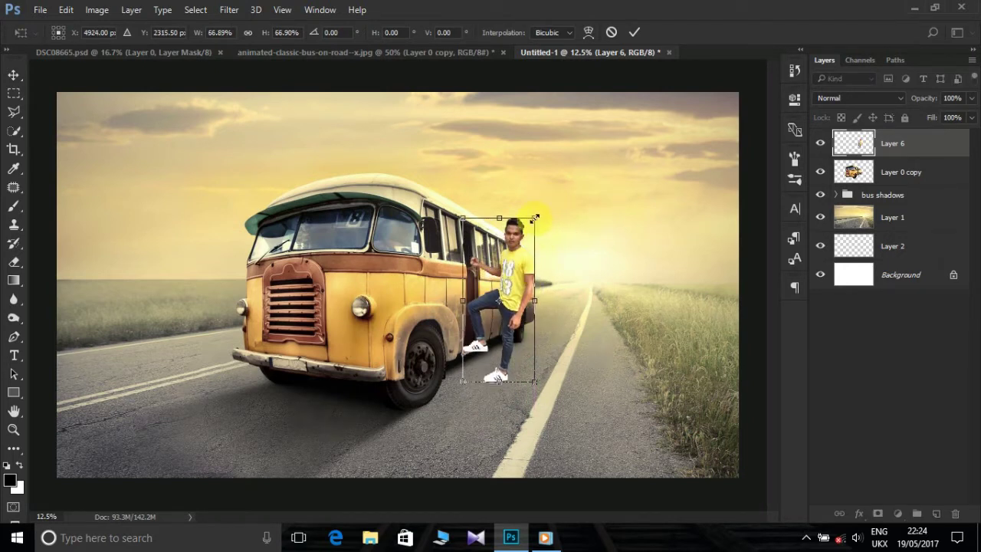
{"action": "left_click_drag", "start_coordinate": [534, 218], "coordinate": [521, 246]}
{"action": "mouse_move", "coordinate": [507, 277]}
{"action": "left_mouse_down"}
{"action": "mouse_move", "coordinate": [515, 275]}
{"action": "mouse_move", "coordinate": [505, 277]}
{"action": "left_mouse_up"}
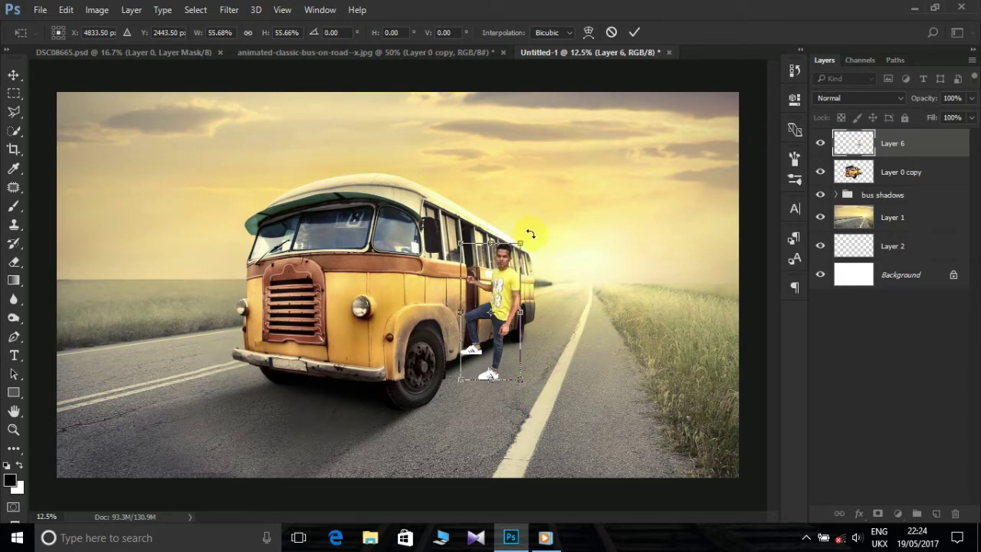
{"action": "left_click_drag", "start_coordinate": [531, 233], "coordinate": [529, 209]}
{"action": "mouse_move", "coordinate": [504, 285]}
{"action": "left_mouse_down"}
{"action": "mouse_move", "coordinate": [497, 273]}
{"action": "mouse_move", "coordinate": [499, 289]}
{"action": "left_mouse_up"}
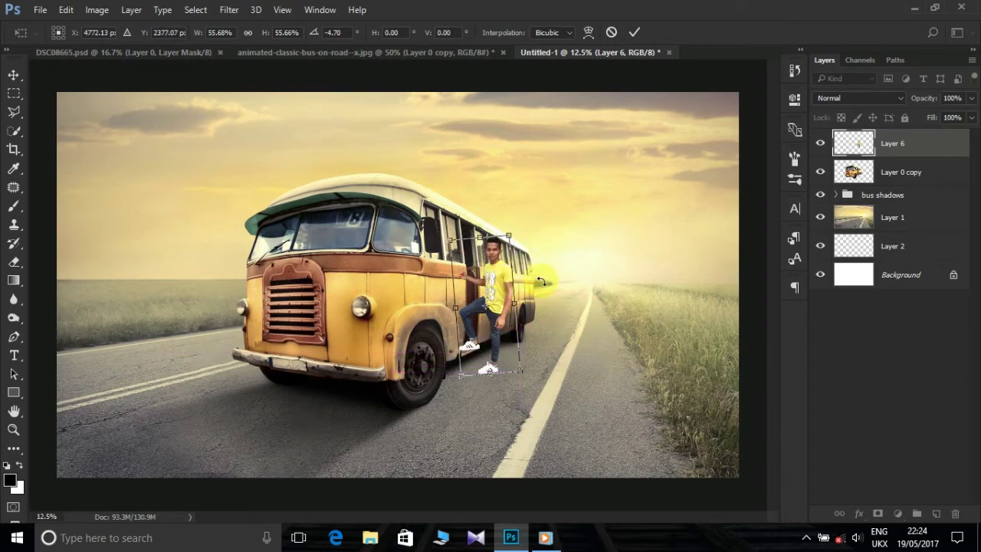
{"action": "key", "text": "Down"}
{"action": "key", "text": "Down"}
{"action": "key", "text": "Right"}
{"action": "key", "text": "Right"}
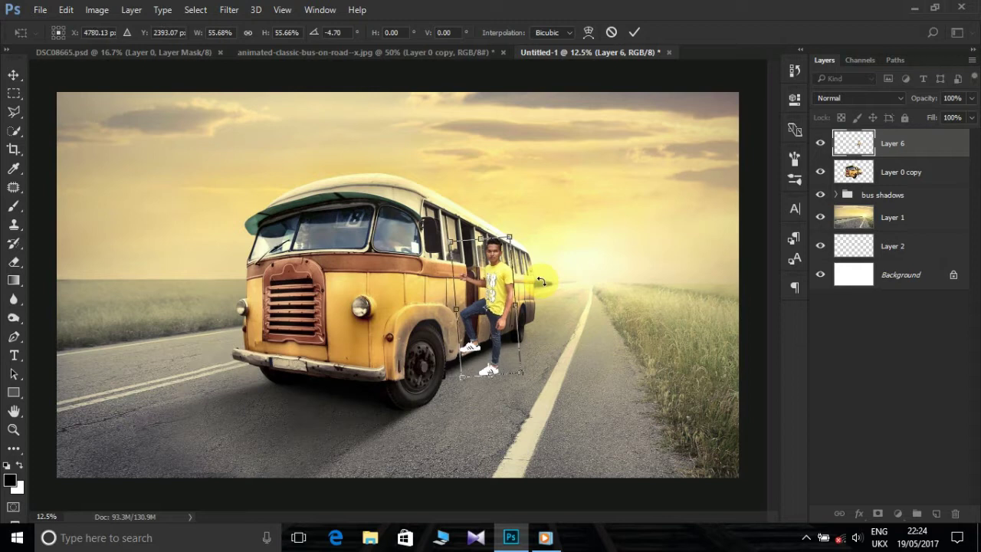
{"action": "key", "text": "Right"}
{"action": "key", "text": "Right"}
{"action": "key", "text": "Right"}
{"action": "key", "text": "Right"}
{"action": "key", "text": "Right"}
{"action": "key", "text": "Right"}
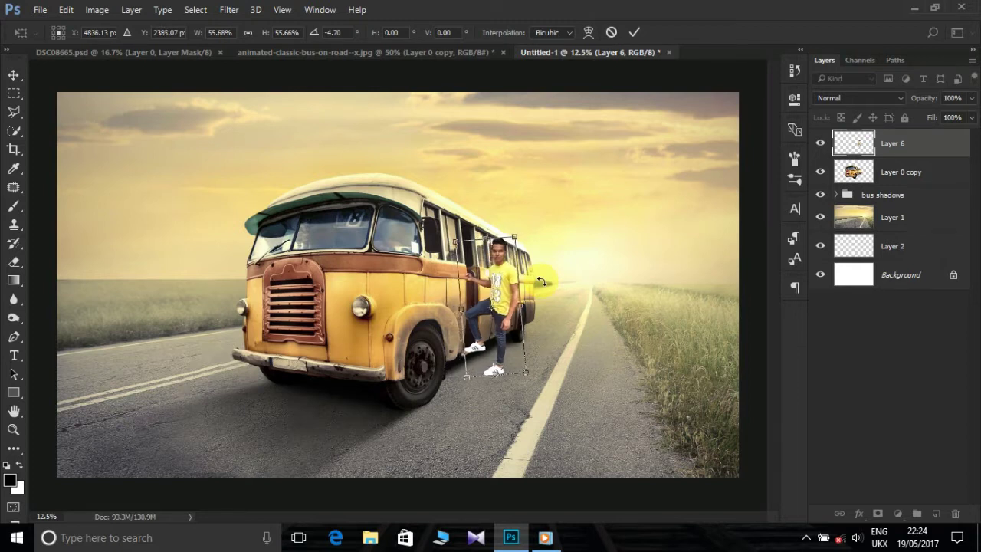
{"action": "key", "text": "Up"}
{"action": "key", "text": "Right"}
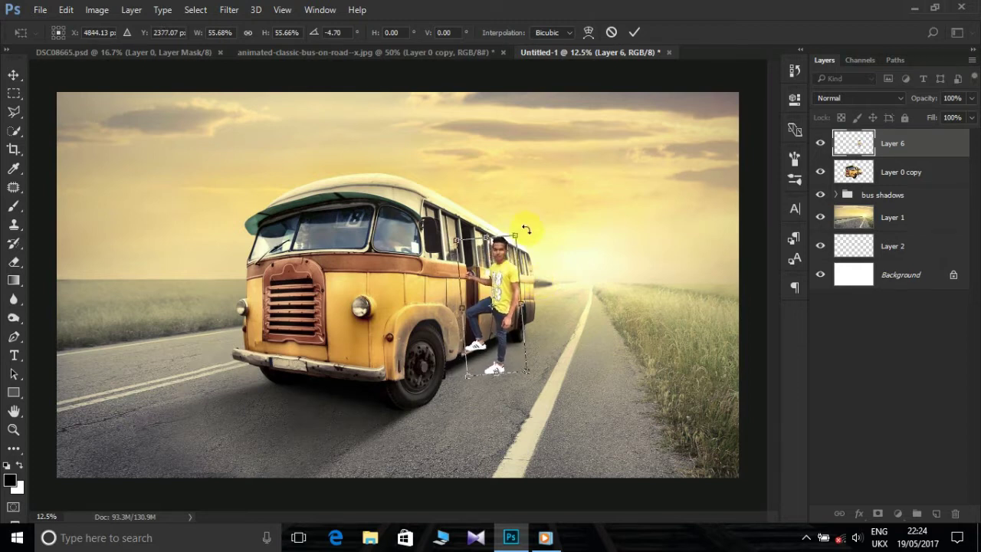
- Fine-tune the man to about 50% size, commit, and nudge him onto the step
{"action": "left_click_drag", "start_coordinate": [516, 234], "coordinate": [519, 242]}
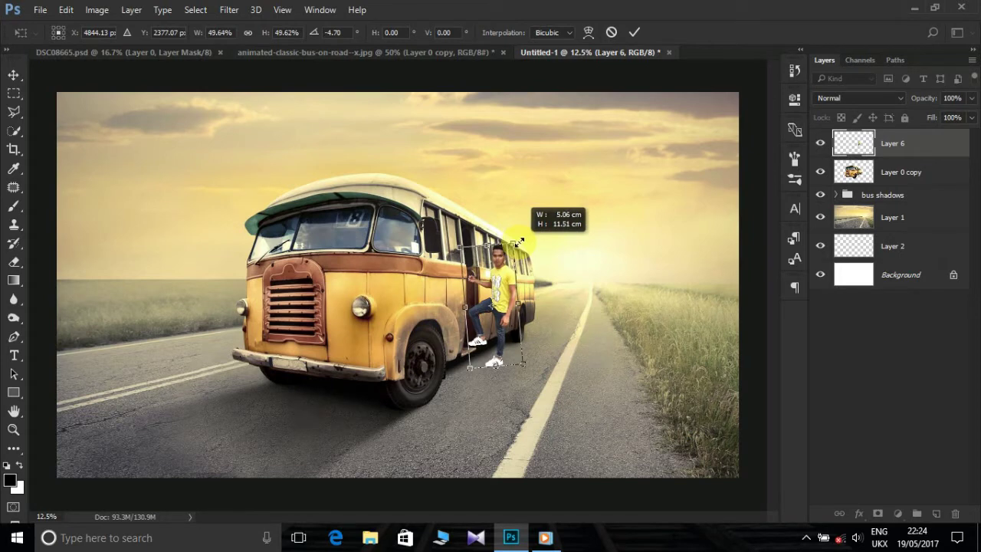
{"action": "left_click_drag", "start_coordinate": [519, 242], "coordinate": [514, 244]}
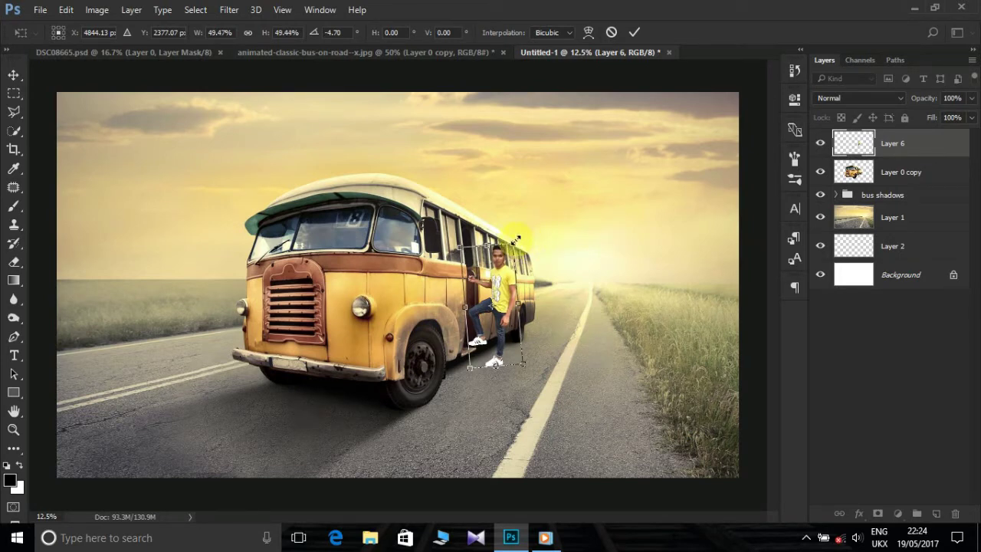
{"action": "left_click_drag", "start_coordinate": [516, 240], "coordinate": [519, 238]}
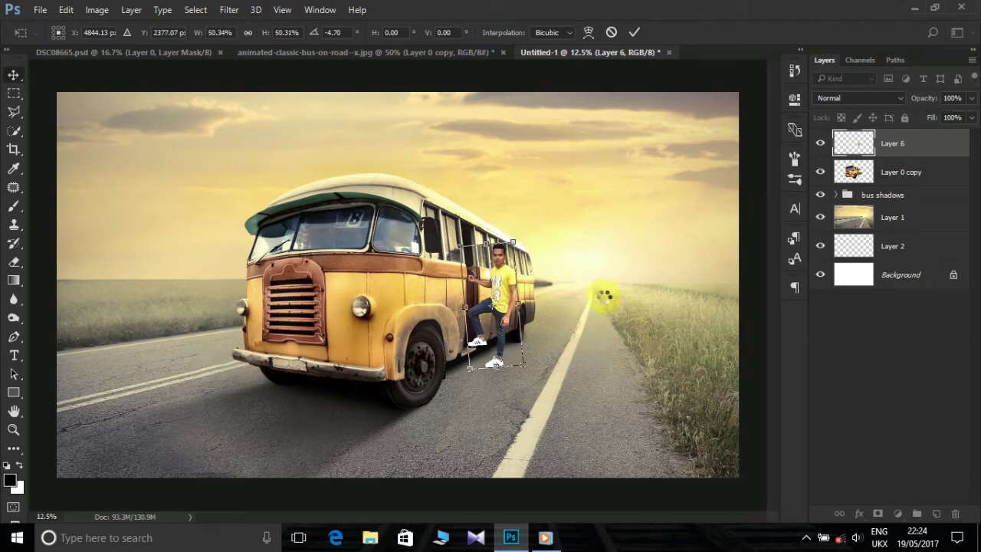
{"action": "key", "text": "Return"}
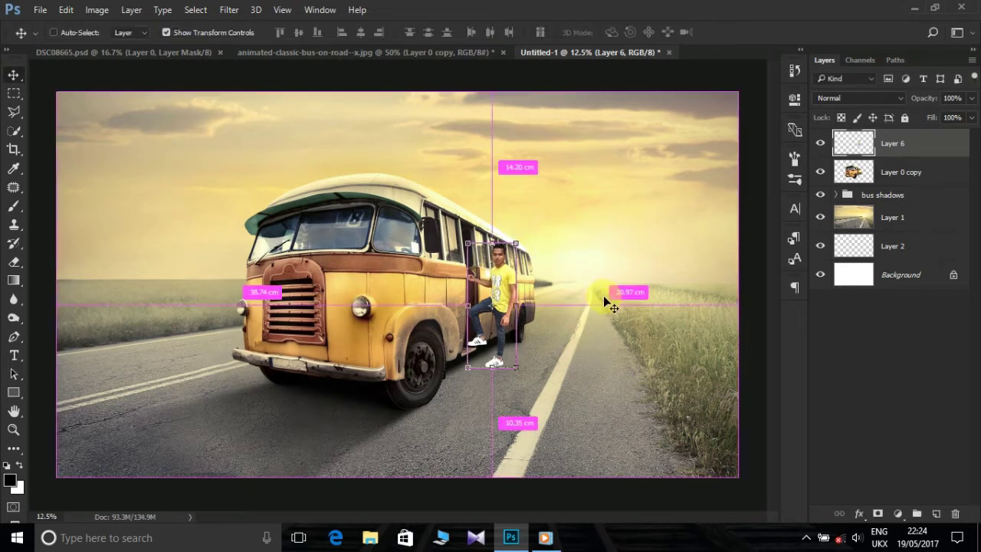
{"action": "key", "text": "ctrl+plus"}
{"action": "key", "text": "ctrl+plus"}
{"action": "key", "text": "shift+Down"}
{"action": "key", "text": "shift+Down"}
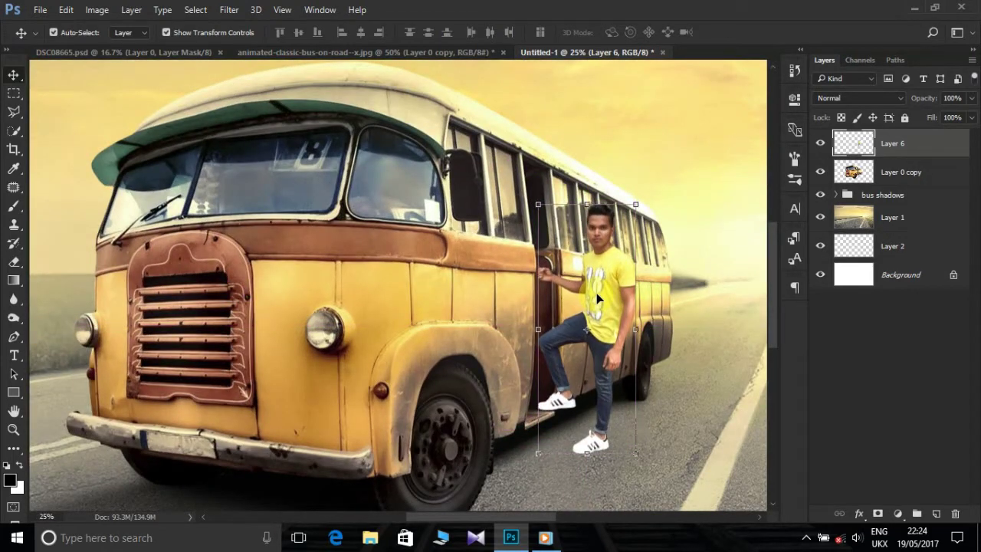
{"action": "key", "text": "shift+Down"}
{"action": "key", "text": "Left"}
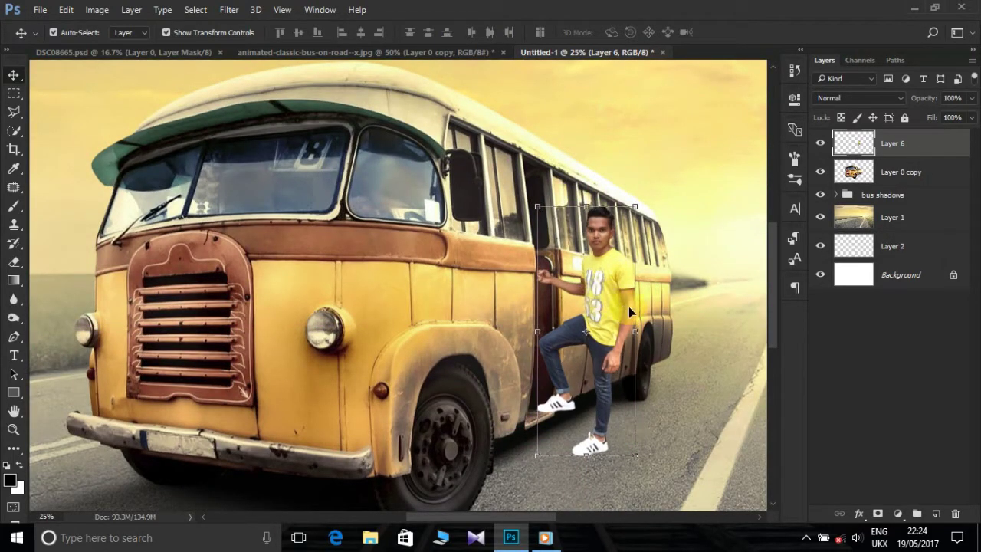
{"action": "left_click", "coordinate": [653, 318]}
{"action": "left_click", "coordinate": [692, 327]}
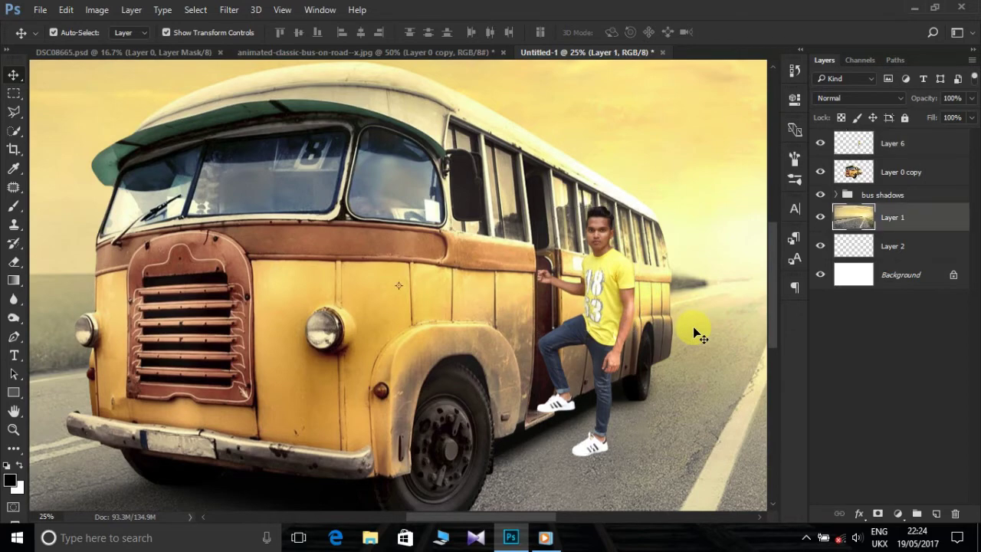
- Zoom in on the man's hand and the doorway rail at full size
{"action": "key", "text": "ctrl+minus"}
{"action": "key", "text": "ctrl+minus"}
{"action": "key", "text": "ctrl+minus"}
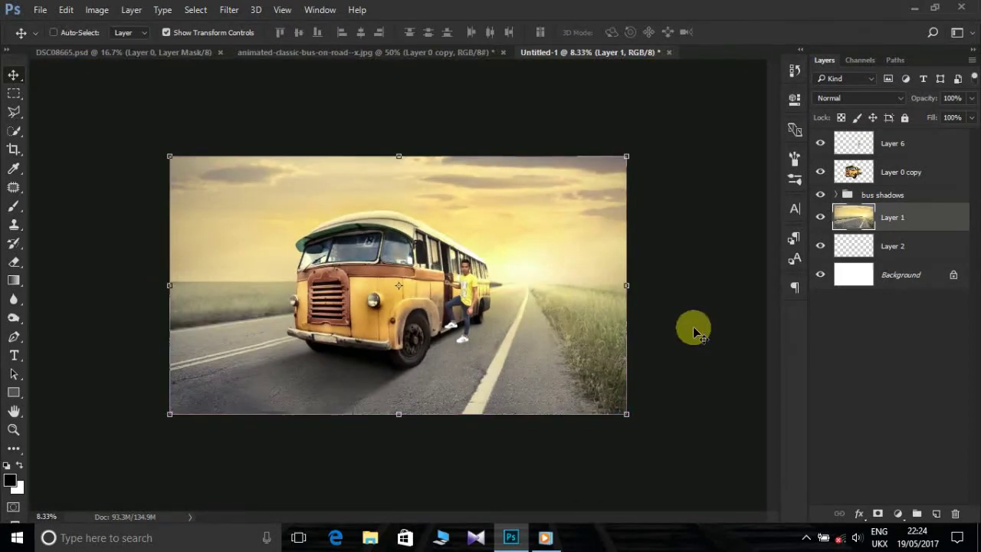
{"action": "key", "text": "ctrl+plus"}
{"action": "key", "text": "ctrl+plus"}
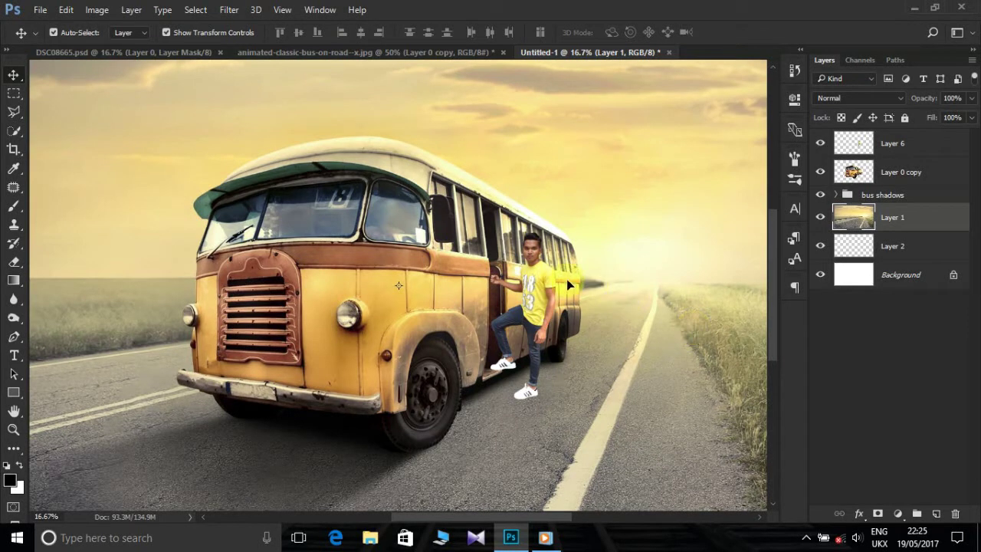
{"action": "key", "text": "ctrl+plus"}
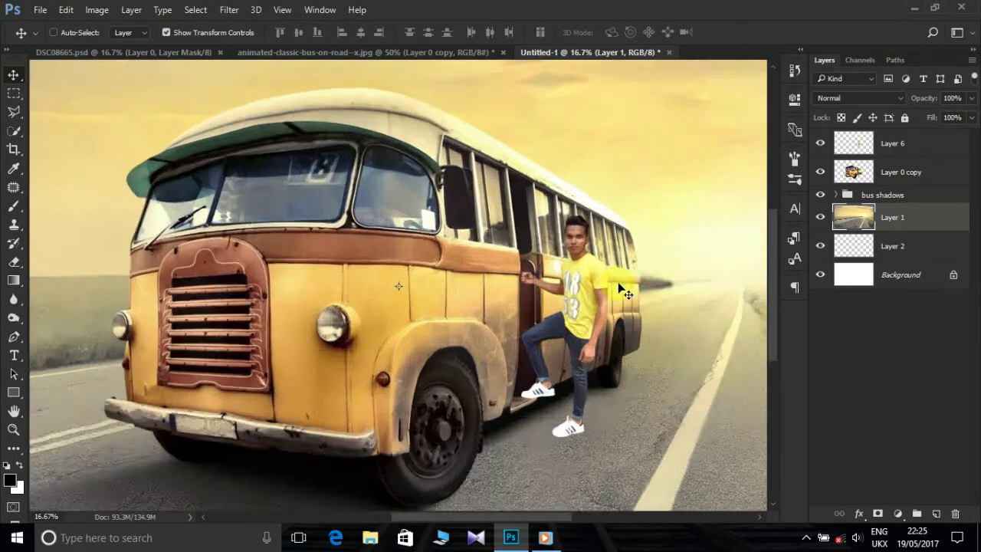
{"action": "key", "text": "ctrl+plus"}
{"action": "mouse_move", "coordinate": [587, 286]}
{"action": "left_mouse_down"}
{"action": "mouse_move", "coordinate": [498, 307]}
{"action": "mouse_move", "coordinate": [606, 337]}
{"action": "left_mouse_up"}
{"action": "key", "text": "ctrl+plus"}
{"action": "left_click_drag", "start_coordinate": [477, 275], "coordinate": [443, 268]}
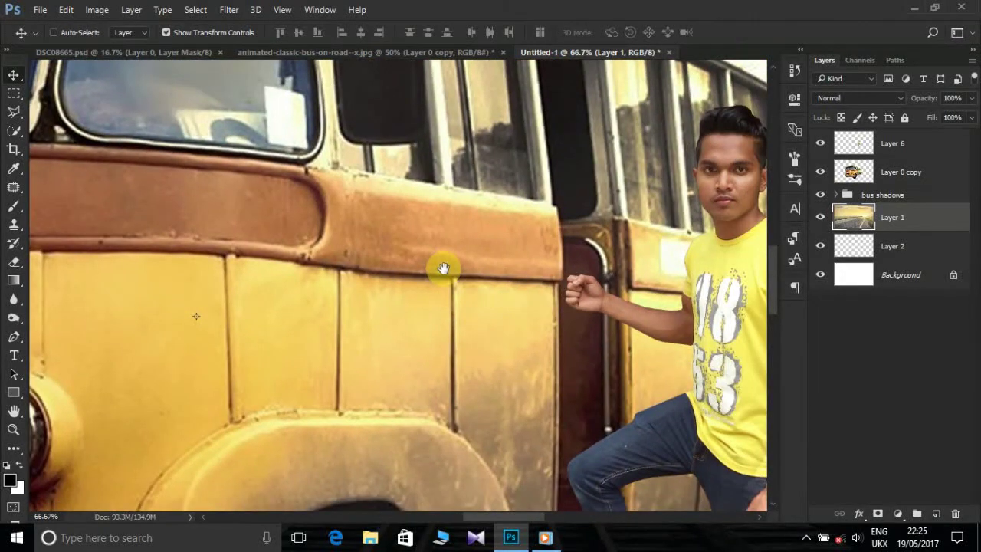
{"action": "key", "text": "ctrl+plus"}
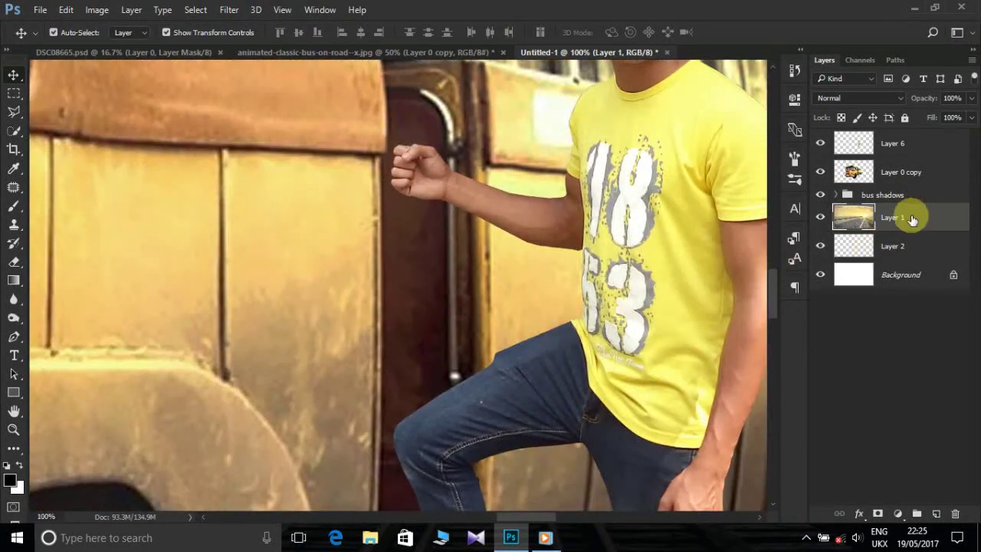
- Trace the grab pole on Layer 0 copy with the Polygonal Lasso and copy it to Layer 7
{"action": "left_click", "coordinate": [896, 172]}
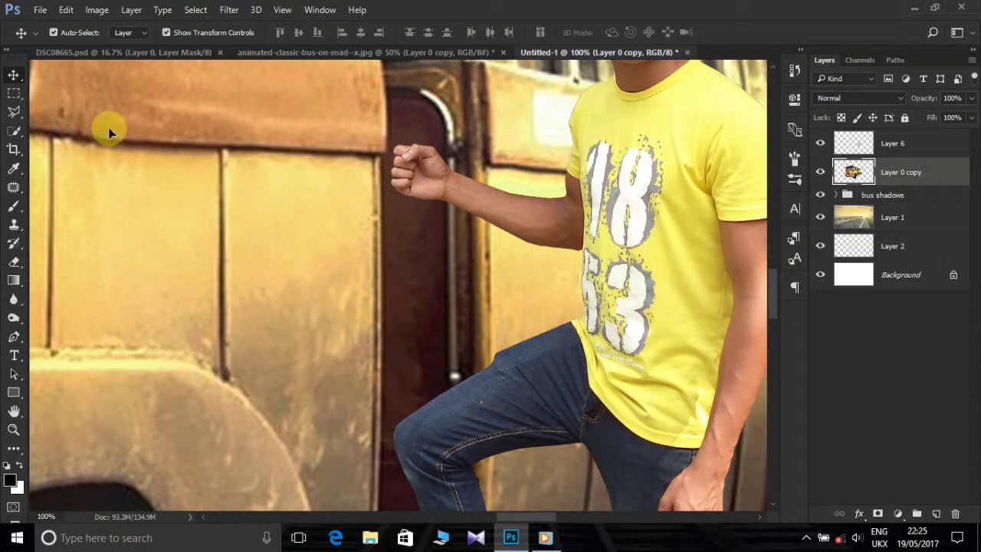
{"action": "left_click", "coordinate": [14, 111]}
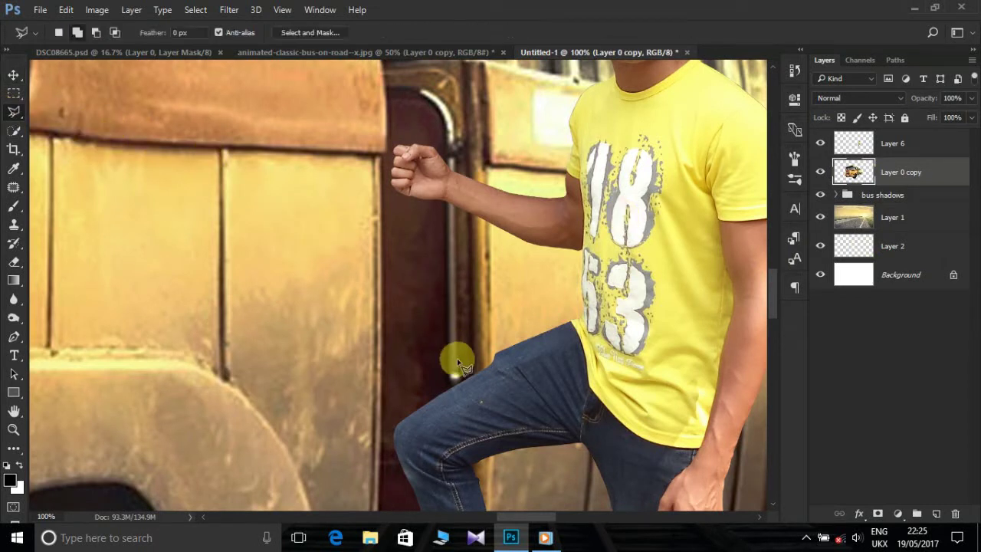
{"action": "left_click", "coordinate": [449, 380]}
{"action": "left_click_drag", "start_coordinate": [458, 161], "coordinate": [457, 374]}
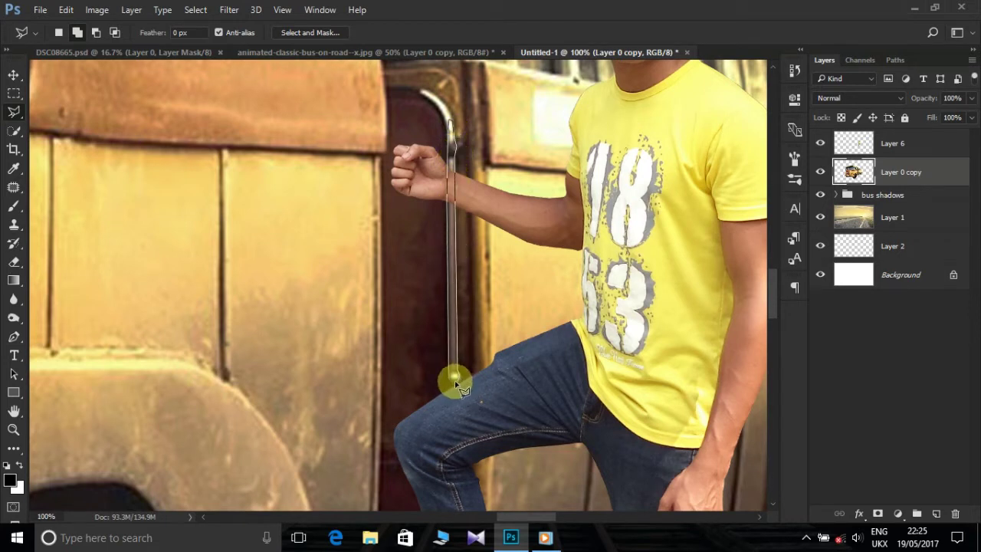
{"action": "left_click_drag", "start_coordinate": [452, 381], "coordinate": [453, 375]}
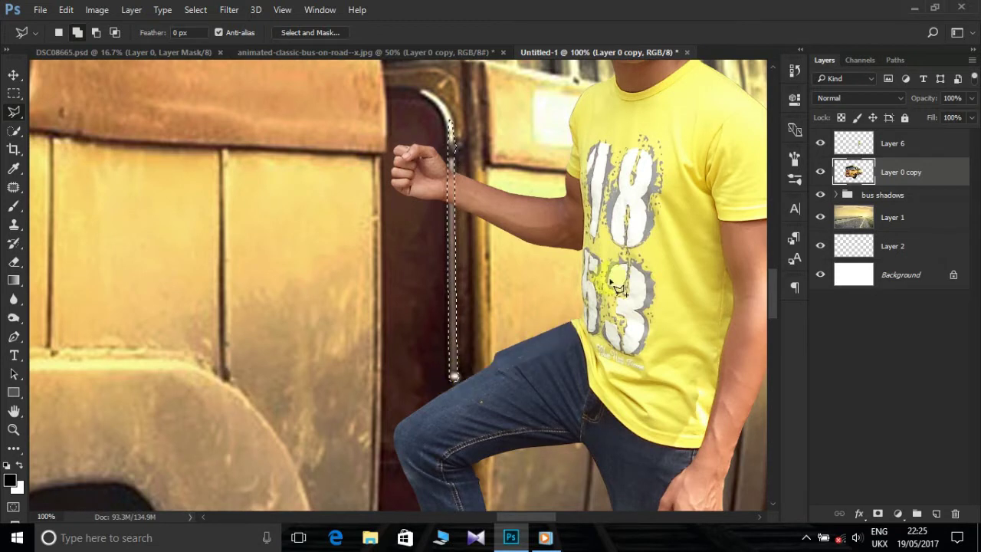
{"action": "key", "text": "ctrl+j"}
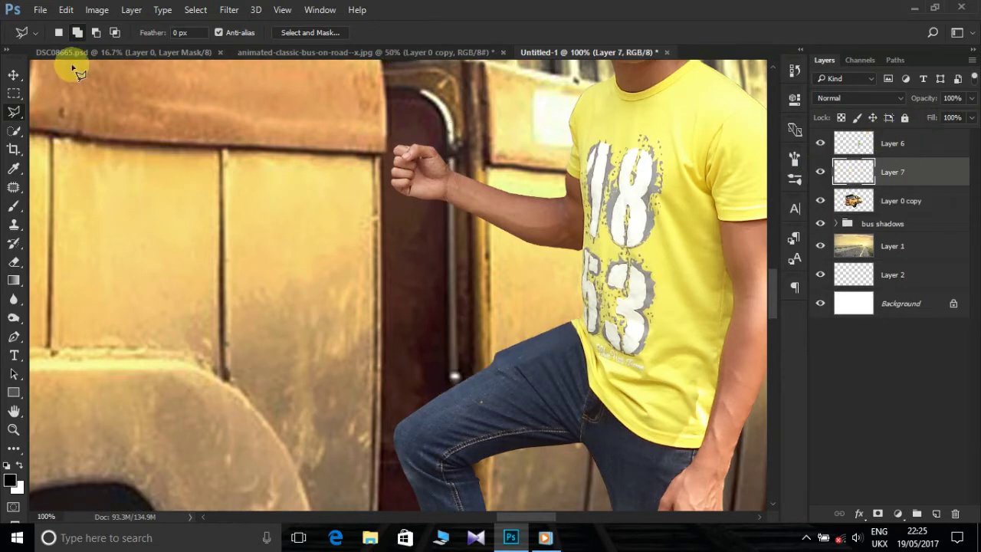
- Nudge the copied pole on Layer 7 left into the man's fist
{"action": "left_click", "coordinate": [15, 75]}
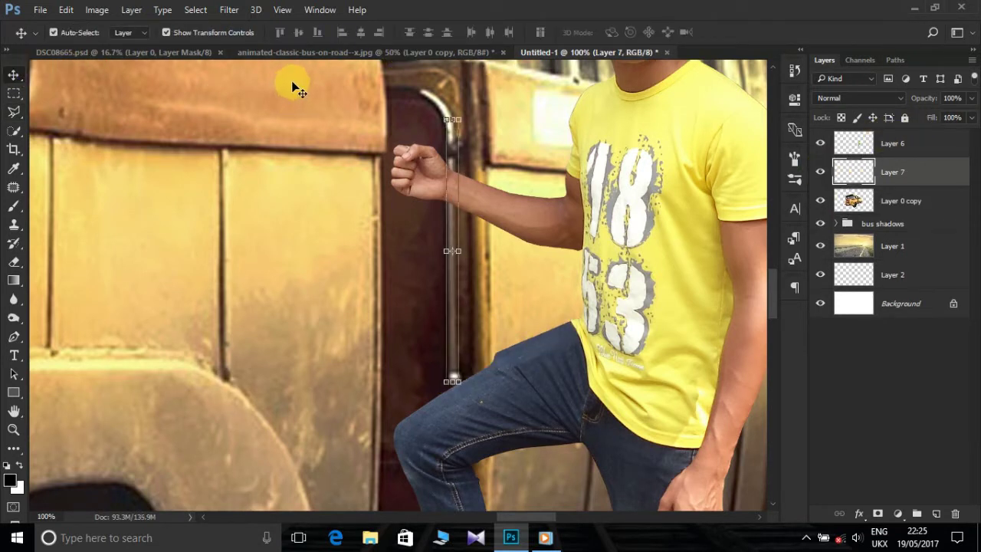
{"action": "key", "text": "Left"}
{"action": "key", "text": "Left"}
{"action": "key", "text": "Left"}
{"action": "key", "text": "Left"}
{"action": "key", "text": "Left"}
{"action": "key", "text": "Left"}
{"action": "key", "text": "Left"}
{"action": "key", "text": "Left"}
{"action": "key", "text": "Left"}
{"action": "key", "text": "Left"}
{"action": "key", "text": "Left"}
{"action": "key", "text": "Left"}
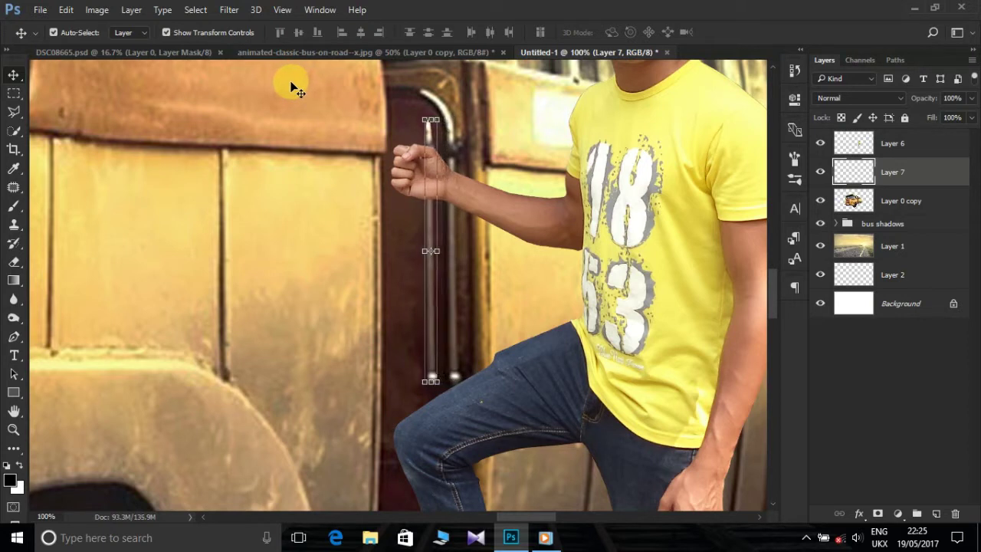
{"action": "key", "text": "Left"}
{"action": "key", "text": "Left"}
{"action": "key", "text": "Left"}
{"action": "key", "text": "Left"}
{"action": "key", "text": "Left"}
{"action": "key", "text": "Left"}
{"action": "key", "text": "Left"}
{"action": "key", "text": "Left"}
{"action": "key", "text": "Left"}
{"action": "key", "text": "Left"}
{"action": "key", "text": "Left"}
{"action": "key", "text": "Left"}
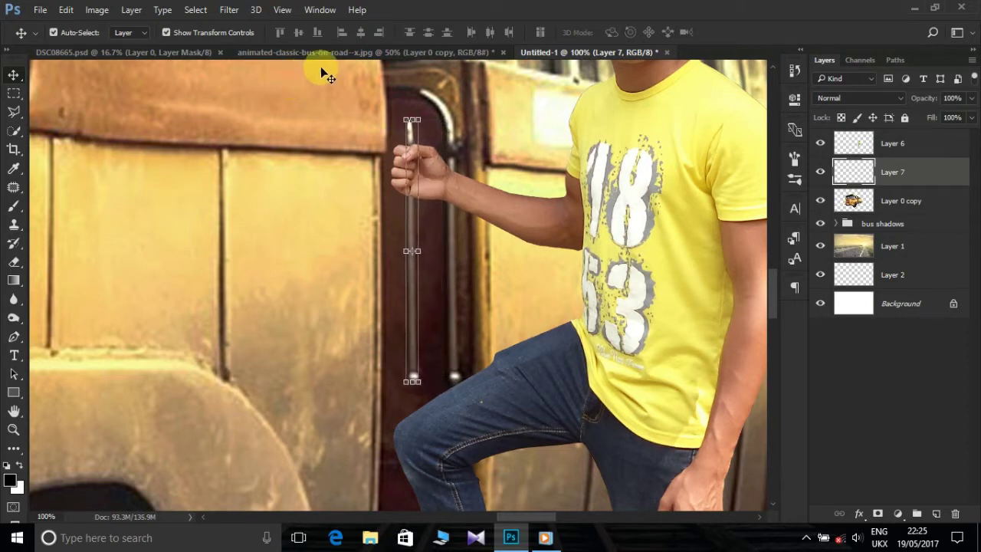
{"action": "key", "text": "Left"}
{"action": "key", "text": "Left"}
{"action": "key", "text": "Left"}
{"action": "key", "text": "Left"}
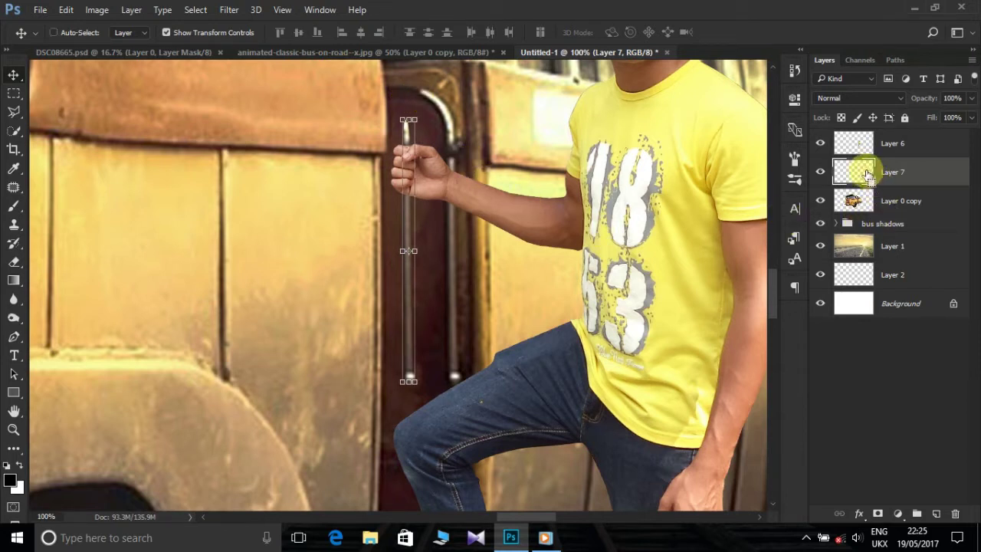
- Duplicate the man's layer as Layer 6 copy and hide the original Layer 6
{"action": "left_click", "coordinate": [892, 144]}
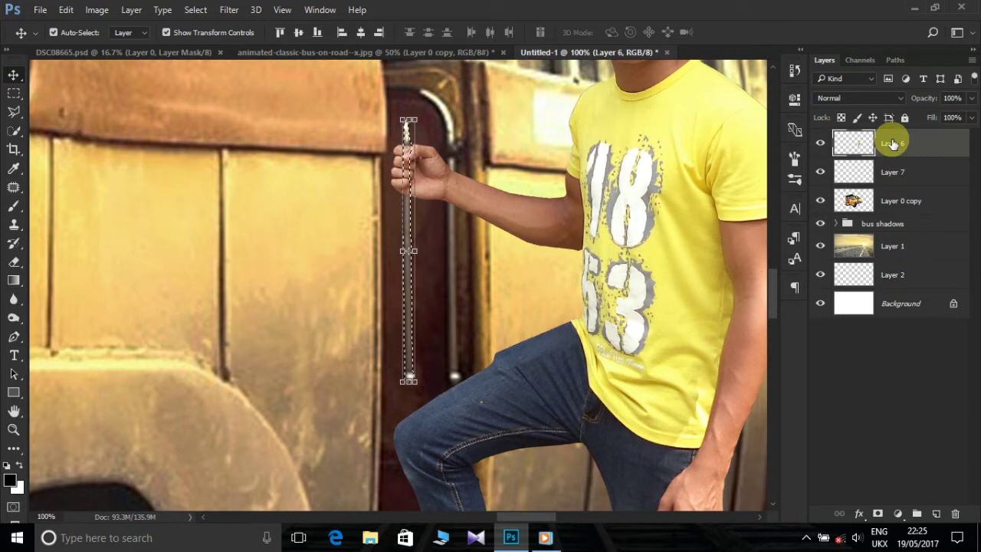
{"action": "key", "text": "ctrl+j"}
{"action": "left_click", "coordinate": [820, 171]}
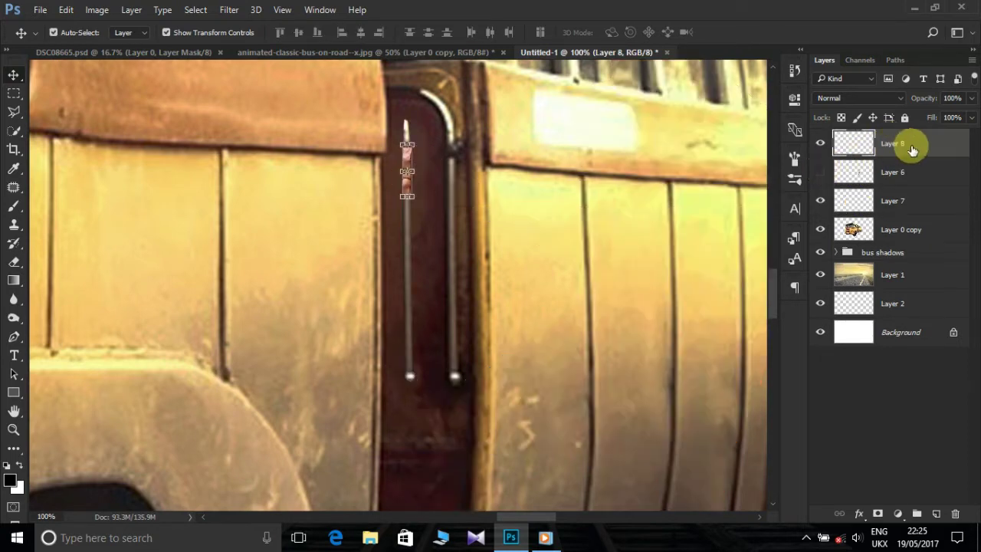
{"action": "left_click", "coordinate": [820, 172]}
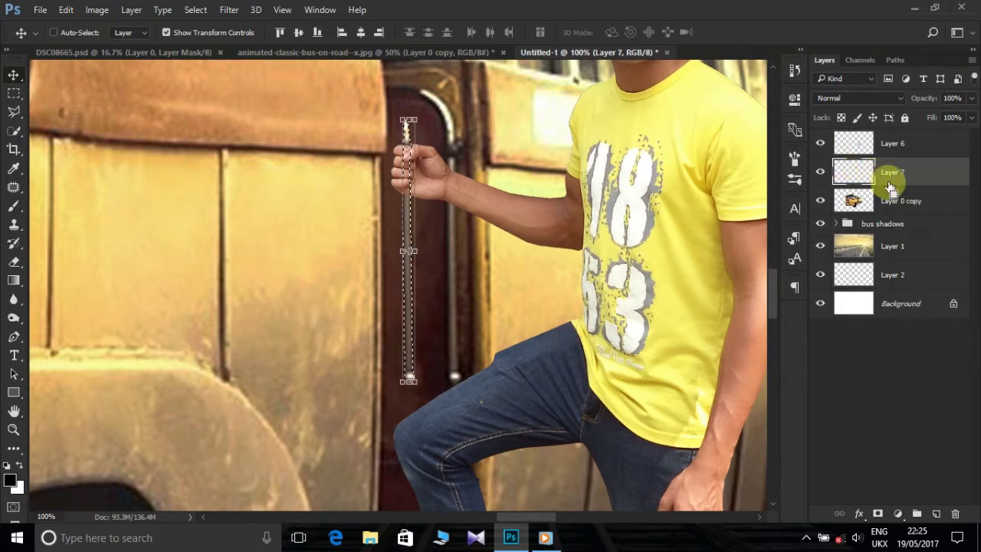
{"action": "key", "text": "ctrl+e"}
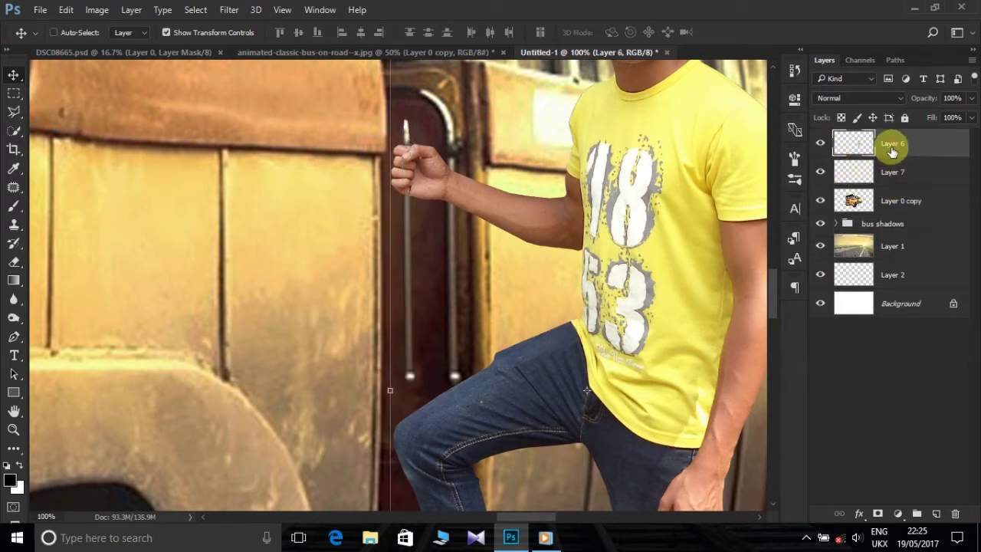
{"action": "key", "text": "ctrl+j"}
{"action": "left_click", "coordinate": [819, 171]}
- Load Layer 7's pole outline as a selection on Layer 6 copy and zoom to the fist
{"action": "left_click", "coordinate": [894, 201]}
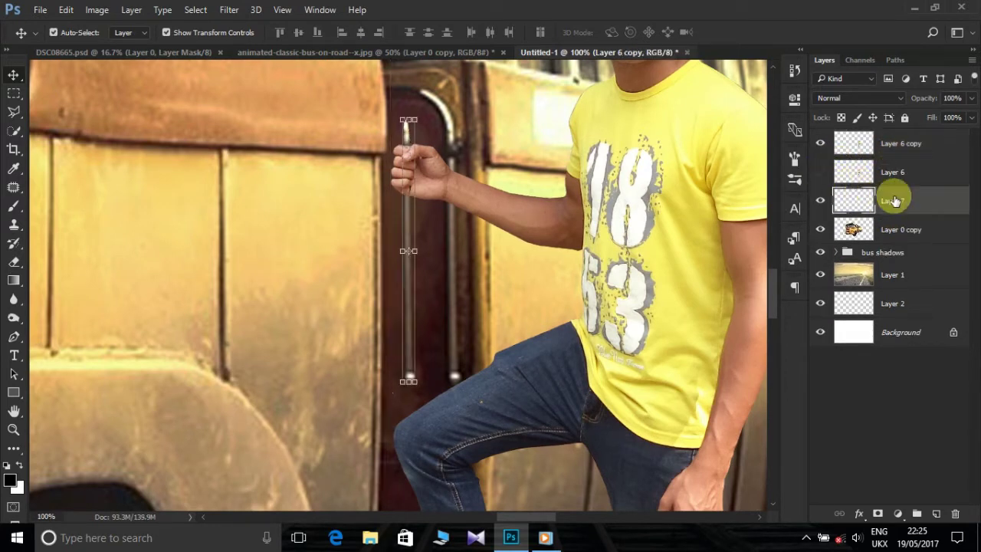
{"action": "left_click", "coordinate": [856, 201], "text": "ctrl"}
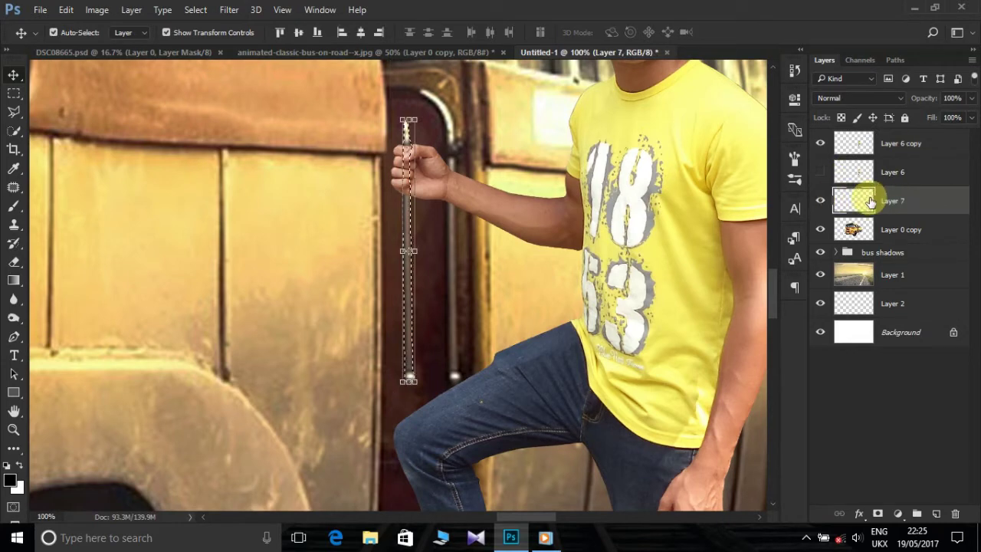
{"action": "left_click", "coordinate": [896, 144]}
{"action": "key", "text": "ctrl+plus"}
{"action": "key", "text": "ctrl+plus"}
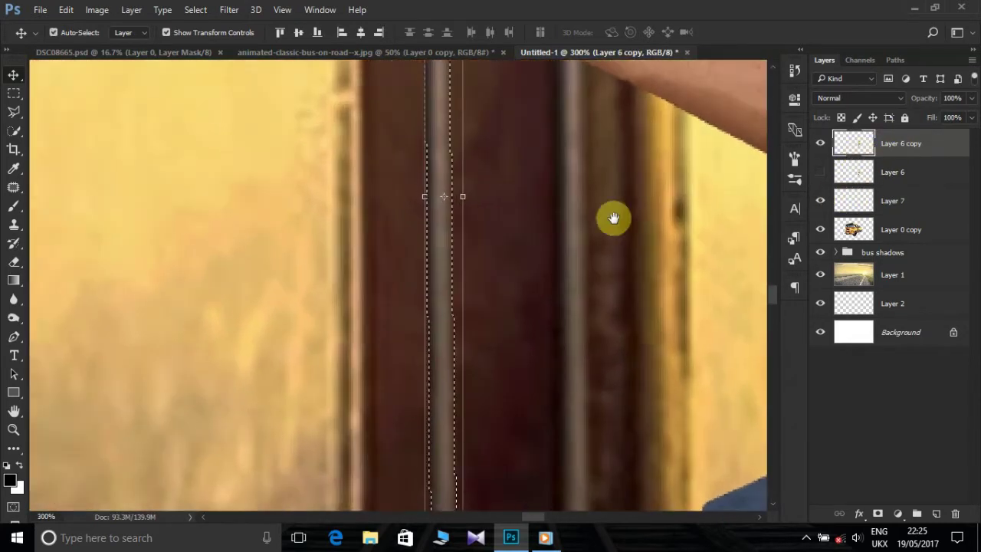
{"action": "left_click_drag", "start_coordinate": [613, 214], "coordinate": [530, 350]}
{"action": "scroll", "coordinate": [546, 301], "scroll_direction": "up", "scroll_amount": 3}
{"action": "left_click_drag", "start_coordinate": [547, 301], "coordinate": [554, 181]}
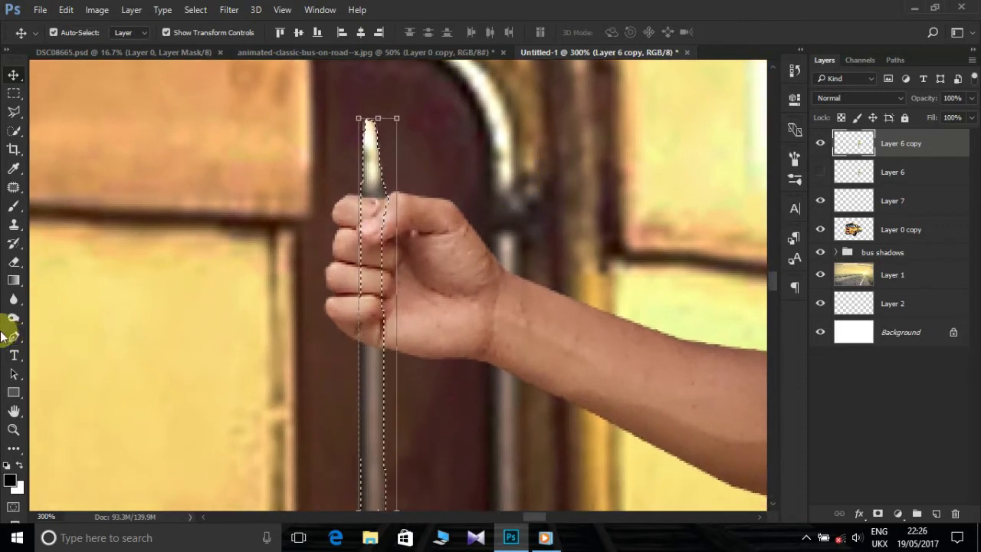
- Set the Eraser to full opacity and flow with 100% hardness
{"action": "left_click", "coordinate": [13, 263]}
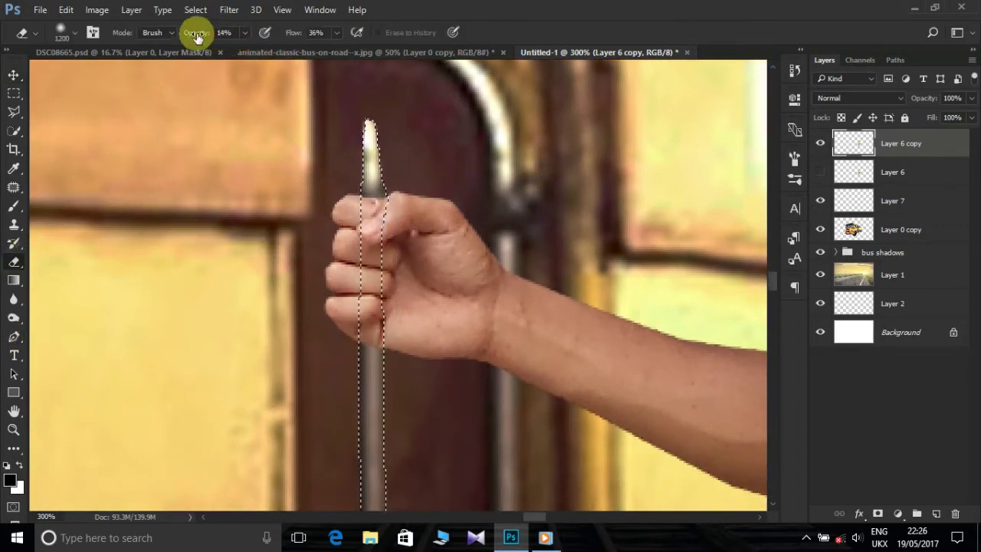
{"action": "left_click_drag", "start_coordinate": [284, 38], "coordinate": [412, 46]}
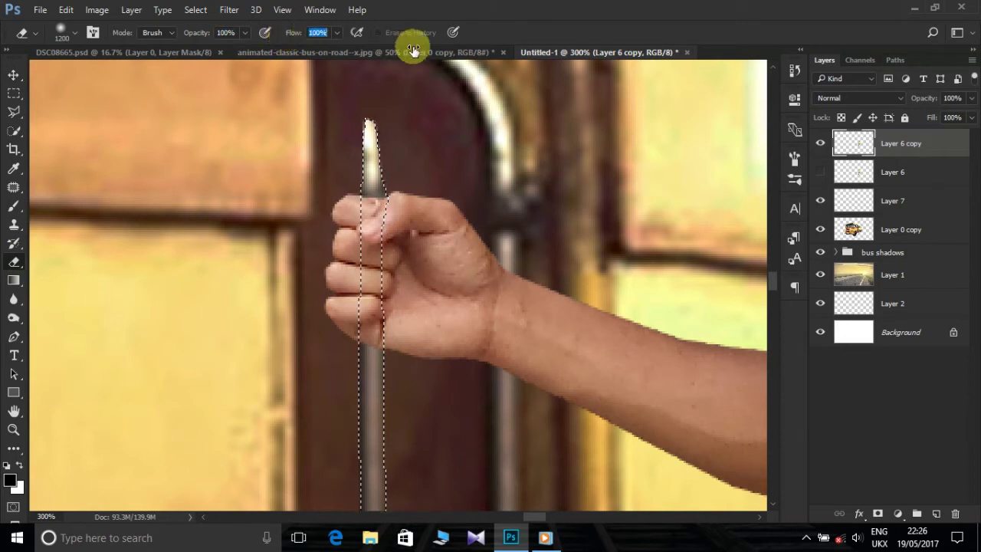
{"action": "right_click", "coordinate": [560, 165]}
{"action": "type", "text": "100"}
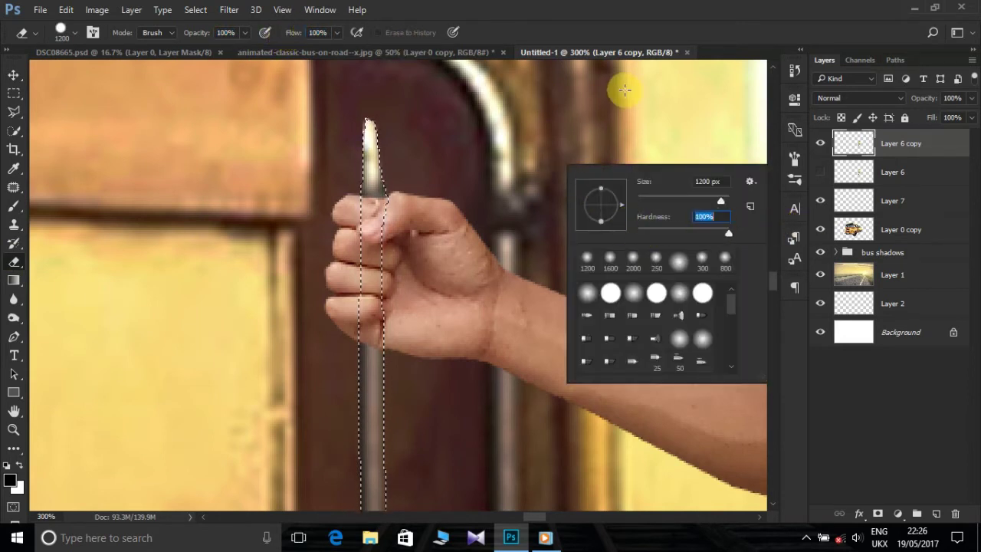
{"action": "key", "text": "Return"}
- Erase the fingers along the pole strip with a tiny brush, then deselect
{"action": "left_click", "coordinate": [530, 341]}
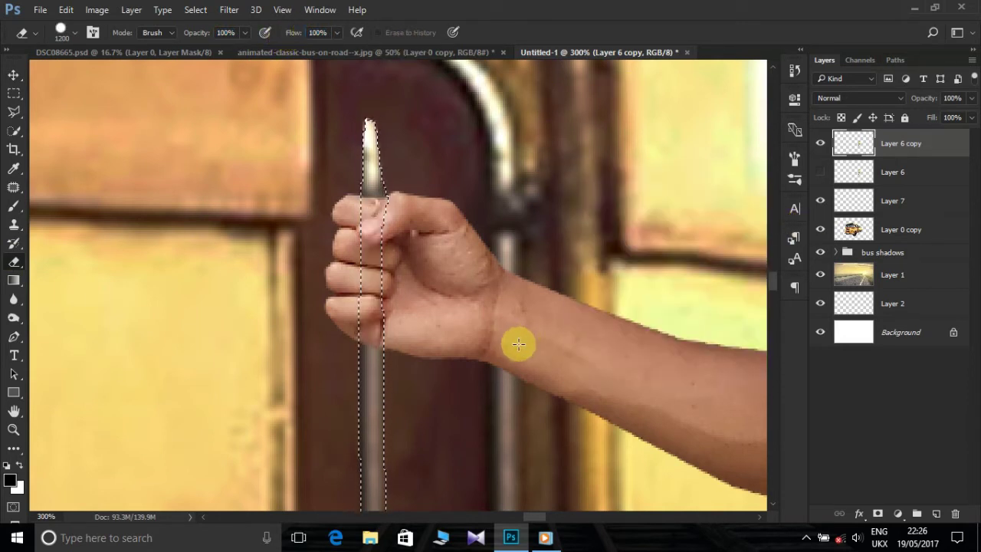
{"action": "key", "text": "bracketleft"}
{"action": "key", "text": "bracketleft"}
{"action": "key", "text": "bracketleft"}
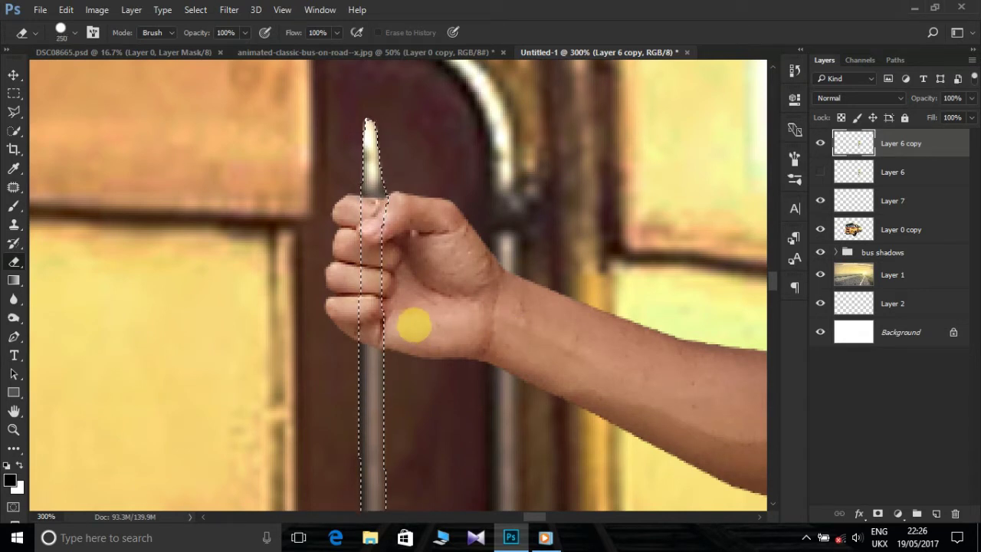
{"action": "key", "text": "bracketleft"}
{"action": "key", "text": "bracketleft"}
{"action": "key", "text": "bracketleft"}
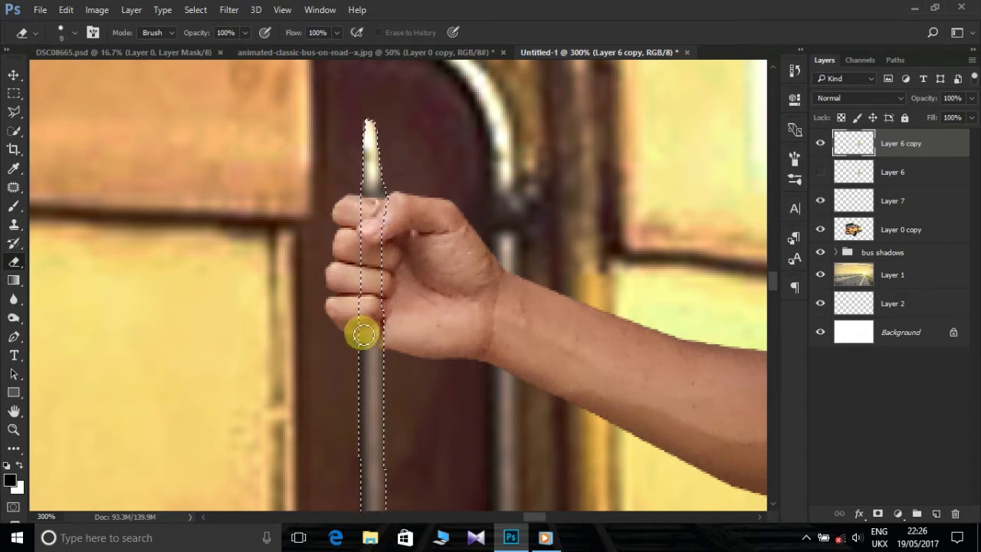
{"action": "mouse_move", "coordinate": [363, 334]}
{"action": "left_mouse_down"}
{"action": "mouse_move", "coordinate": [383, 328]}
{"action": "mouse_move", "coordinate": [361, 340]}
{"action": "mouse_move", "coordinate": [372, 350]}
{"action": "mouse_move", "coordinate": [422, 265]}
{"action": "mouse_move", "coordinate": [391, 177]}
{"action": "mouse_move", "coordinate": [364, 193]}
{"action": "left_mouse_up"}
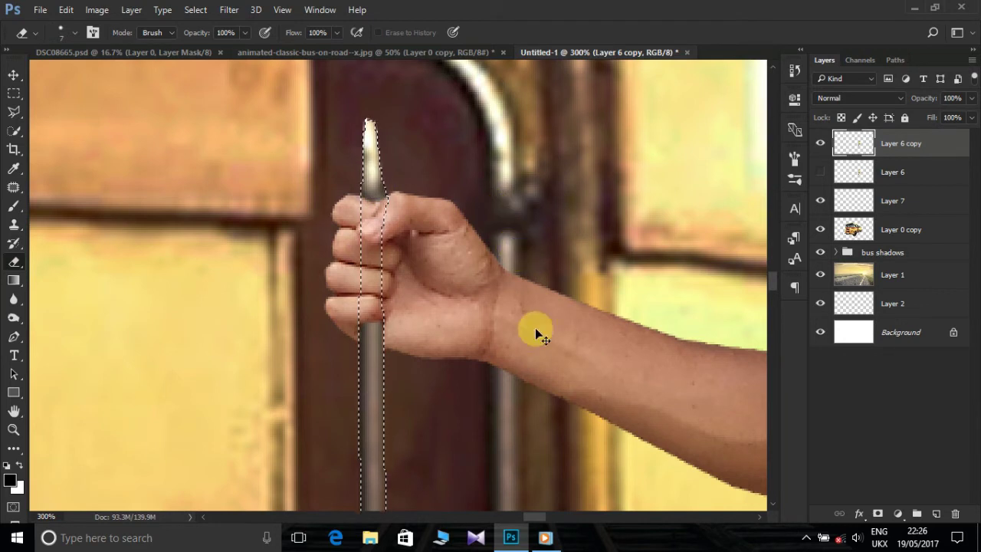
{"action": "key", "text": "ctrl+d"}
{"action": "key", "text": "ctrl+minus"}
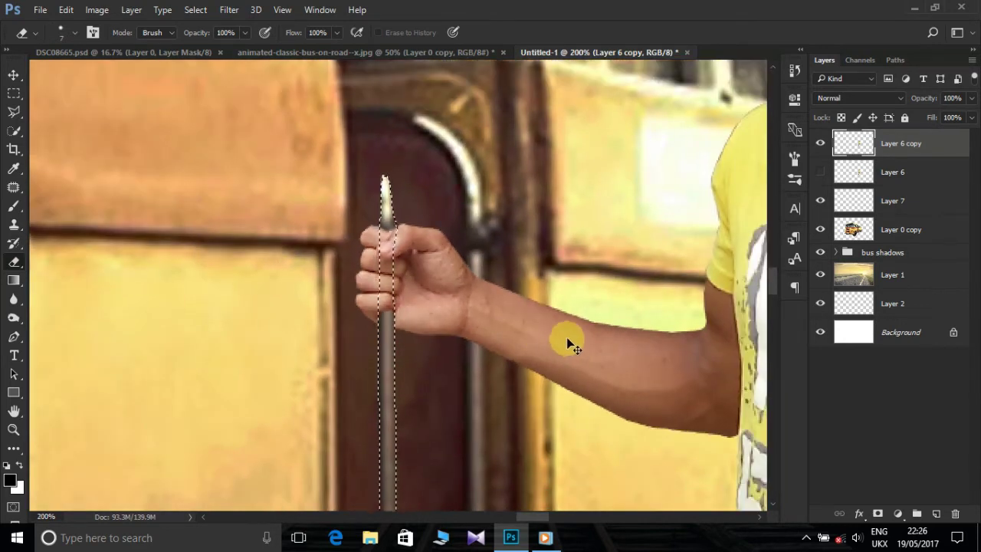
{"action": "left_click", "coordinate": [924, 193]}
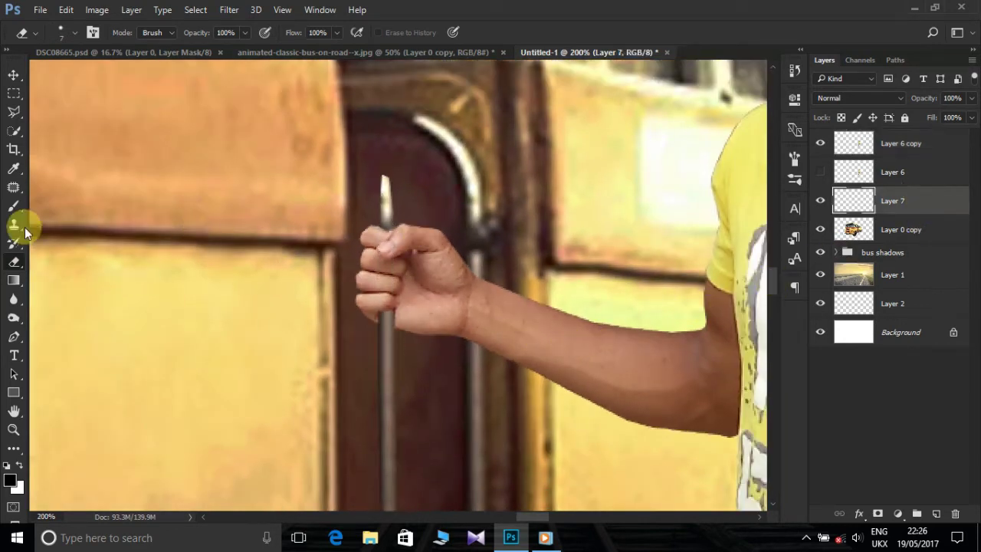
- Dodge the grab pole below the fist, then zoom back in on the hand and pole
{"action": "left_click", "coordinate": [14, 317]}
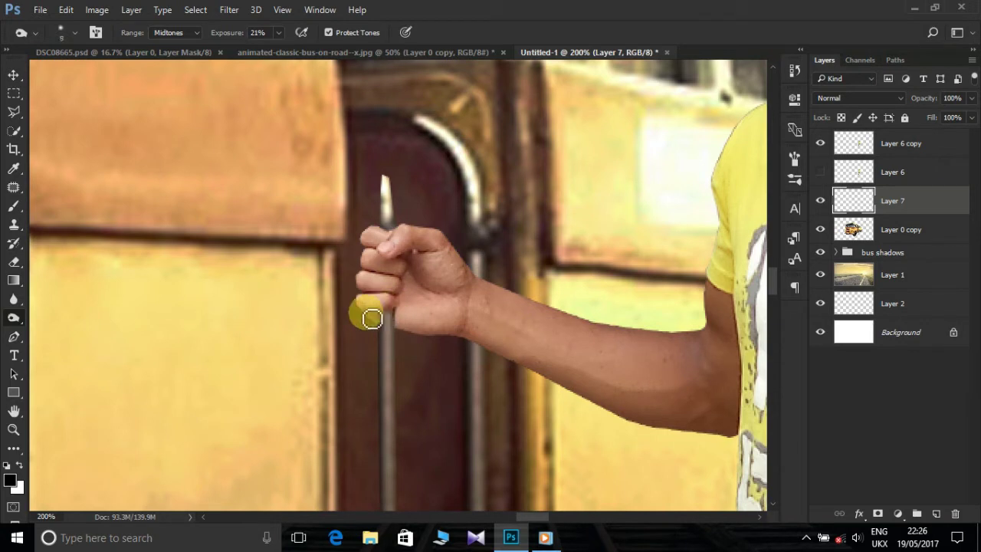
{"action": "left_click_drag", "start_coordinate": [390, 300], "coordinate": [389, 315]}
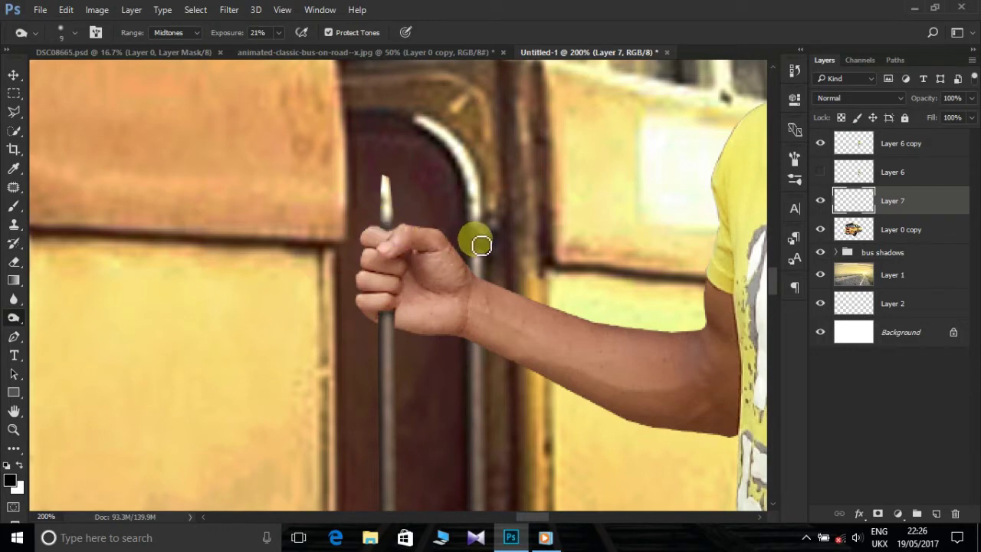
{"action": "key", "text": "ctrl+minus"}
{"action": "key", "text": "ctrl+minus"}
{"action": "key", "text": "ctrl+minus"}
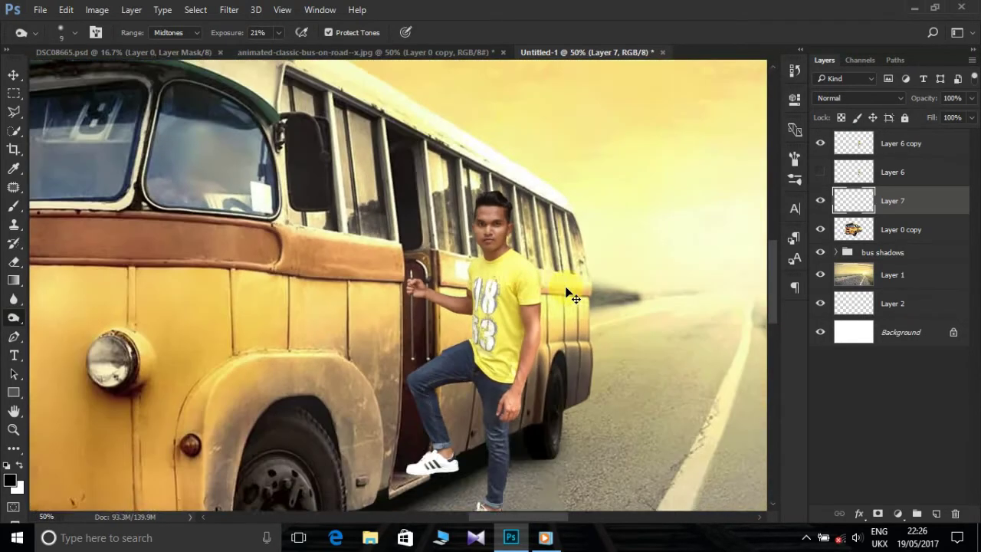
{"action": "key", "text": "ctrl+minus"}
{"action": "key", "text": "ctrl+minus"}
{"action": "key", "text": "ctrl+minus"}
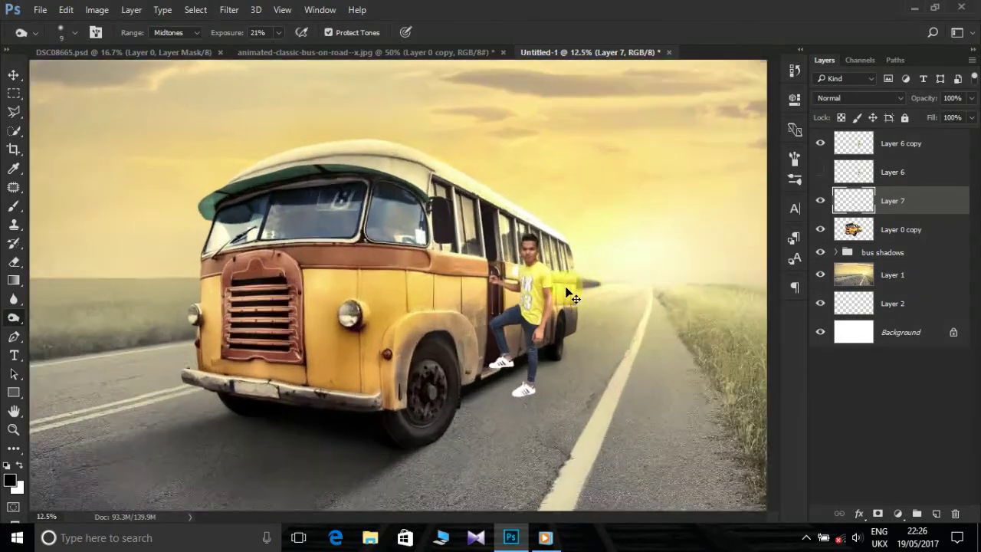
{"action": "key", "text": "ctrl+plus"}
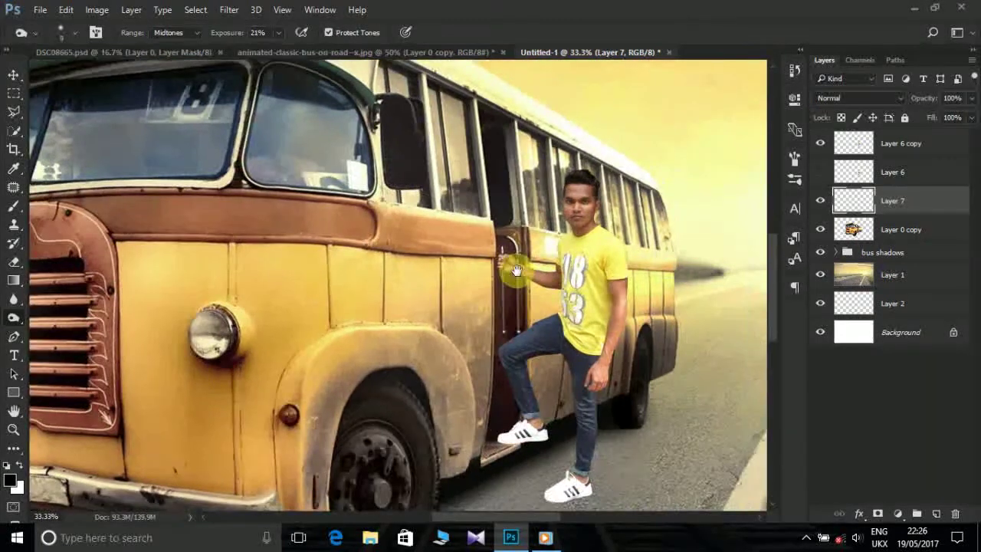
{"action": "key", "text": "ctrl+plus"}
{"action": "key", "text": "ctrl+plus"}
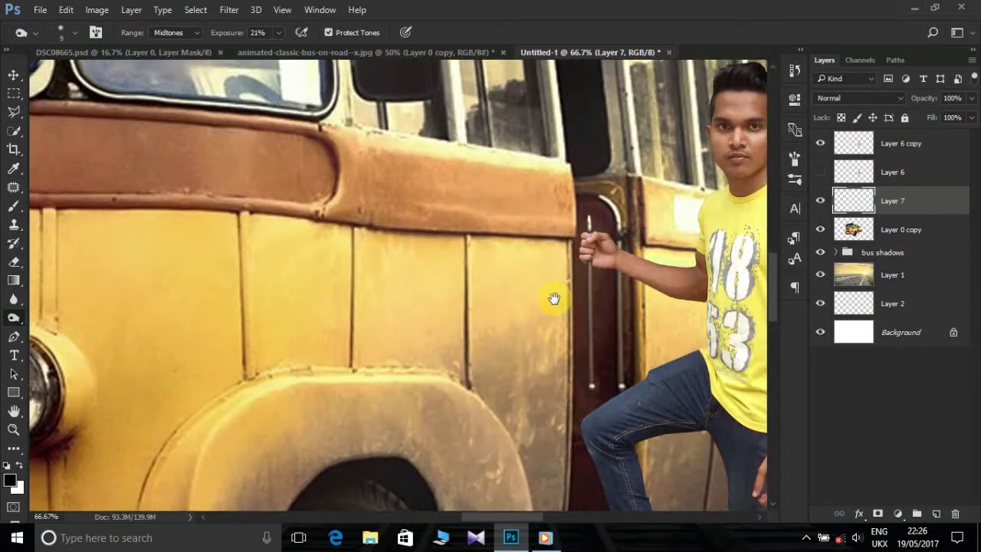
{"action": "left_click_drag", "start_coordinate": [554, 295], "coordinate": [406, 274]}
{"action": "key", "text": "ctrl+plus"}
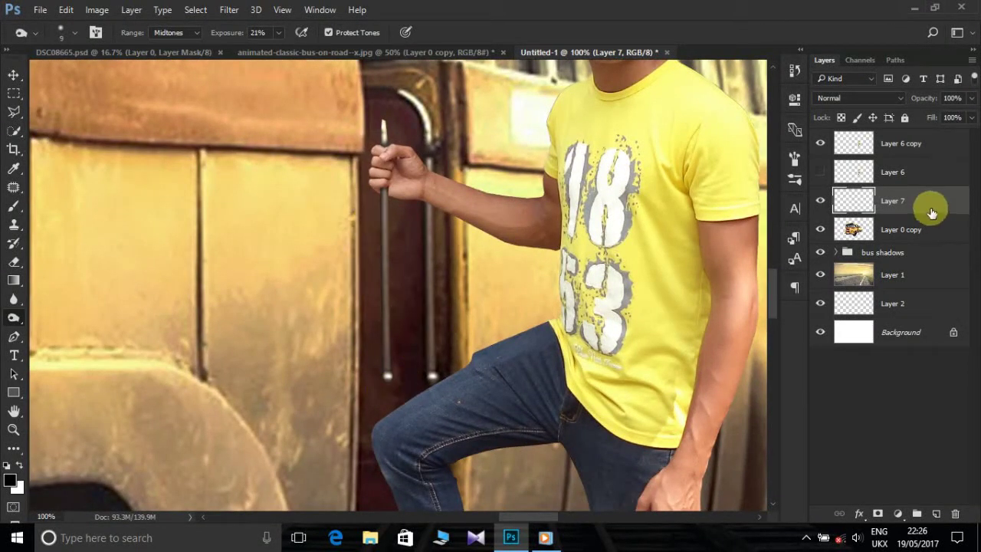
- Duplicate the grab-pole layer and give the copy a black (000000) Color Overlay
{"action": "key", "text": "ctrl+j"}
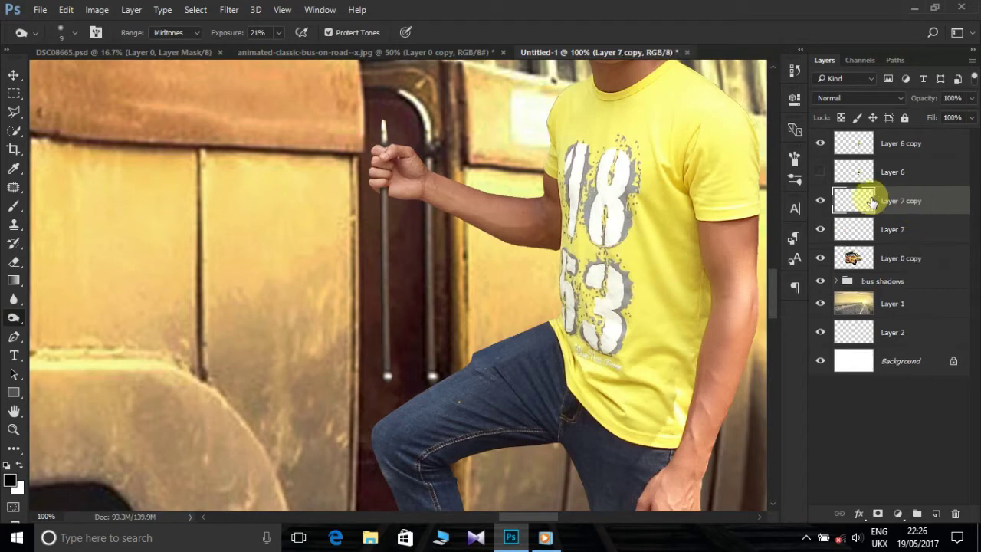
{"action": "right_click", "coordinate": [920, 200]}
{"action": "left_click", "coordinate": [635, 88]}
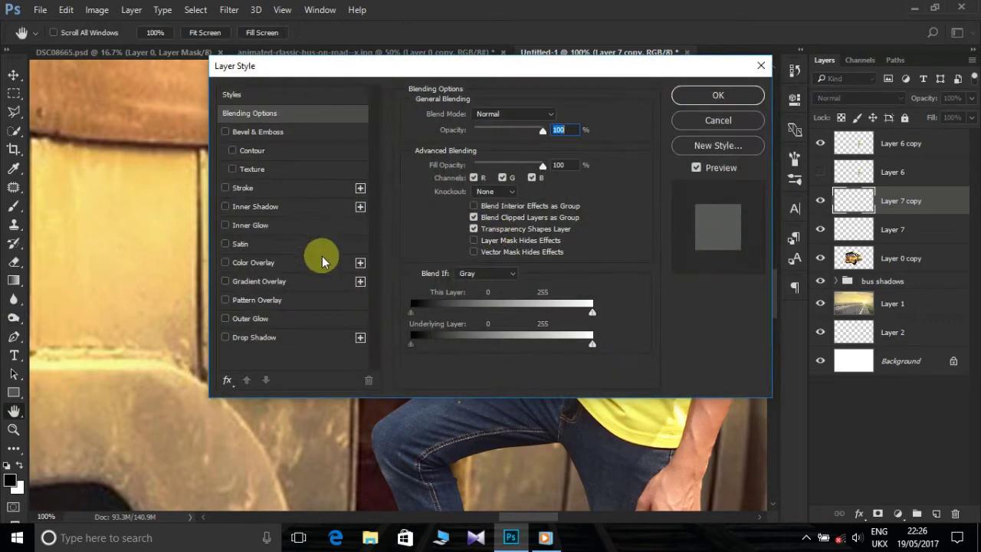
{"action": "left_click", "coordinate": [281, 261]}
{"action": "left_click", "coordinate": [563, 113]}
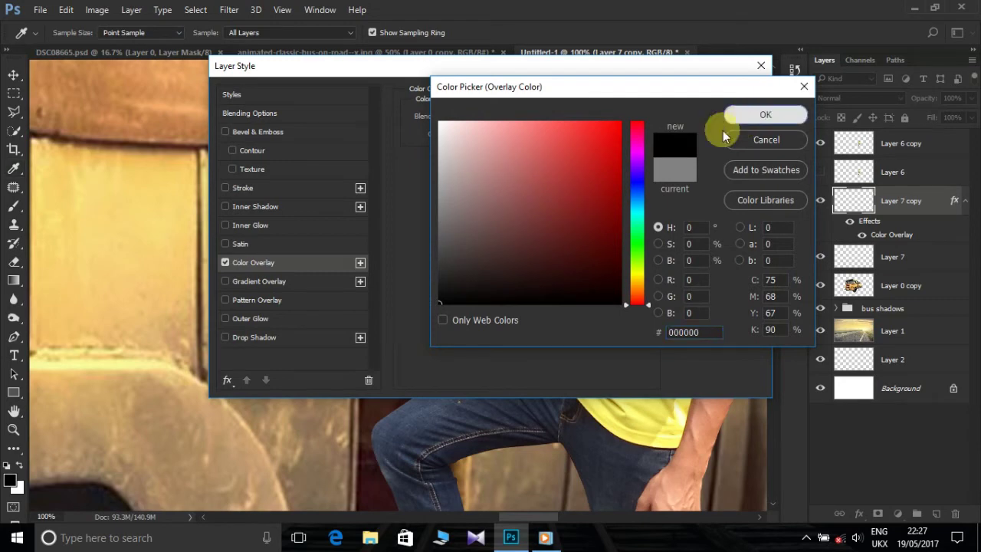
{"action": "left_click", "coordinate": [735, 117]}
{"action": "left_click", "coordinate": [747, 97]}
- Move the black Layer 7 copy beneath the original Layer 7
{"action": "key", "text": "o"}
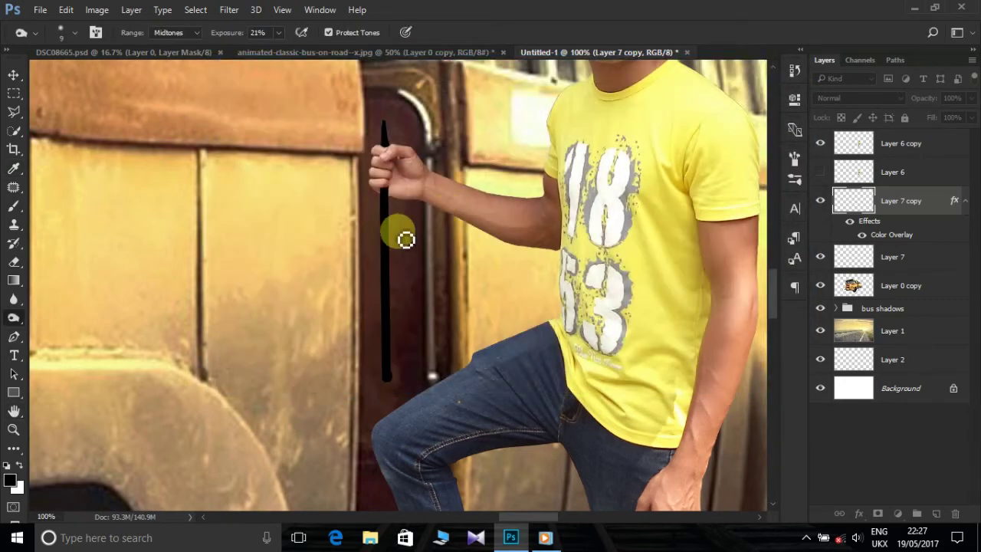
{"action": "left_click", "coordinate": [963, 204]}
{"action": "left_click_drag", "start_coordinate": [908, 201], "coordinate": [912, 231]}
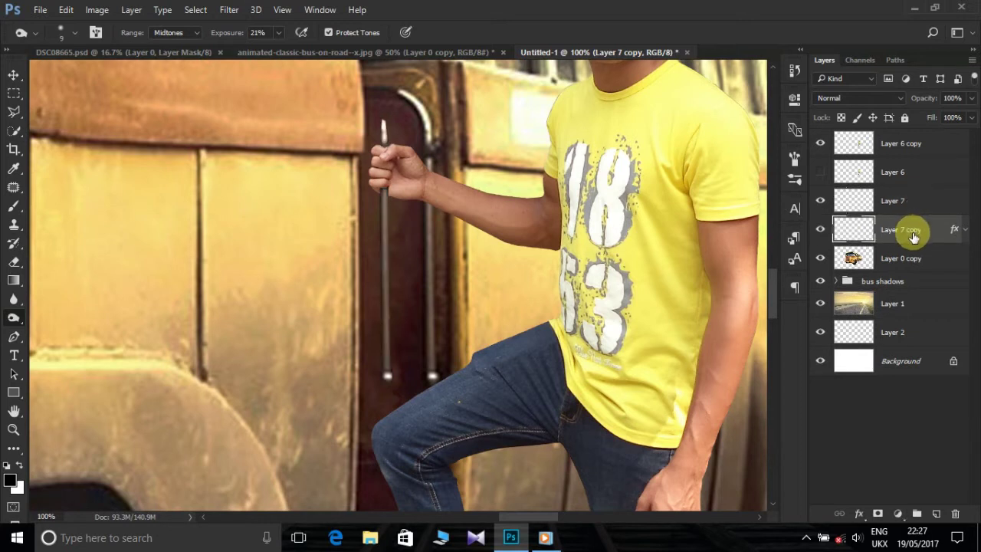
- Nudge the black pole copy three steps left so it edges the grab pole
{"action": "left_click", "coordinate": [14, 75]}
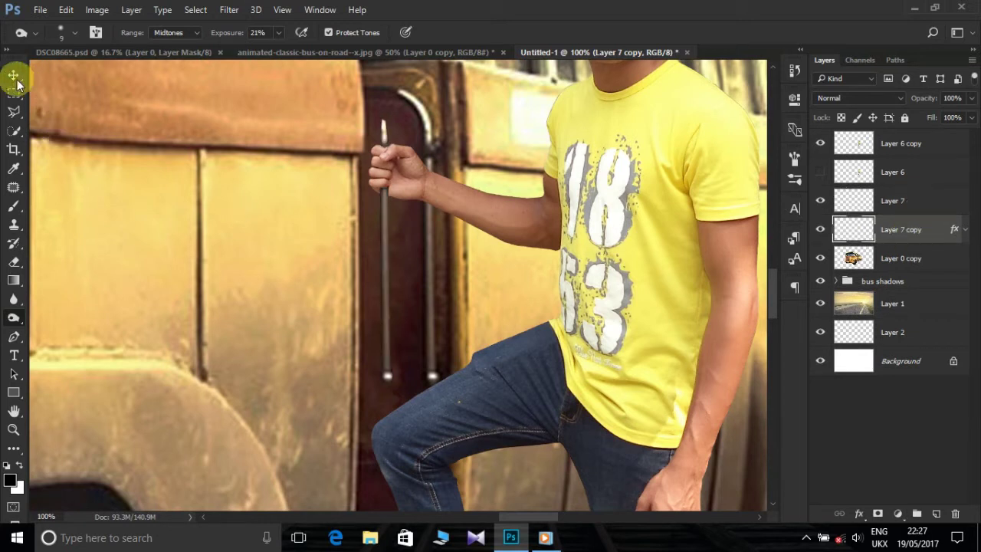
{"action": "key", "text": "Left"}
{"action": "key", "text": "Left"}
{"action": "key", "text": "Left"}
{"action": "key", "text": "Left"}
{"action": "key", "text": "Left"}
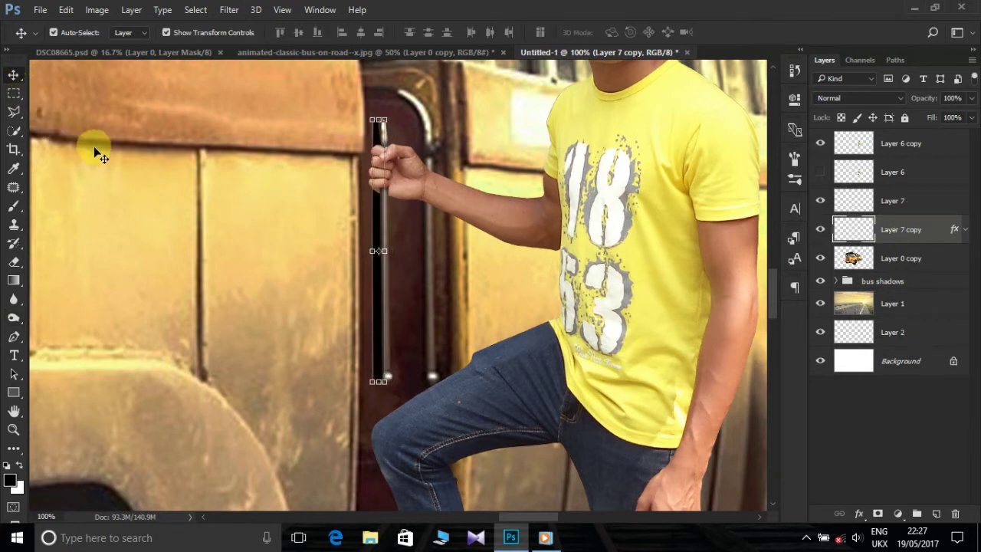
{"action": "key", "text": "Left"}
{"action": "key", "text": "Left"}
{"action": "key", "text": "Left"}
{"action": "key", "text": "Left"}
{"action": "key", "text": "Left"}
{"action": "key", "text": "Left"}
{"action": "key", "text": "Left"}
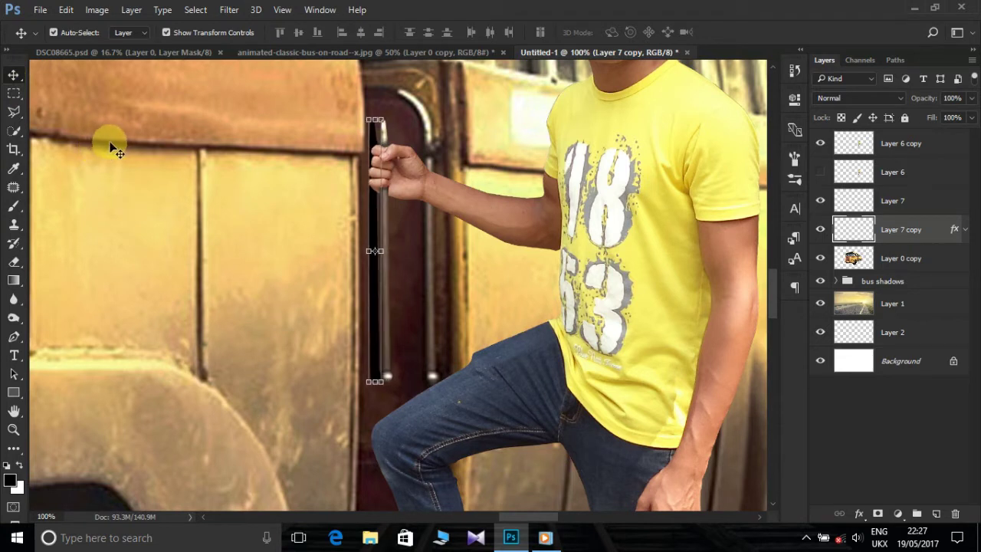
{"action": "key", "text": "Left"}
{"action": "key", "text": "Left"}
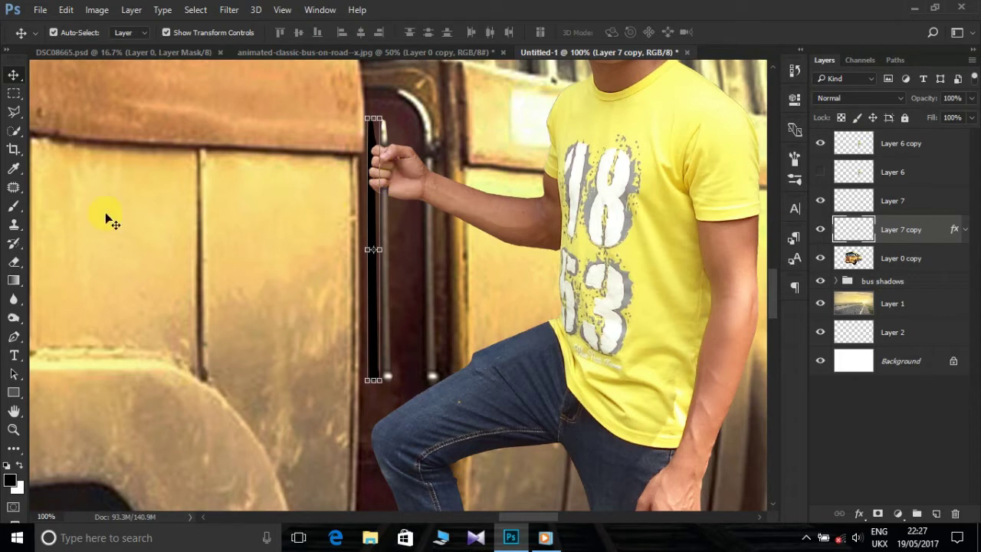
- Paint black with a small brush down the pole's left side on Layer 7 copy
{"action": "left_click", "coordinate": [14, 206]}
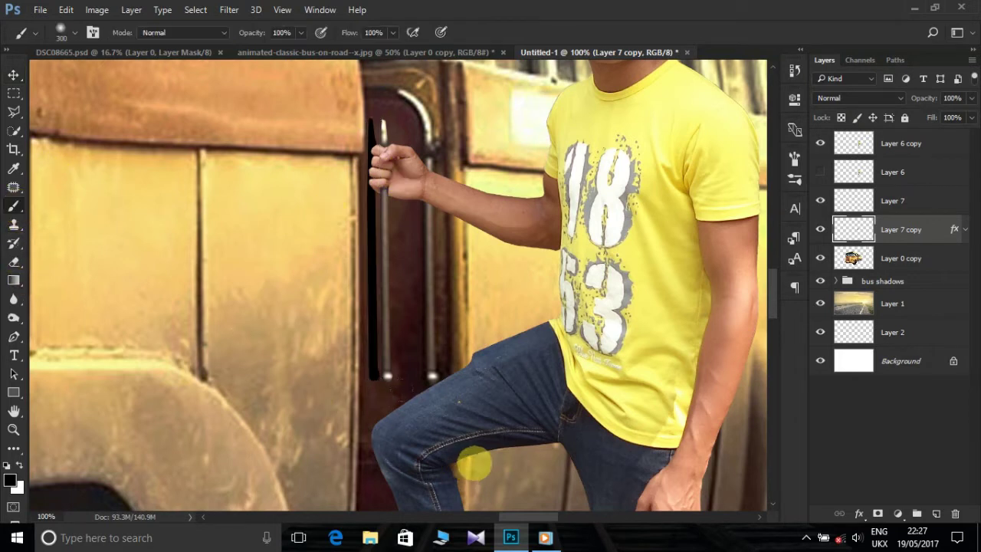
{"action": "key", "text": "bracketleft"}
{"action": "key", "text": "bracketleft"}
{"action": "key", "text": "bracketleft"}
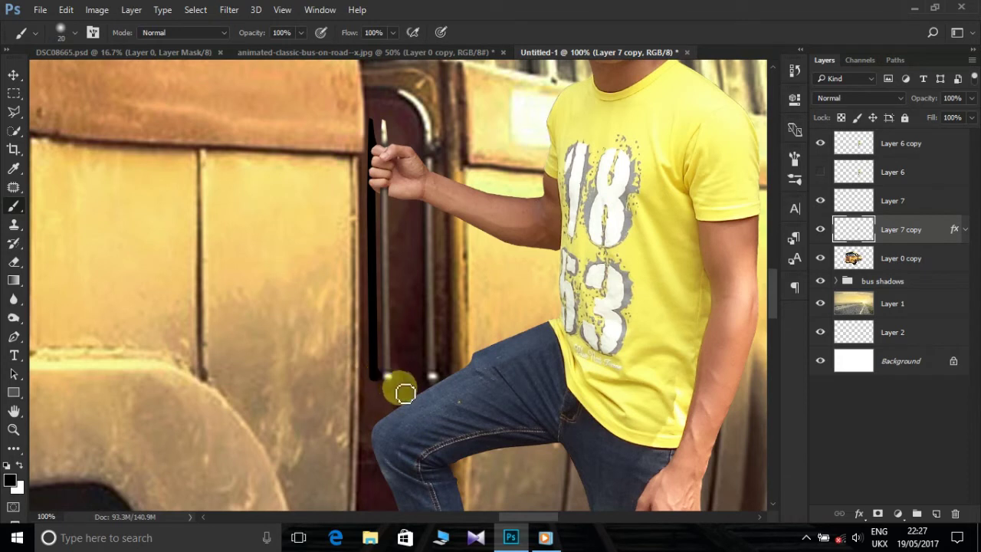
{"action": "key", "text": "bracketleft"}
{"action": "mouse_move", "coordinate": [392, 381]}
{"action": "left_mouse_down"}
{"action": "mouse_move", "coordinate": [393, 152]}
{"action": "mouse_move", "coordinate": [381, 125]}
{"action": "left_mouse_up"}
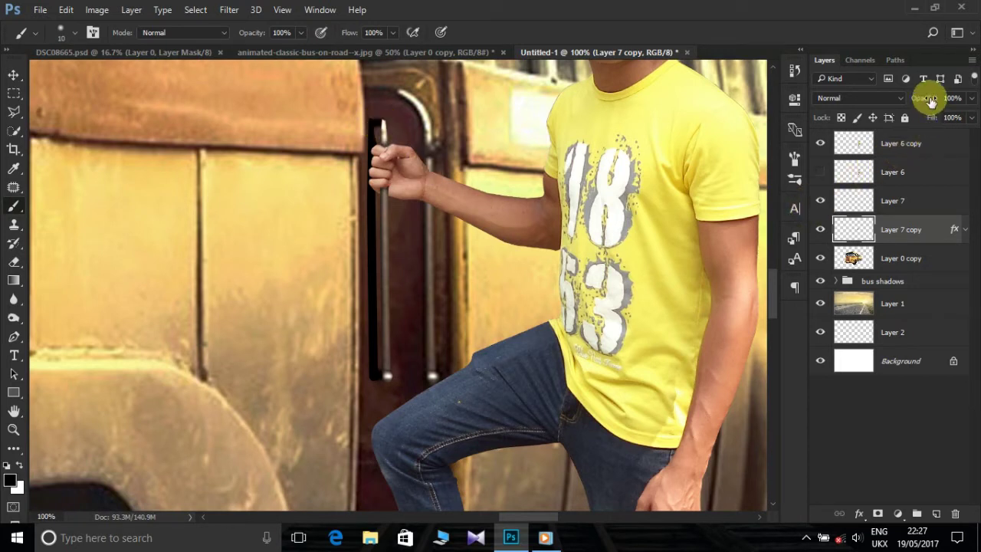
{"action": "left_click_drag", "start_coordinate": [917, 105], "coordinate": [957, 98]}
- Rasterize the layer style on Layer 7 copy and start lowering its opacity
{"action": "right_click", "coordinate": [928, 231]}
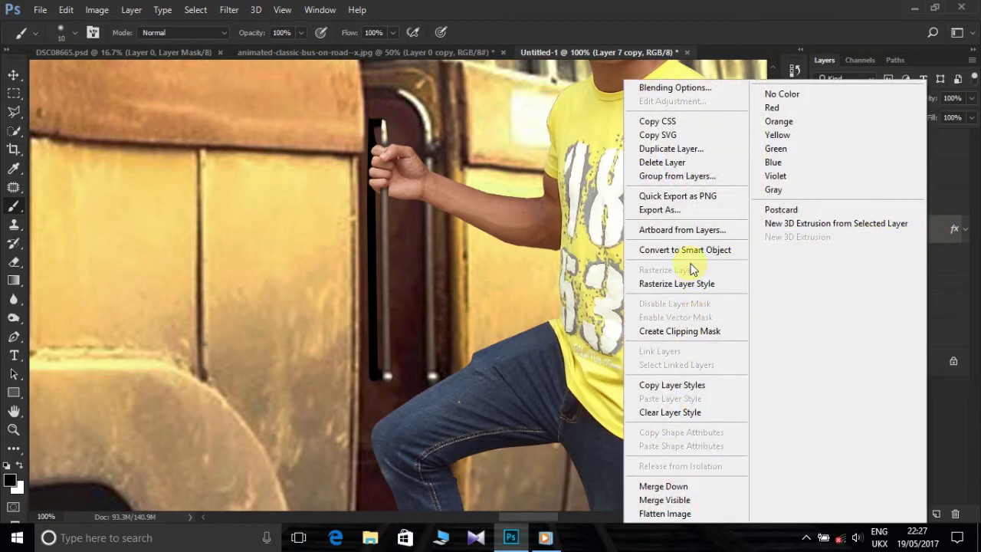
{"action": "left_click", "coordinate": [692, 284]}
{"action": "left_click_drag", "start_coordinate": [923, 101], "coordinate": [874, 110]}
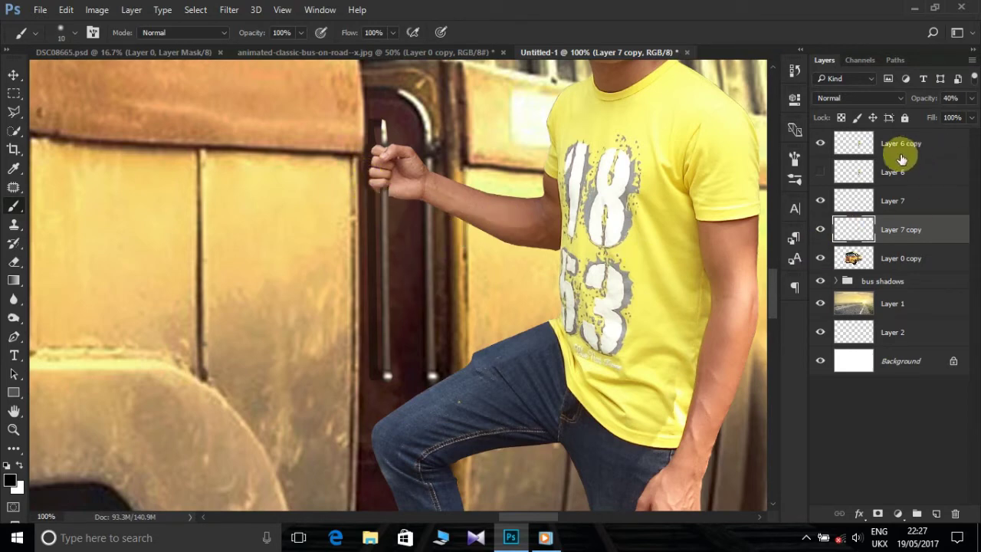
- Blur the pole shadow with a 2.4 px Gaussian Blur and set it to 45% opacity
{"action": "left_click", "coordinate": [229, 9]}
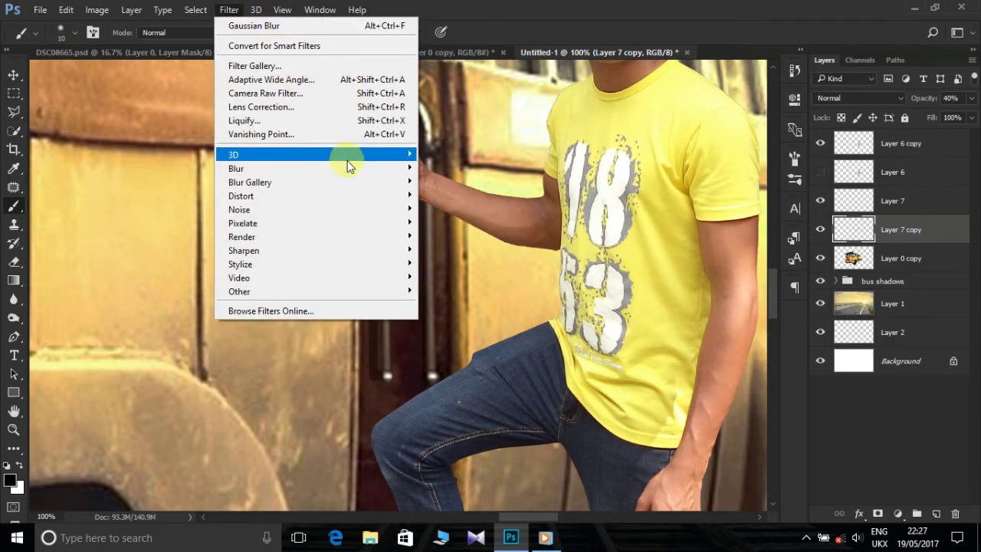
{"action": "left_click", "coordinate": [459, 221]}
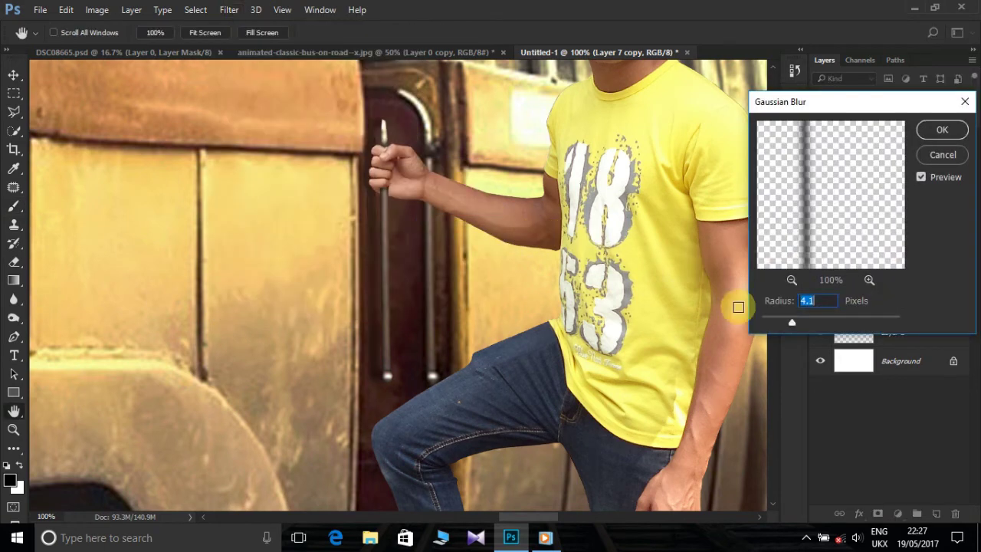
{"action": "mouse_move", "coordinate": [746, 324]}
{"action": "left_mouse_down"}
{"action": "mouse_move", "coordinate": [781, 318]}
{"action": "mouse_move", "coordinate": [772, 318]}
{"action": "left_mouse_up"}
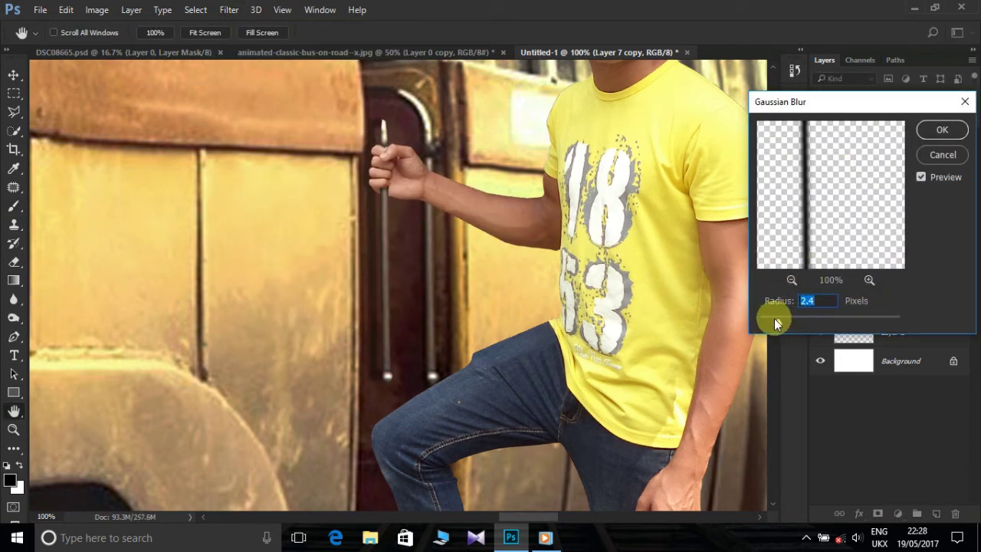
{"action": "left_click", "coordinate": [926, 131]}
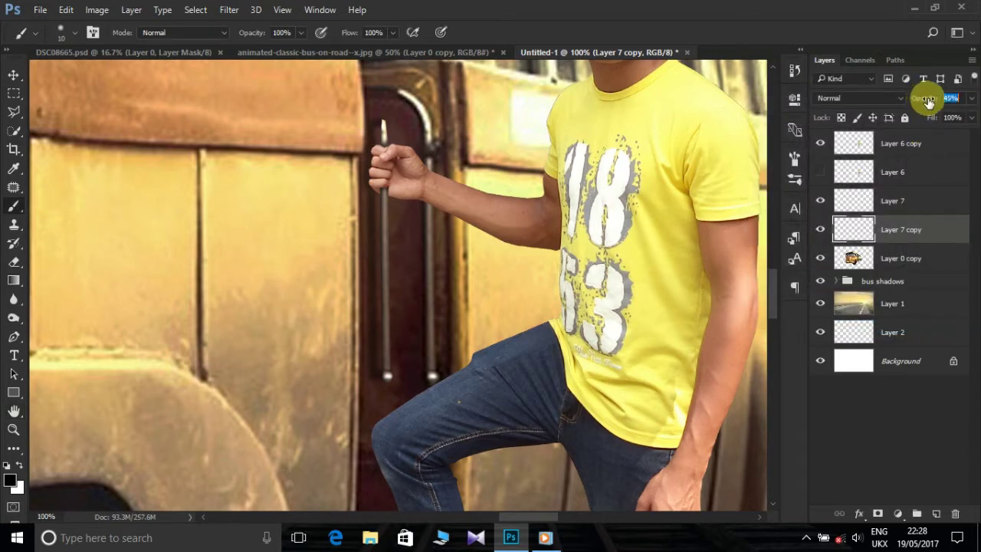
{"action": "key", "text": "Return"}
{"action": "key", "text": "ctrl+minus"}
{"action": "key", "text": "ctrl+minus"}
{"action": "key", "text": "ctrl+minus"}
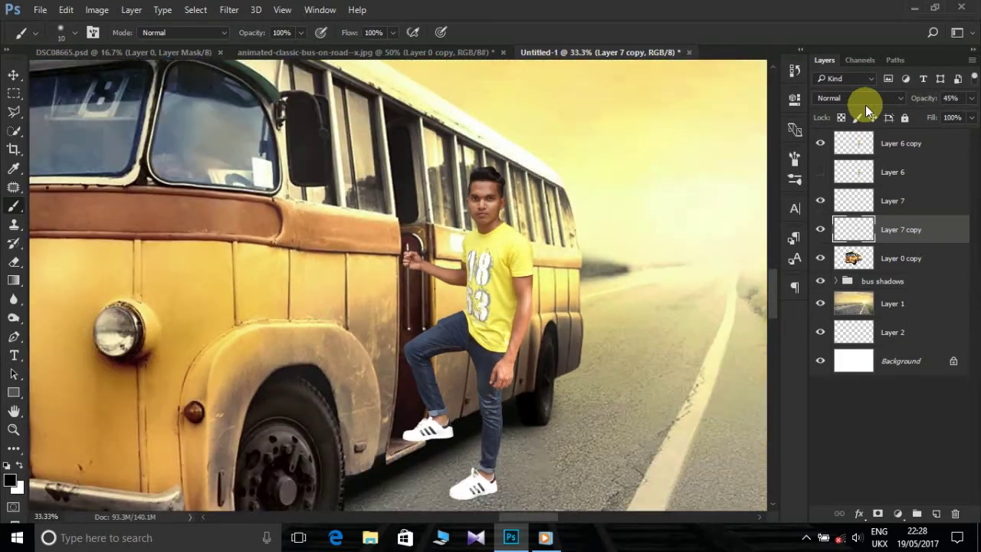
{"action": "key", "text": "ctrl+minus"}
{"action": "key", "text": "ctrl+minus"}
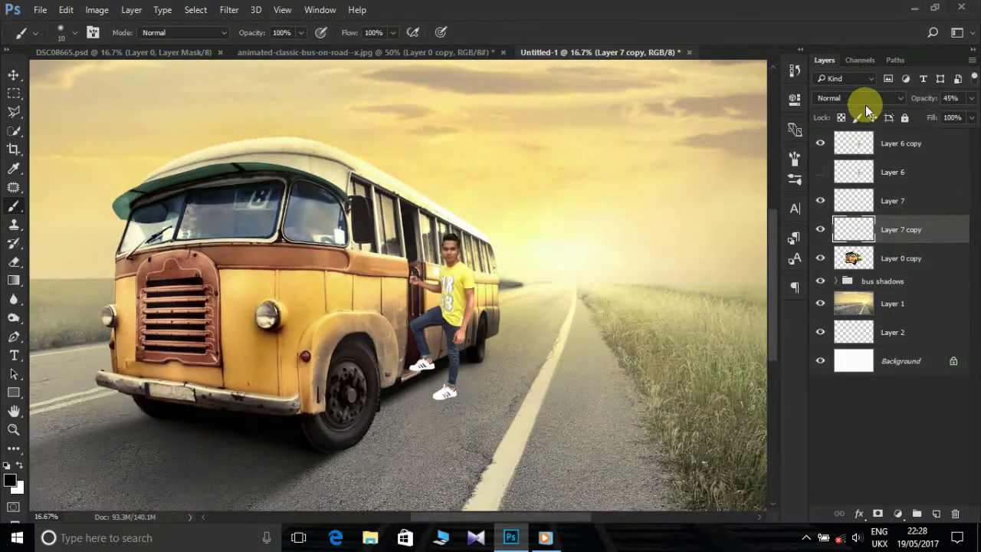
{"action": "key", "text": "ctrl+minus"}
- Select Layer 6 copy and frame the man and bus in the view
{"action": "key", "text": "ctrl+plus"}
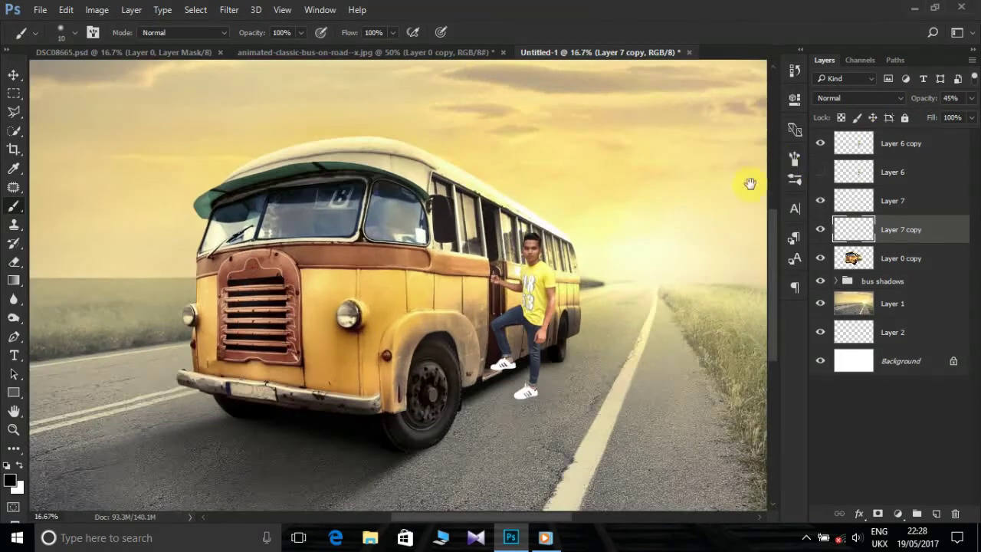
{"action": "left_click_drag", "start_coordinate": [750, 184], "coordinate": [555, 241]}
{"action": "left_click", "coordinate": [943, 148]}
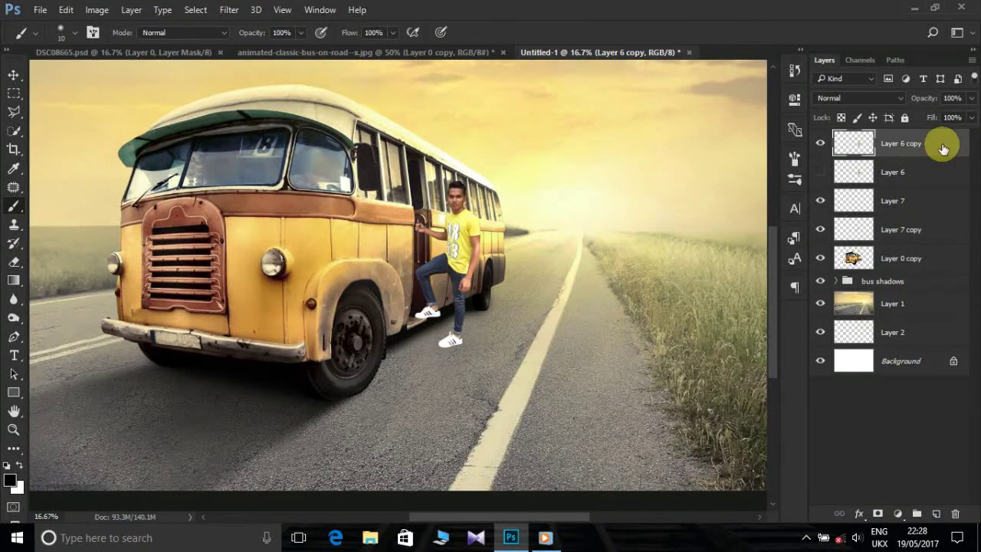
{"action": "key", "text": "ctrl+plus"}
{"action": "key", "text": "ctrl+plus"}
{"action": "key", "text": "ctrl+plus"}
{"action": "key", "text": "ctrl+plus"}
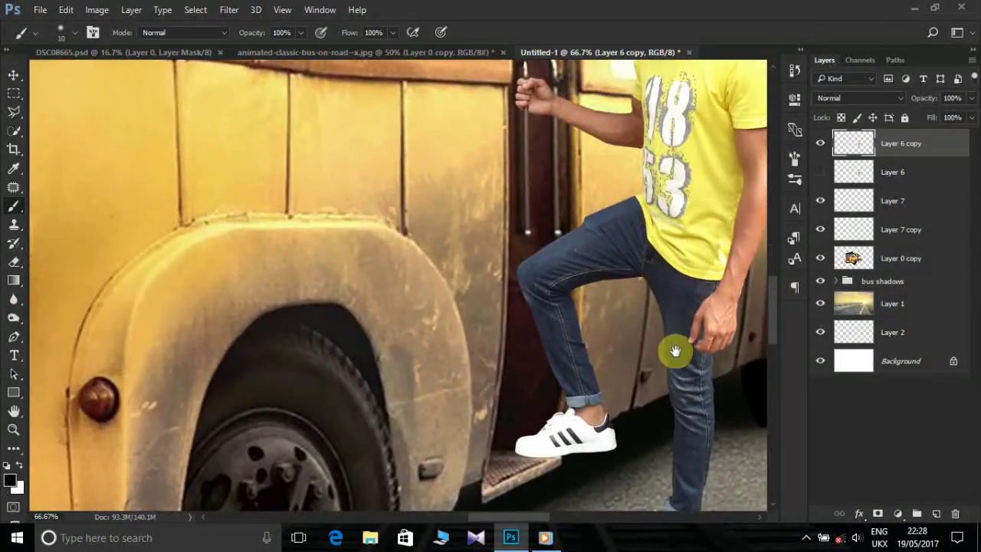
{"action": "key", "text": "ctrl+minus"}
{"action": "left_click_drag", "start_coordinate": [528, 344], "coordinate": [496, 438]}
{"action": "scroll", "coordinate": [497, 438], "scroll_direction": "up", "scroll_amount": 2}
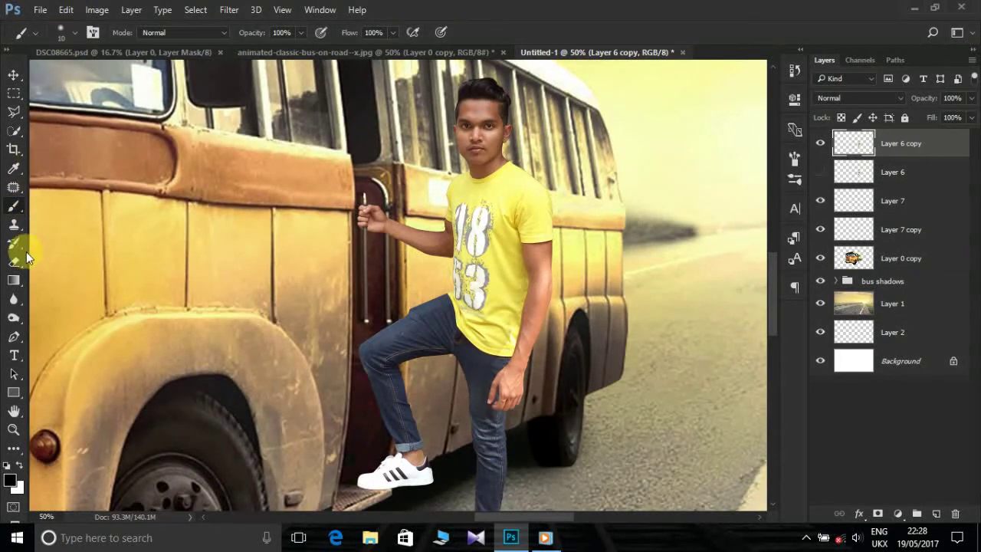
- Choose the Burn tool at Midtones, 21% exposure, and set a small brush size
{"action": "right_click", "coordinate": [13, 316]}
{"action": "left_click", "coordinate": [61, 320]}
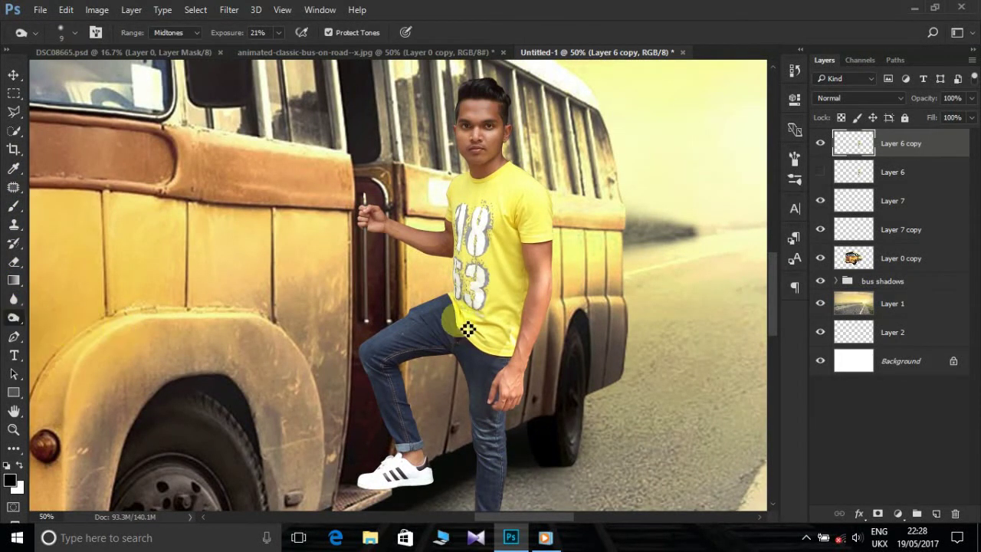
{"action": "key", "text": "bracketright"}
{"action": "left_click_drag", "start_coordinate": [485, 363], "coordinate": [455, 263]}
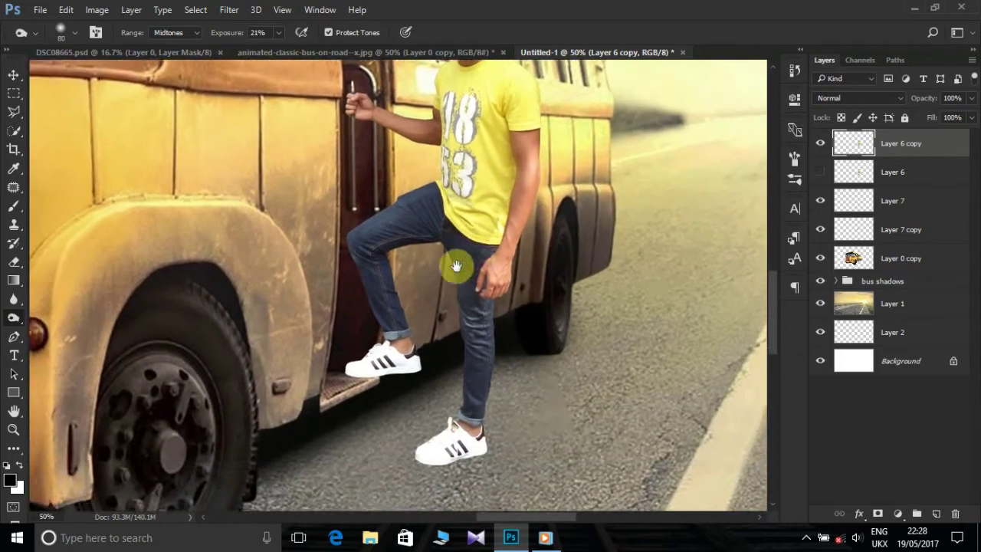
{"action": "key", "text": "bracketright"}
{"action": "key", "text": "bracketright"}
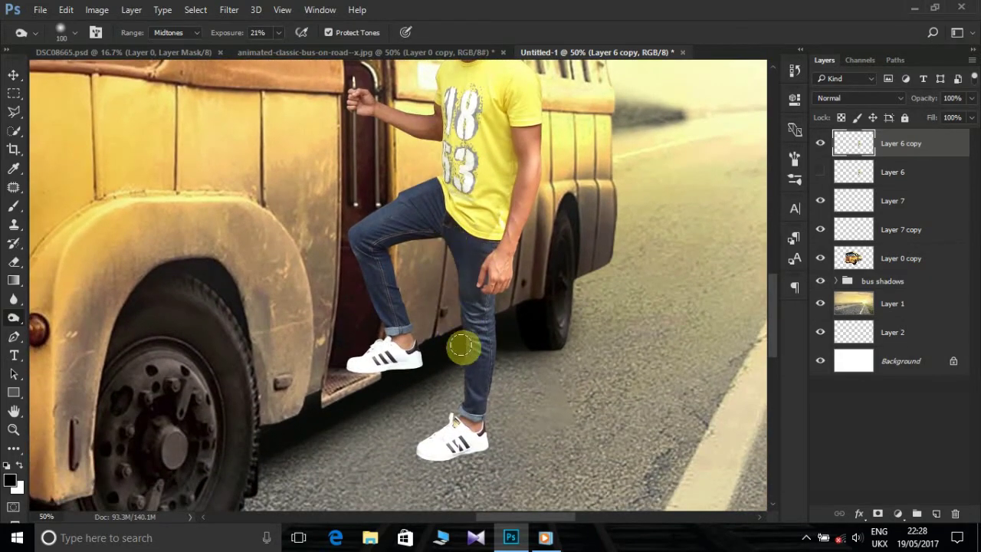
{"action": "key", "text": "bracketleft"}
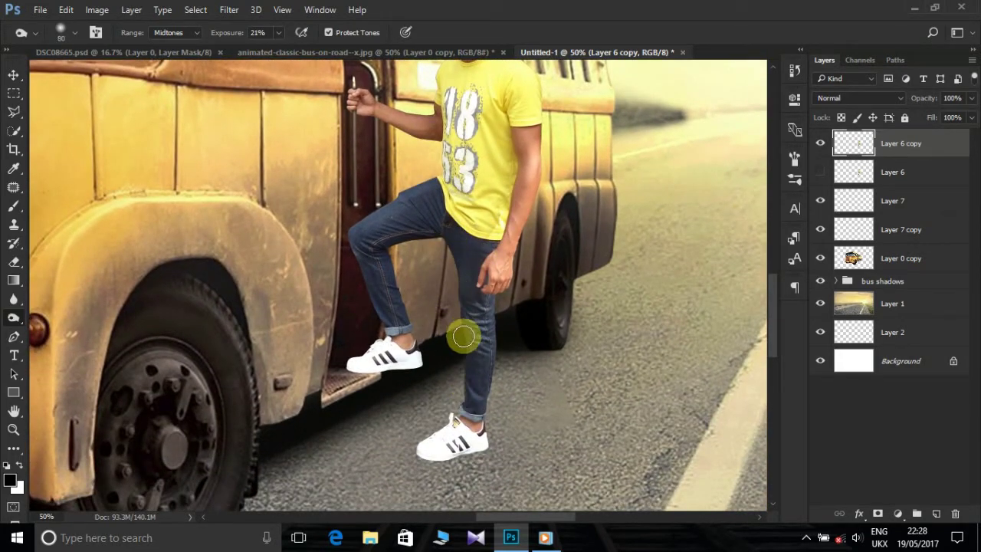
{"action": "key", "text": "bracketleft"}
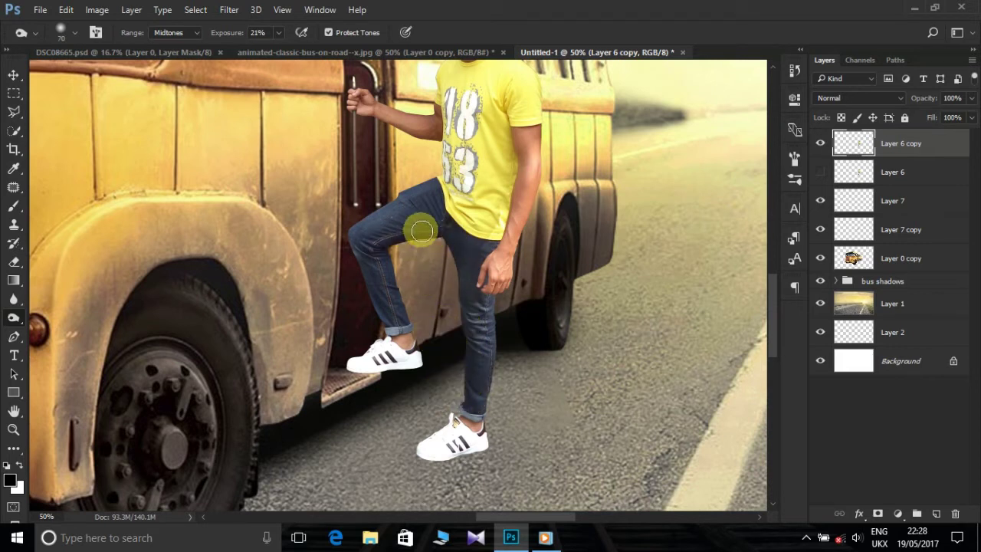
{"action": "key", "text": "bracketleft"}
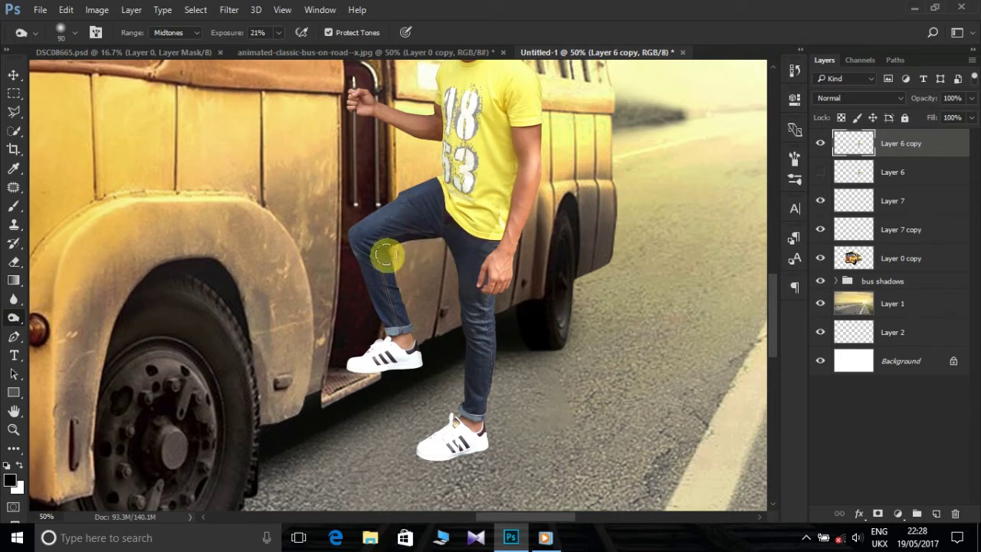
- Burn the jeans, shin, knee and upper thigh to darken them
{"action": "mouse_move", "coordinate": [386, 256]}
{"action": "left_mouse_down"}
{"action": "mouse_move", "coordinate": [390, 286]}
{"action": "mouse_move", "coordinate": [357, 262]}
{"action": "mouse_move", "coordinate": [385, 307]}
{"action": "left_mouse_up"}
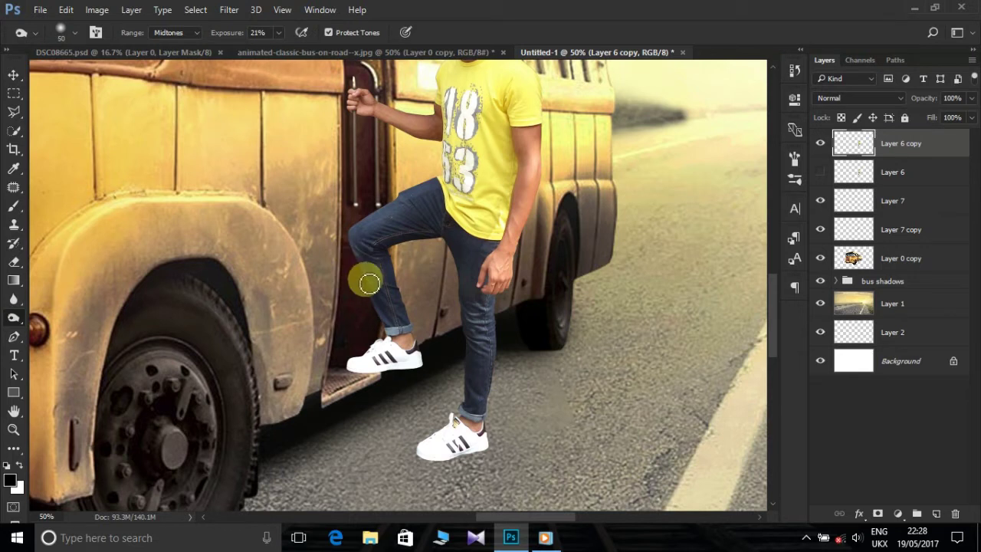
{"action": "mouse_move", "coordinate": [396, 322]}
{"action": "left_mouse_down"}
{"action": "mouse_move", "coordinate": [351, 244]}
{"action": "mouse_move", "coordinate": [401, 368]}
{"action": "left_mouse_up"}
{"action": "left_click", "coordinate": [373, 252]}
{"action": "mouse_move", "coordinate": [363, 221]}
{"action": "left_mouse_down"}
{"action": "mouse_move", "coordinate": [350, 220]}
{"action": "mouse_move", "coordinate": [393, 201]}
{"action": "mouse_move", "coordinate": [330, 245]}
{"action": "mouse_move", "coordinate": [366, 212]}
{"action": "left_mouse_up"}
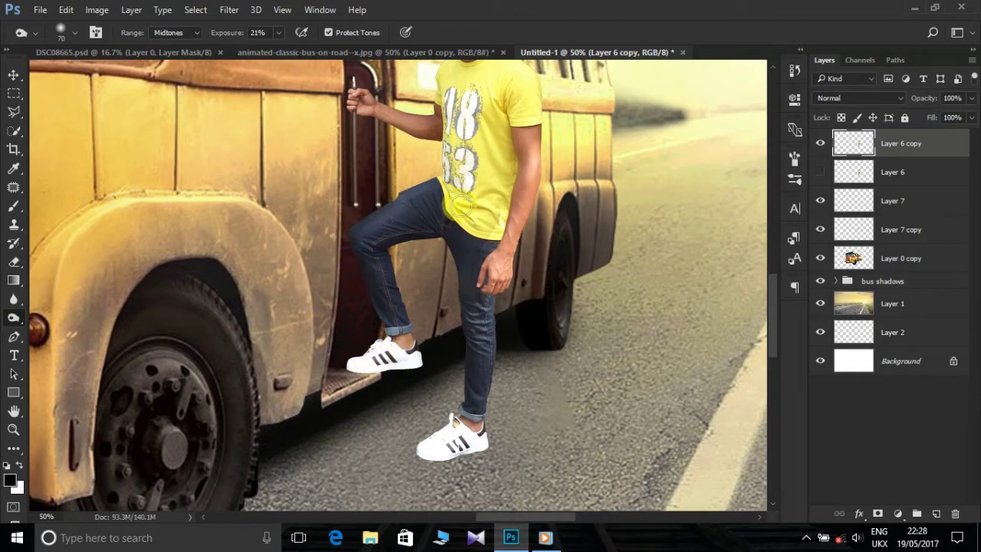
- Burn from the chest toward the gripping hand and along the forearm edge
{"action": "scroll", "coordinate": [464, 260], "scroll_direction": "up", "scroll_amount": 2}
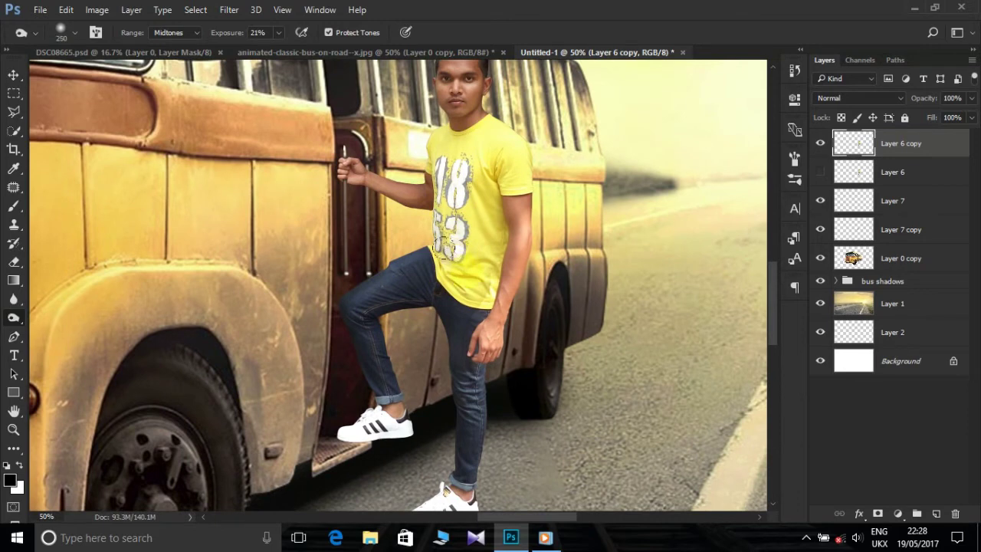
{"action": "mouse_move", "coordinate": [433, 137]}
{"action": "left_mouse_down"}
{"action": "mouse_move", "coordinate": [399, 275]}
{"action": "mouse_move", "coordinate": [379, 243]}
{"action": "left_mouse_up"}
{"action": "key", "text": "bracketleft"}
{"action": "key", "text": "bracketleft"}
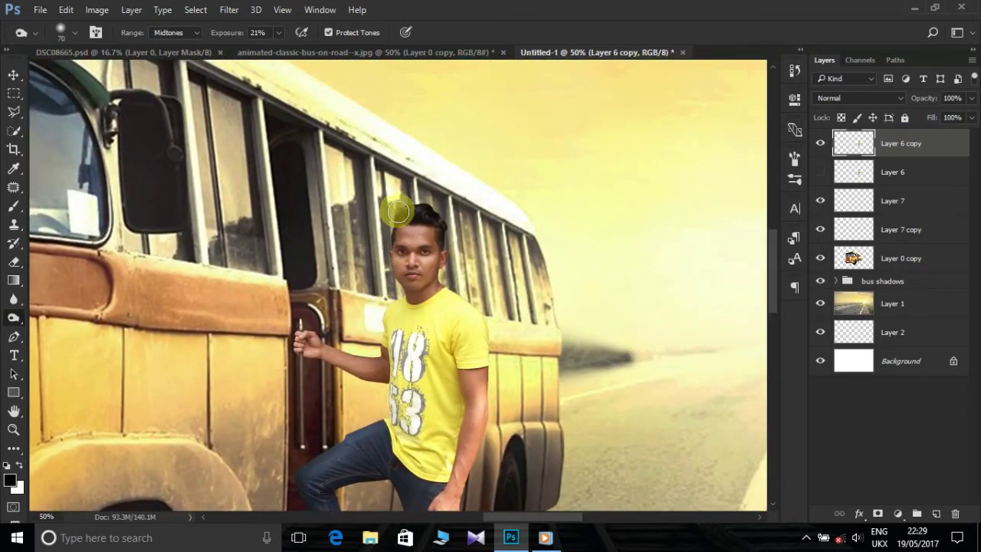
{"action": "scroll", "coordinate": [401, 214], "scroll_direction": "down", "scroll_amount": 3}
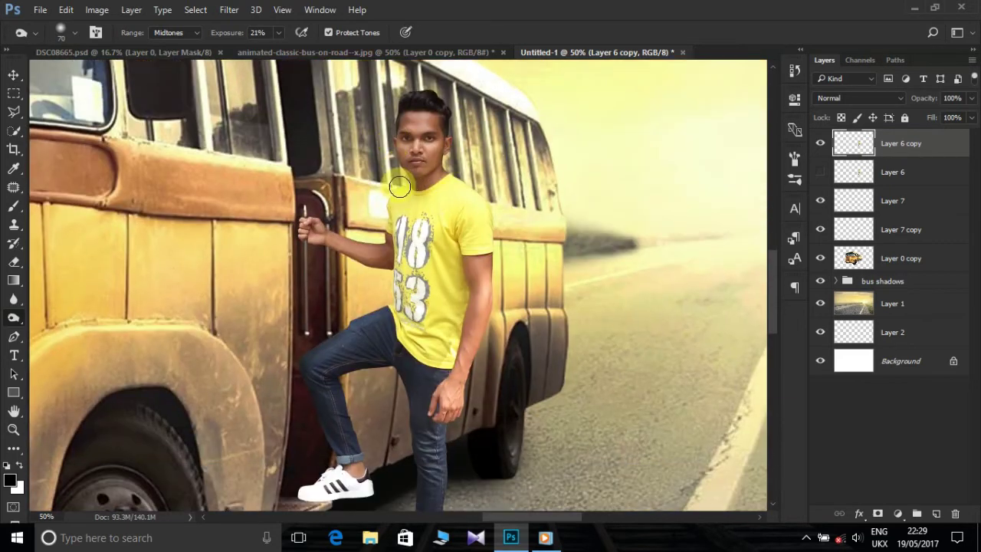
{"action": "left_click_drag", "start_coordinate": [389, 271], "coordinate": [320, 240]}
{"action": "key", "text": "bracketleft"}
{"action": "key", "text": "bracketleft"}
{"action": "key", "text": "bracketleft"}
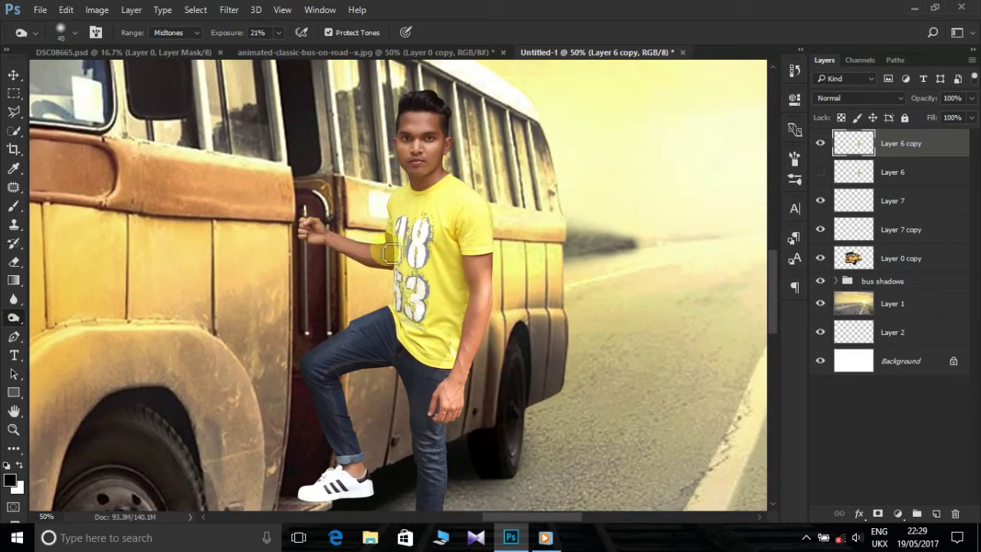
{"action": "mouse_move", "coordinate": [494, 307]}
{"action": "left_mouse_down"}
{"action": "mouse_move", "coordinate": [466, 269]}
{"action": "mouse_move", "coordinate": [457, 358]}
{"action": "left_mouse_up"}
- Burn the lower leg and shoe area with a resized brush
{"action": "scroll", "coordinate": [458, 358], "scroll_direction": "down", "scroll_amount": 3}
{"action": "key", "text": "bracketleft"}
{"action": "key", "text": "bracketleft"}
{"action": "key", "text": "bracketleft"}
{"action": "left_click_drag", "start_coordinate": [434, 300], "coordinate": [454, 319]}
{"action": "key", "text": "bracketleft"}
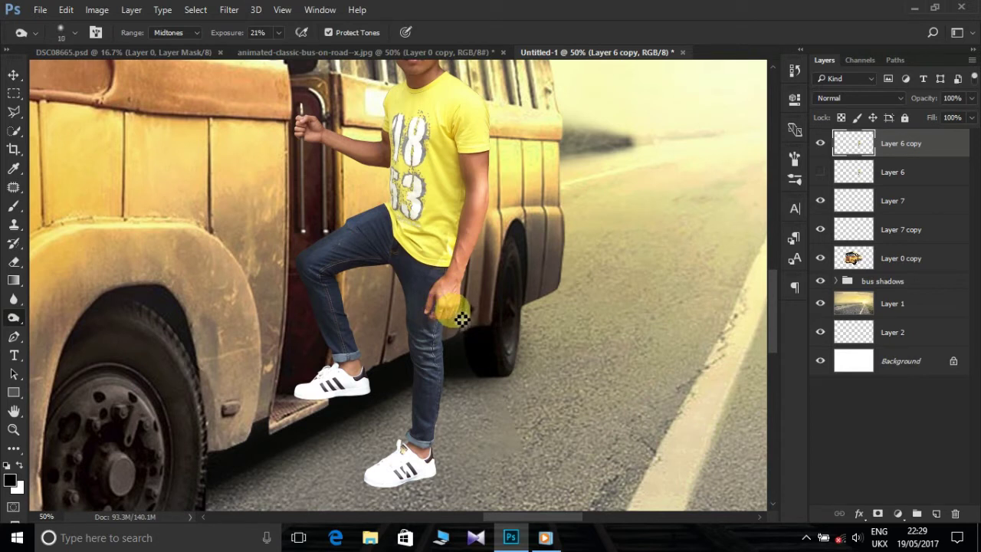
{"action": "key", "text": "bracketright"}
{"action": "key", "text": "bracketright"}
{"action": "key", "text": "bracketright"}
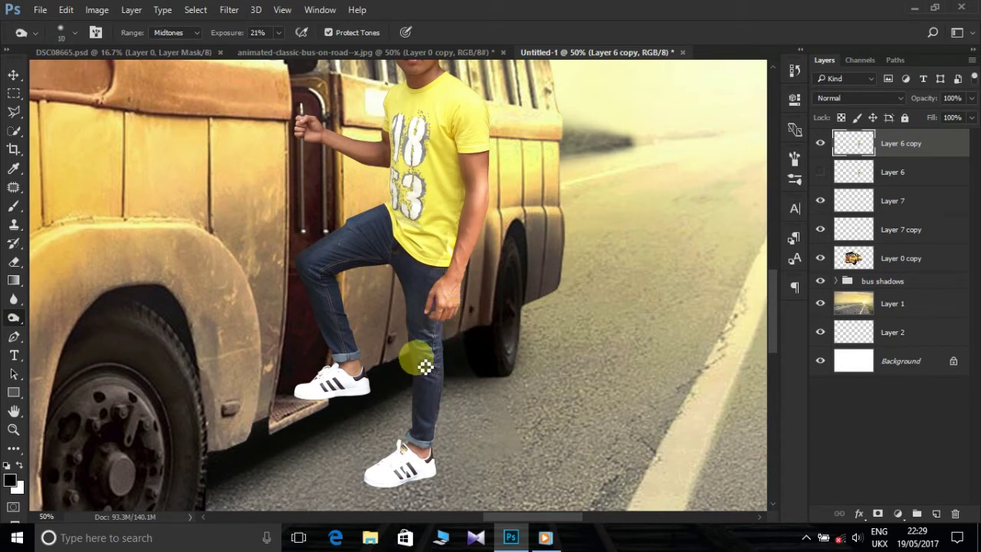
{"action": "mouse_move", "coordinate": [410, 427]}
{"action": "left_mouse_down"}
{"action": "mouse_move", "coordinate": [383, 464]}
{"action": "mouse_move", "coordinate": [393, 464]}
{"action": "left_mouse_up"}
{"action": "key", "text": "bracketleft"}
{"action": "key", "text": "bracketleft"}
{"action": "key", "text": "ctrl+plus"}
{"action": "left_click_drag", "start_coordinate": [383, 427], "coordinate": [314, 486]}
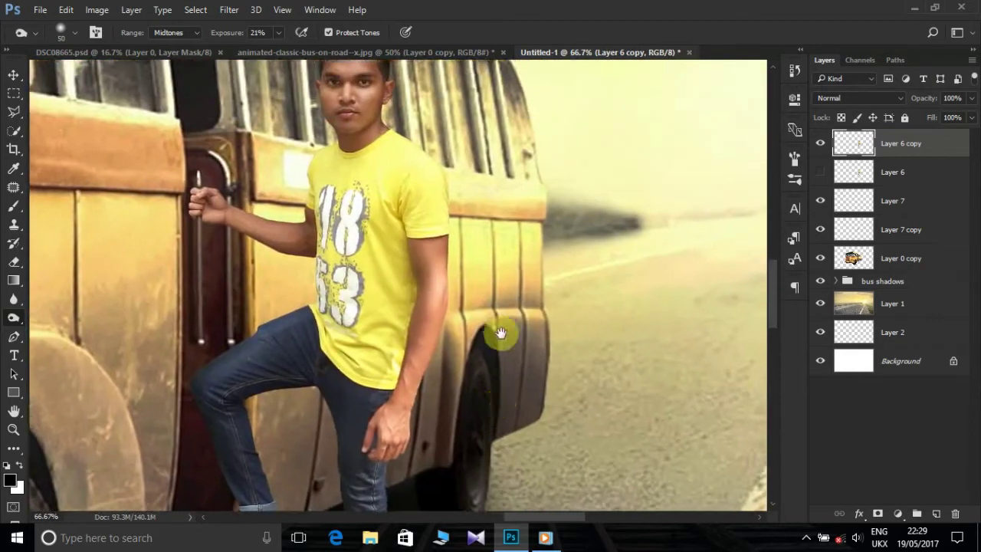
{"action": "scroll", "coordinate": [48, 225], "scroll_direction": "up", "scroll_amount": 3}
- Dodge the man's forehead, temple, cheek and ear at Midtones, 15% exposure
{"action": "right_click", "coordinate": [14, 317]}
{"action": "left_click", "coordinate": [77, 313]}
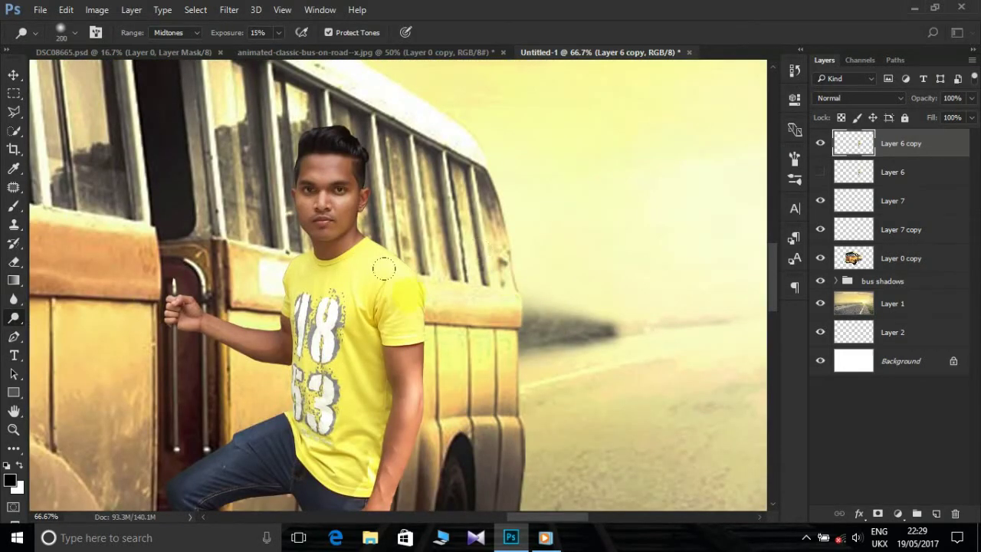
{"action": "mouse_move", "coordinate": [345, 178]}
{"action": "left_mouse_down"}
{"action": "mouse_move", "coordinate": [335, 154]}
{"action": "mouse_move", "coordinate": [344, 153]}
{"action": "mouse_move", "coordinate": [333, 158]}
{"action": "mouse_move", "coordinate": [325, 193]}
{"action": "left_mouse_up"}
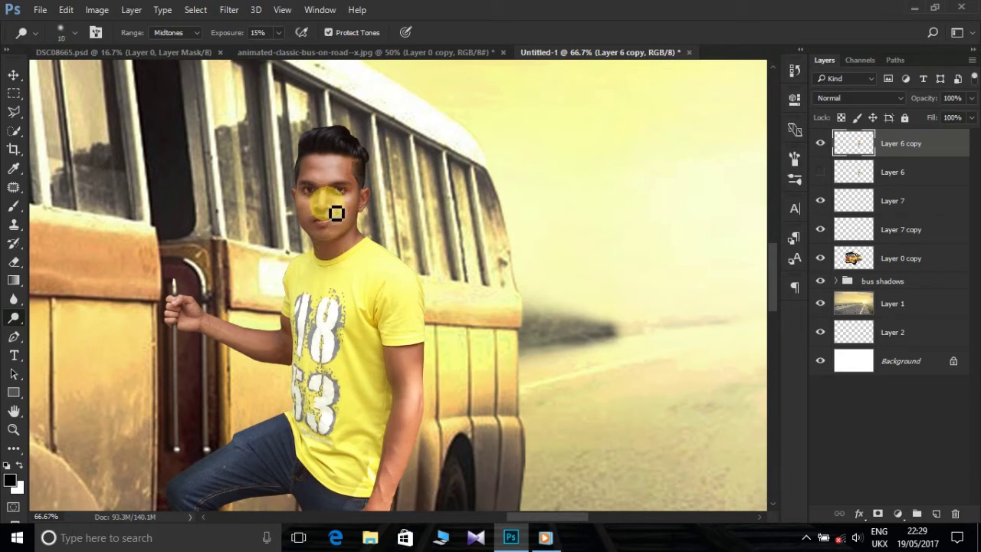
{"action": "mouse_move", "coordinate": [353, 205]}
{"action": "left_mouse_down"}
{"action": "mouse_move", "coordinate": [325, 232]}
{"action": "mouse_move", "coordinate": [378, 199]}
{"action": "mouse_move", "coordinate": [372, 186]}
{"action": "mouse_move", "coordinate": [363, 250]}
{"action": "left_mouse_up"}
- Dodge the hand, wrist and the neck beside the jaw
{"action": "key", "text": "bracketright"}
{"action": "key", "text": "bracketright"}
{"action": "key", "text": "bracketright"}
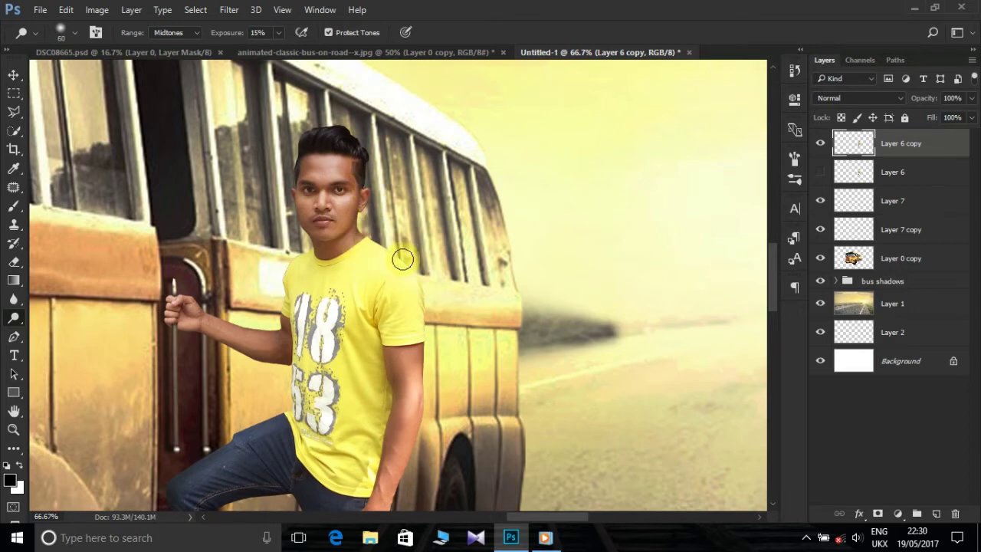
{"action": "key", "text": "bracketright"}
{"action": "mouse_move", "coordinate": [420, 272]}
{"action": "left_mouse_down"}
{"action": "mouse_move", "coordinate": [408, 205]}
{"action": "mouse_move", "coordinate": [394, 291]}
{"action": "mouse_move", "coordinate": [412, 260]}
{"action": "mouse_move", "coordinate": [379, 383]}
{"action": "left_mouse_up"}
{"action": "key", "text": "bracketleft"}
{"action": "key", "text": "bracketleft"}
{"action": "key", "text": "bracketleft"}
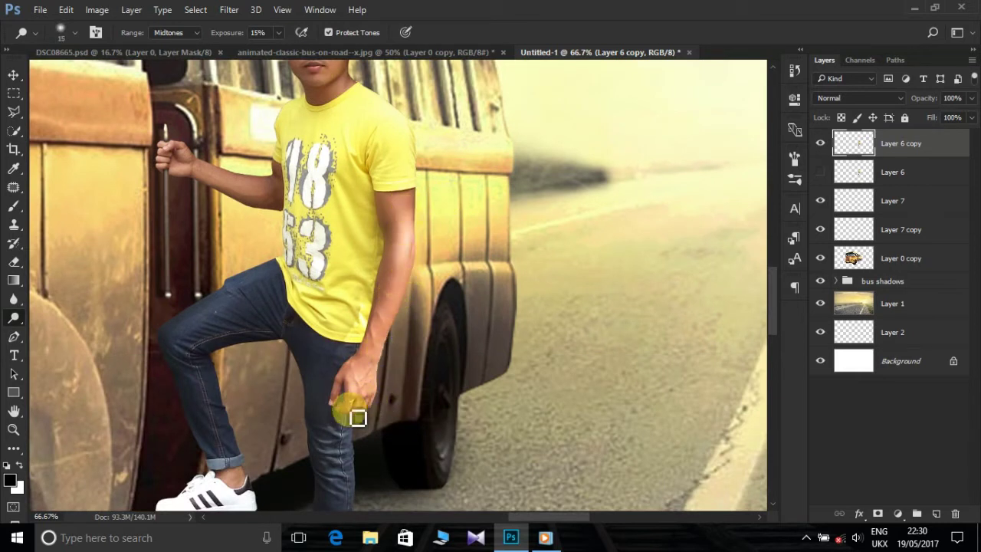
{"action": "key", "text": "bracketright"}
{"action": "key", "text": "bracketright"}
{"action": "key", "text": "bracketright"}
{"action": "mouse_move", "coordinate": [357, 386]}
{"action": "left_mouse_down"}
{"action": "mouse_move", "coordinate": [376, 352]}
{"action": "mouse_move", "coordinate": [405, 202]}
{"action": "left_mouse_up"}
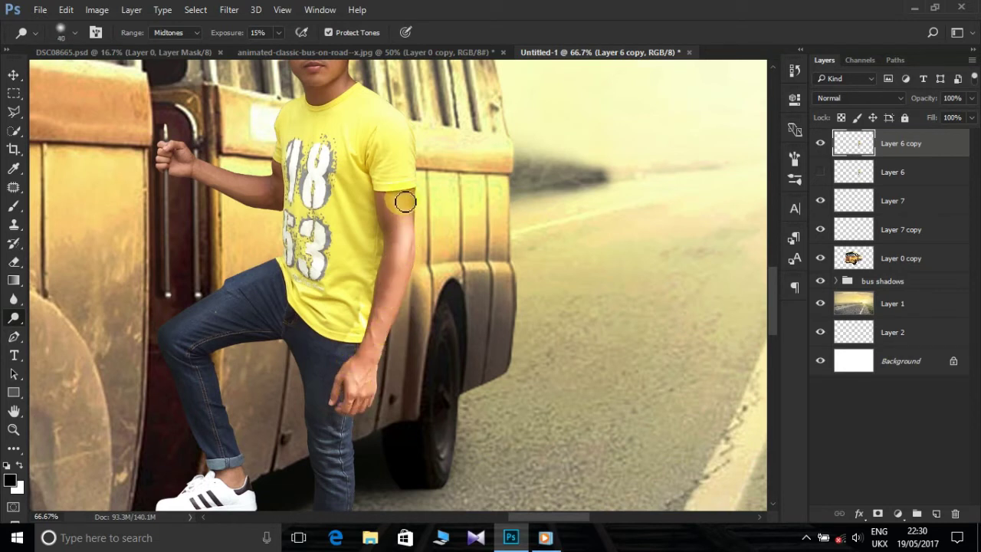
{"action": "left_click_drag", "start_coordinate": [429, 243], "coordinate": [462, 251]}
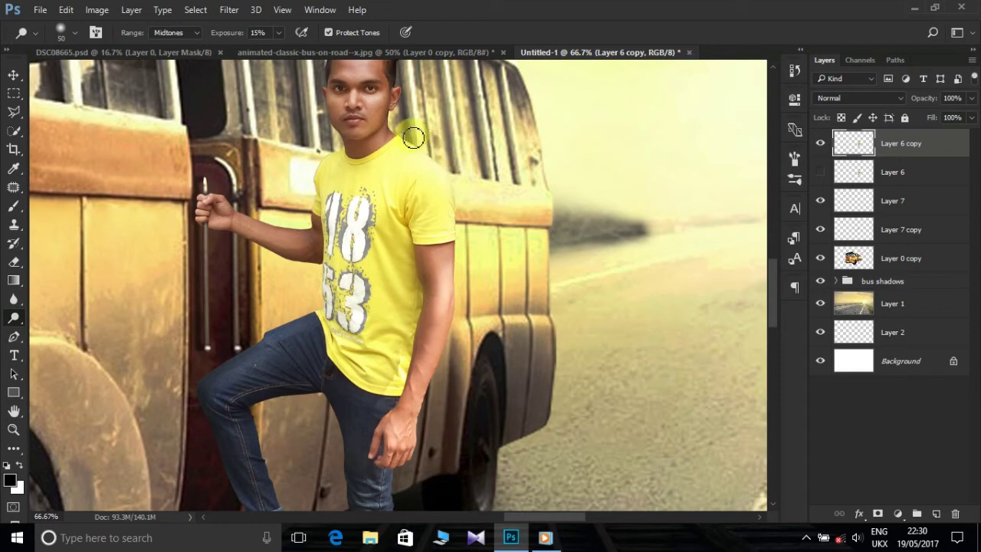
{"action": "left_click_drag", "start_coordinate": [386, 143], "coordinate": [399, 138]}
- Dodge the arm near the elbow and the jeans near the hand
{"action": "key", "text": "bracketright"}
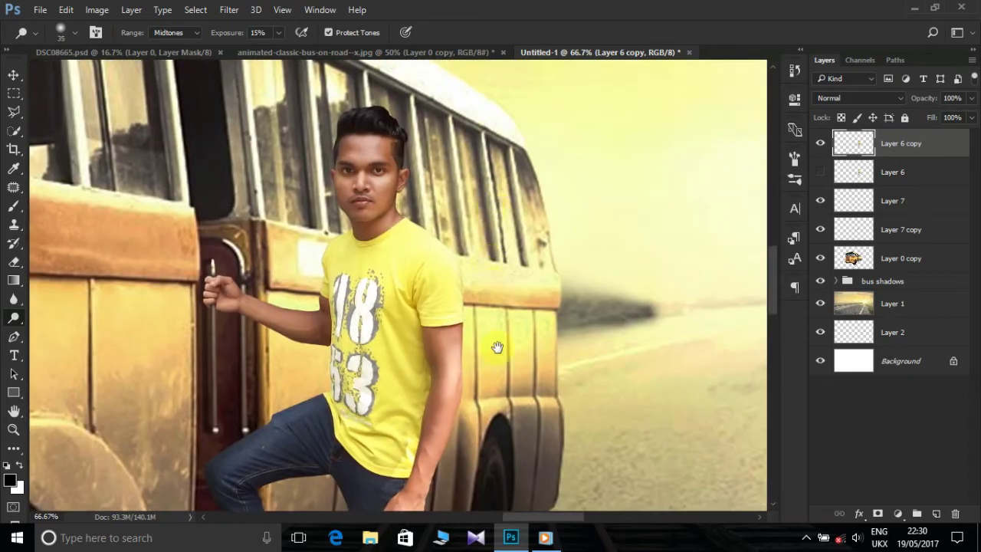
{"action": "left_click_drag", "start_coordinate": [490, 348], "coordinate": [513, 233]}
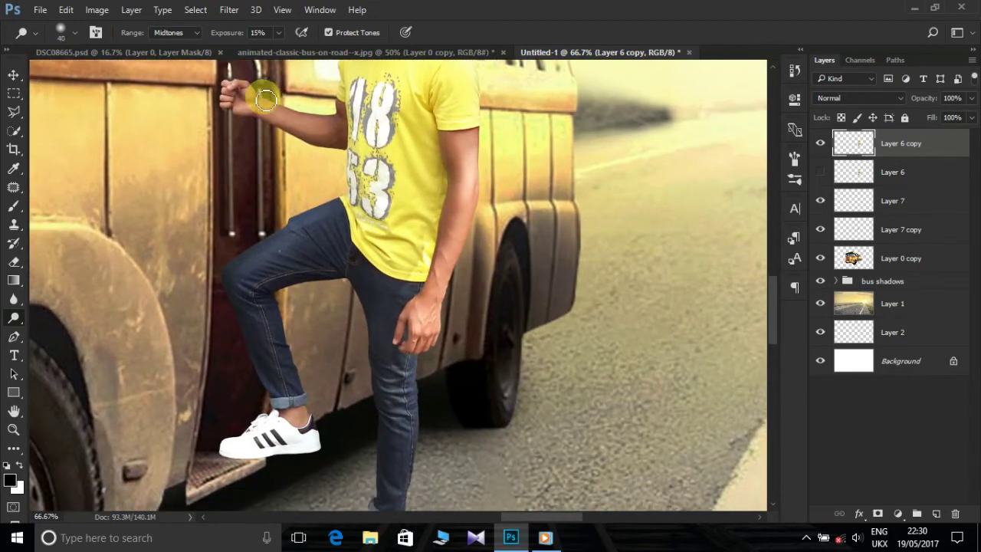
{"action": "left_click_drag", "start_coordinate": [320, 114], "coordinate": [299, 115]}
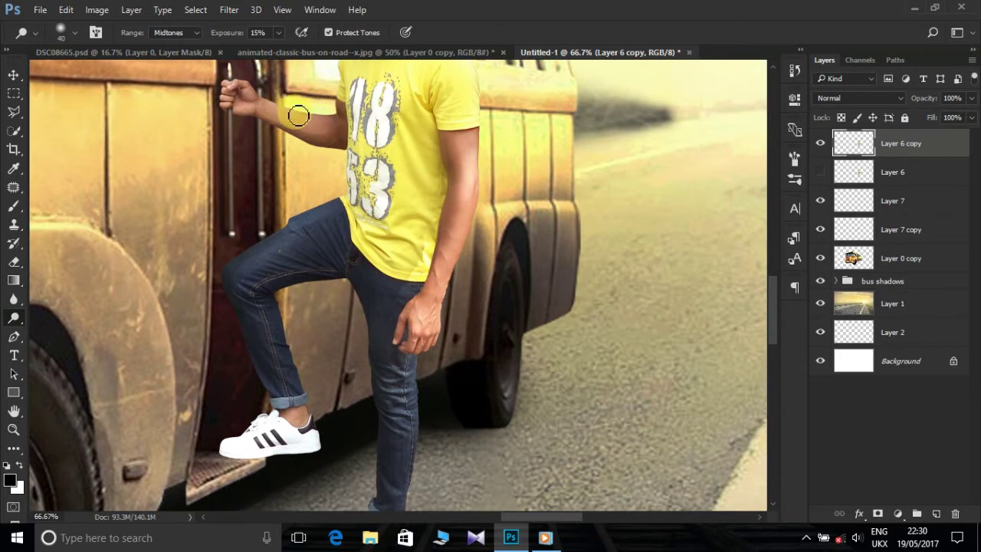
{"action": "scroll", "coordinate": [532, 285], "scroll_direction": "down", "scroll_amount": 5}
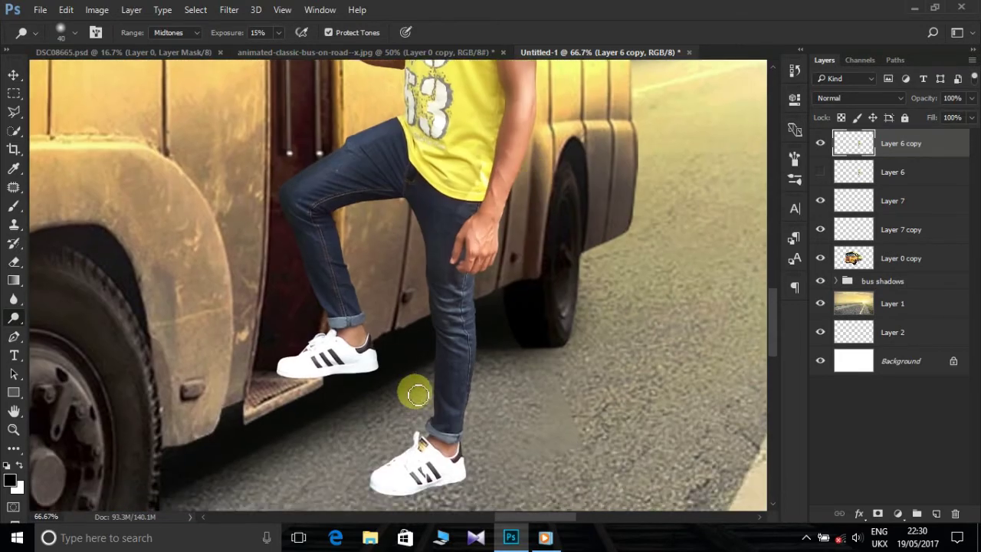
{"action": "mouse_move", "coordinate": [480, 413]}
{"action": "left_mouse_down"}
{"action": "mouse_move", "coordinate": [464, 273]}
{"action": "mouse_move", "coordinate": [455, 398]}
{"action": "mouse_move", "coordinate": [453, 315]}
{"action": "mouse_move", "coordinate": [458, 324]}
{"action": "mouse_move", "coordinate": [465, 314]}
{"action": "mouse_move", "coordinate": [434, 272]}
{"action": "mouse_move", "coordinate": [461, 254]}
{"action": "mouse_move", "coordinate": [447, 296]}
{"action": "mouse_move", "coordinate": [493, 348]}
{"action": "left_mouse_up"}
{"action": "key", "text": "bracketleft"}
{"action": "key", "text": "bracketleft"}
{"action": "key", "text": "bracketleft"}
{"action": "key", "text": "bracketright"}
{"action": "key", "text": "bracketright"}
{"action": "key", "text": "bracketright"}
{"action": "left_click_drag", "start_coordinate": [465, 307], "coordinate": [508, 284]}
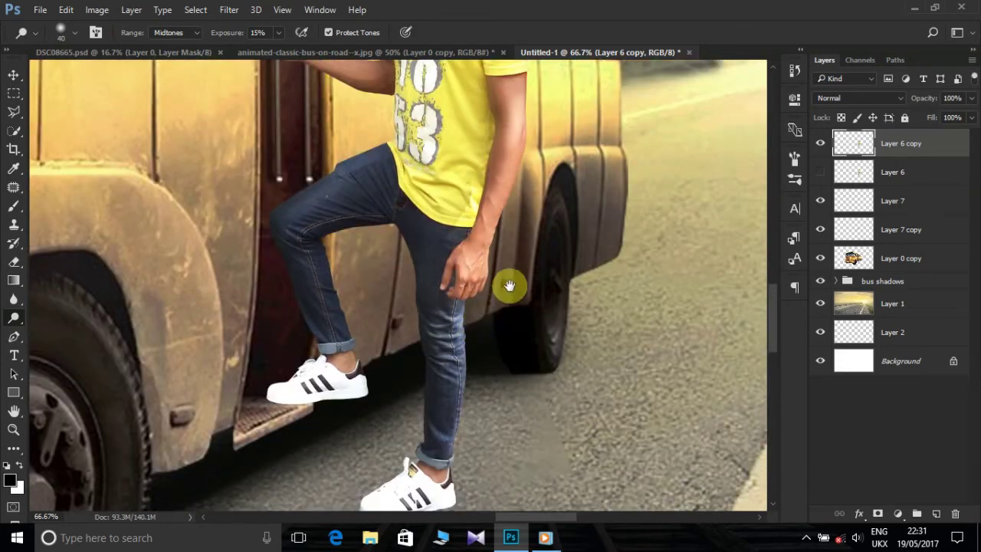
- Dodge the lower jeans around the raised cuff with a finer brush
{"action": "left_click_drag", "start_coordinate": [483, 188], "coordinate": [481, 299]}
{"action": "key", "text": "bracketleft"}
{"action": "left_click_drag", "start_coordinate": [517, 219], "coordinate": [517, 277]}
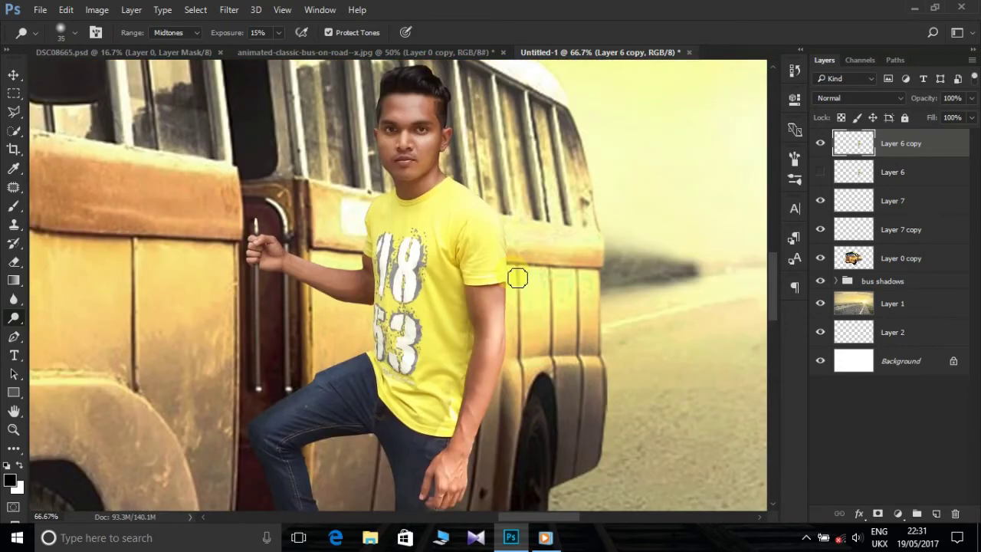
{"action": "left_click_drag", "start_coordinate": [523, 381], "coordinate": [531, 76]}
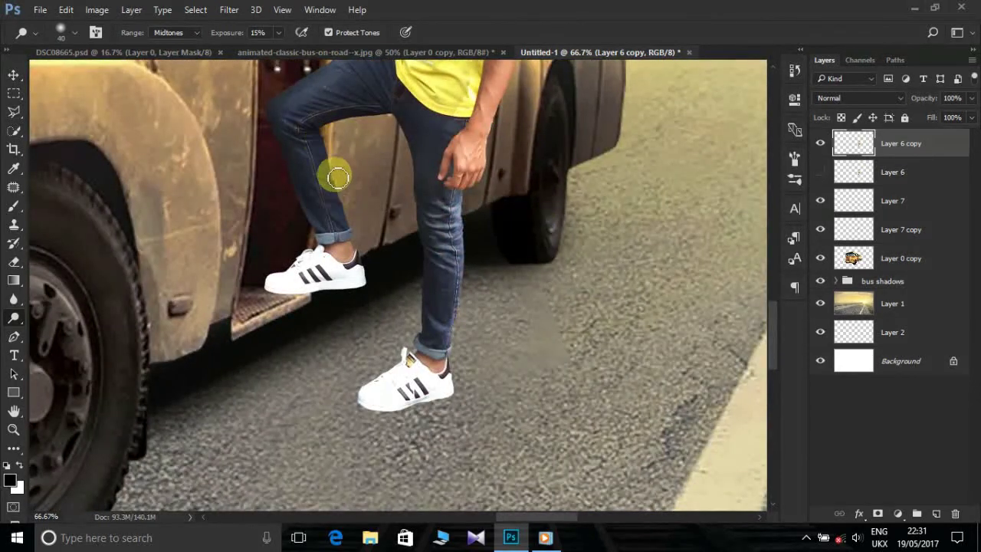
{"action": "left_click_drag", "start_coordinate": [351, 214], "coordinate": [370, 254]}
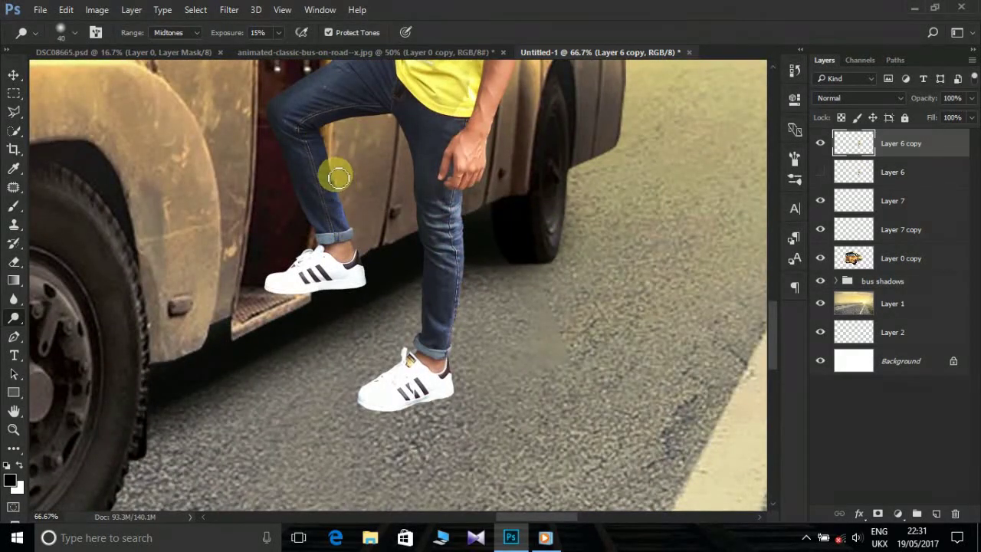
{"action": "key", "text": "bracketleft"}
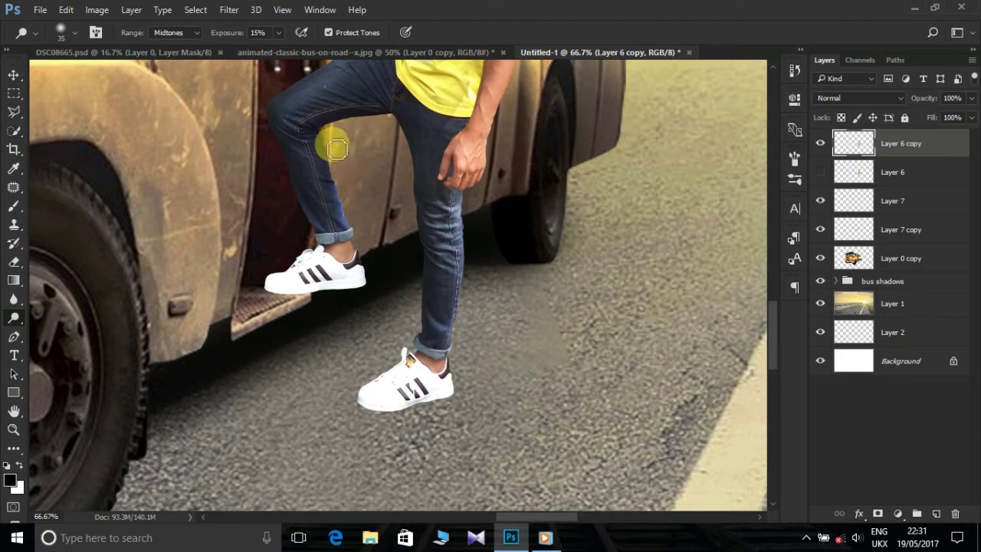
{"action": "key", "text": "bracketleft"}
{"action": "key", "text": "bracketleft"}
{"action": "left_click_drag", "start_coordinate": [334, 212], "coordinate": [333, 238]}
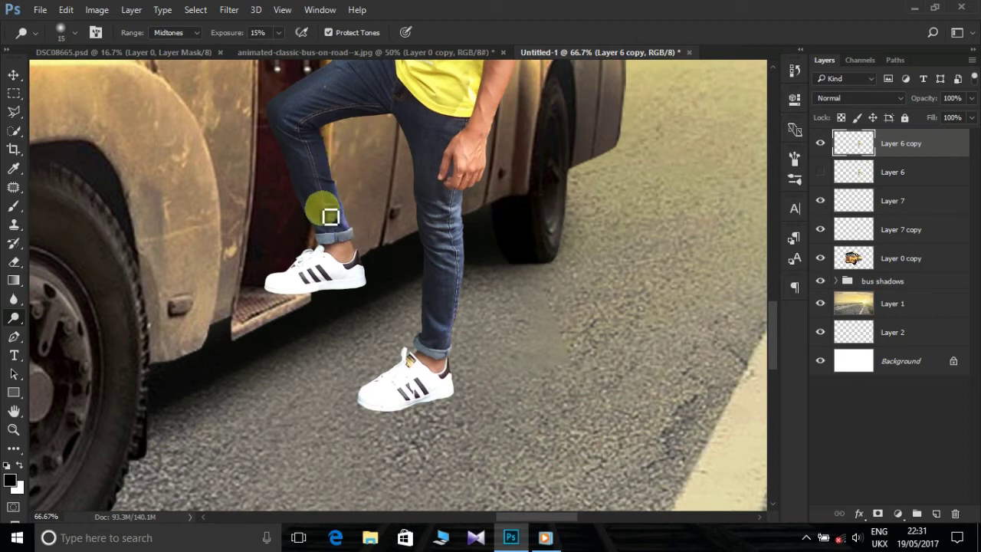
{"action": "key", "text": "bracketright"}
{"action": "key", "text": "bracketright"}
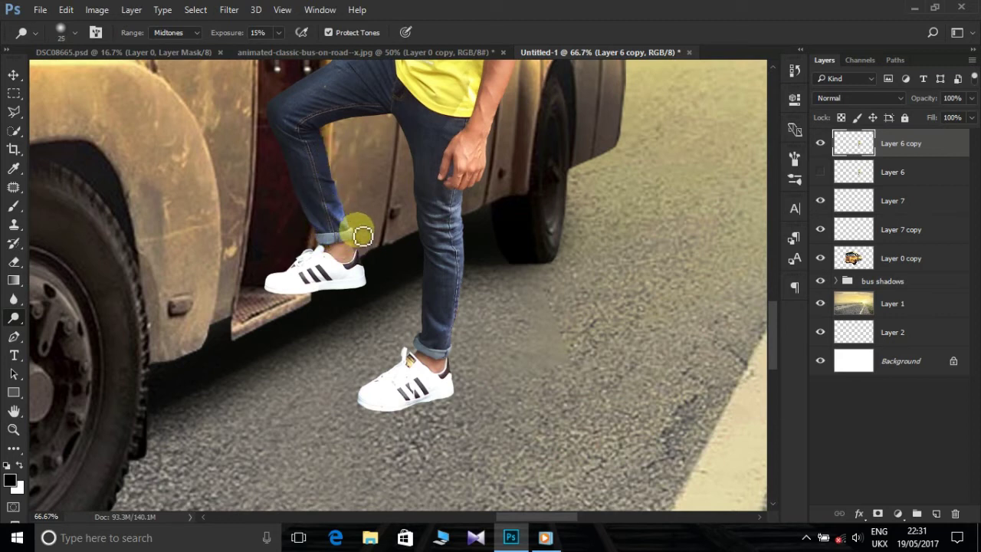
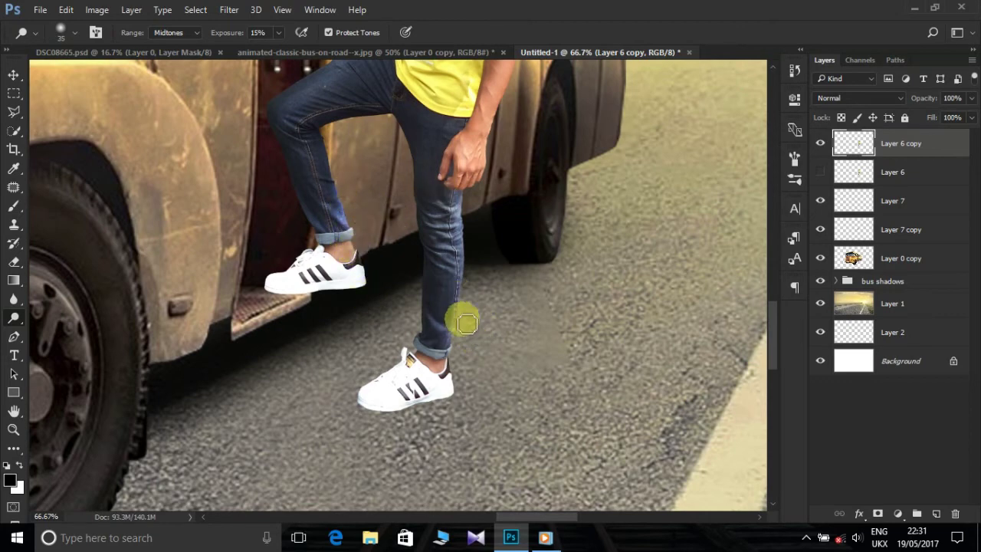
- Compare the composite with Layer 6 copy toggled, then hide Layer 6 and zoom to the feet
{"action": "key", "text": "ctrl+minus"}
{"action": "key", "text": "ctrl+minus"}
{"action": "key", "text": "ctrl+minus"}
{"action": "left_click", "coordinate": [820, 144]}
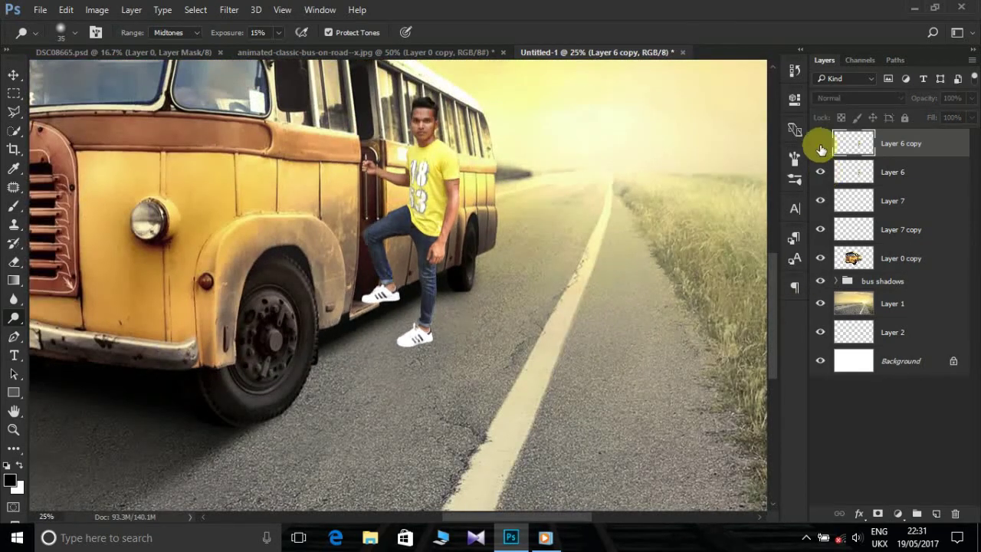
{"action": "left_click", "coordinate": [820, 145]}
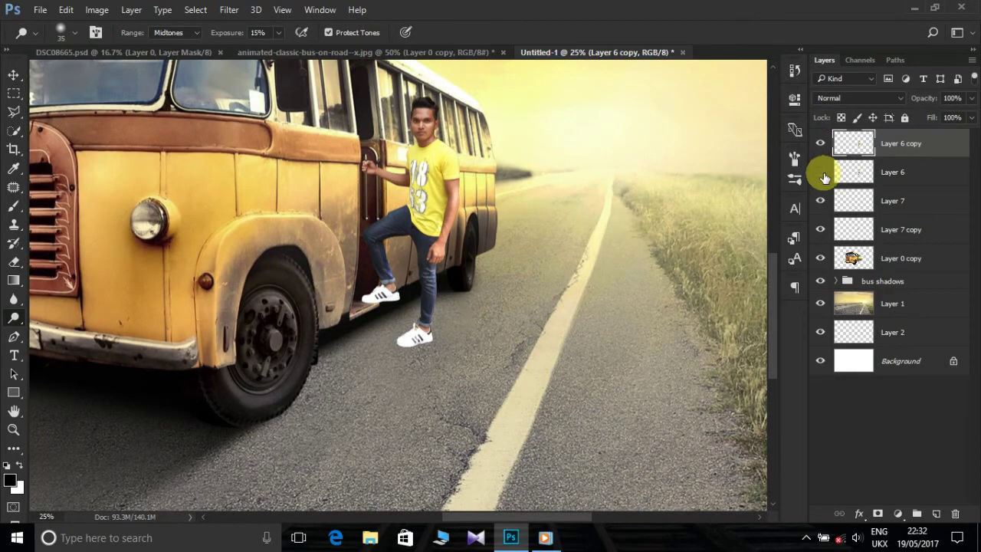
{"action": "left_click", "coordinate": [820, 171]}
{"action": "key", "text": "ctrl+plus"}
{"action": "key", "text": "ctrl+plus"}
{"action": "key", "text": "ctrl+plus"}
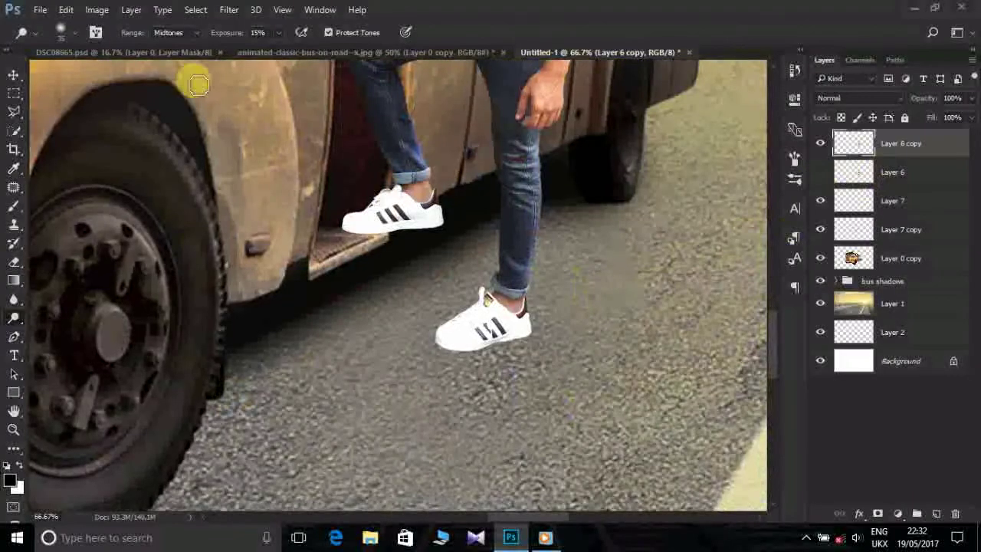
- Dodge the lower shoe slightly with the range set to Highlights, then shrink the brush
{"action": "left_click", "coordinate": [175, 32]}
{"action": "left_click", "coordinate": [171, 61]}
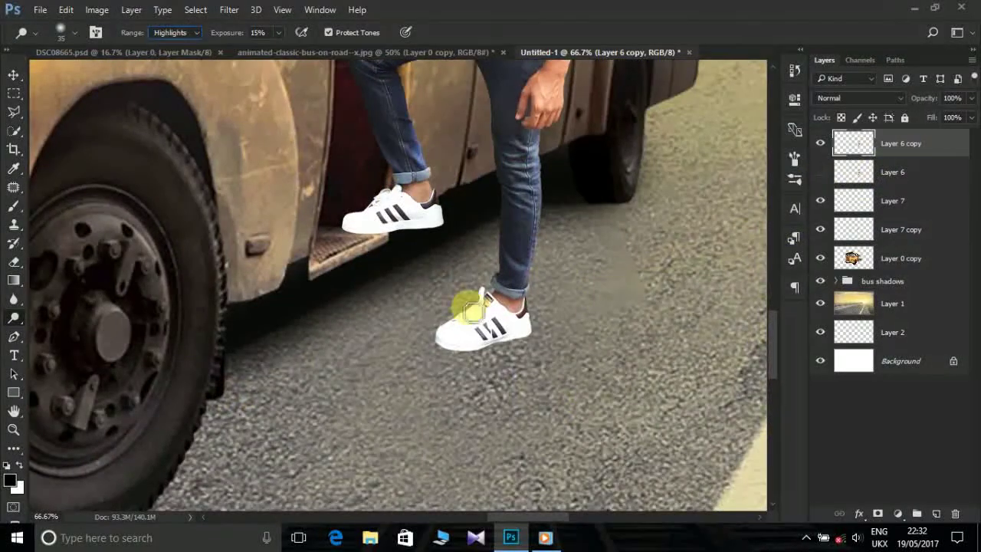
{"action": "left_click_drag", "start_coordinate": [485, 310], "coordinate": [470, 328]}
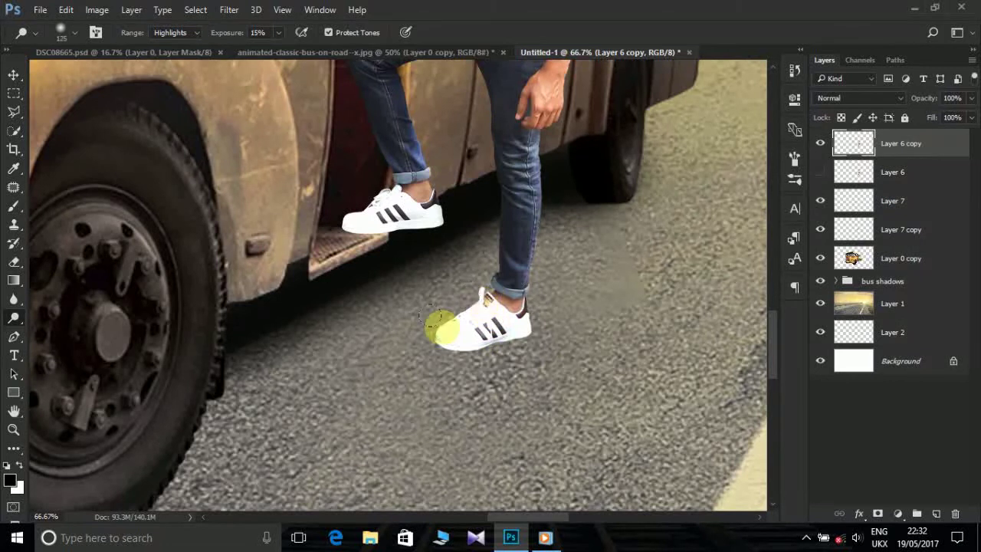
{"action": "key", "text": "bracketleft"}
{"action": "key", "text": "bracketleft"}
{"action": "key", "text": "bracketleft"}
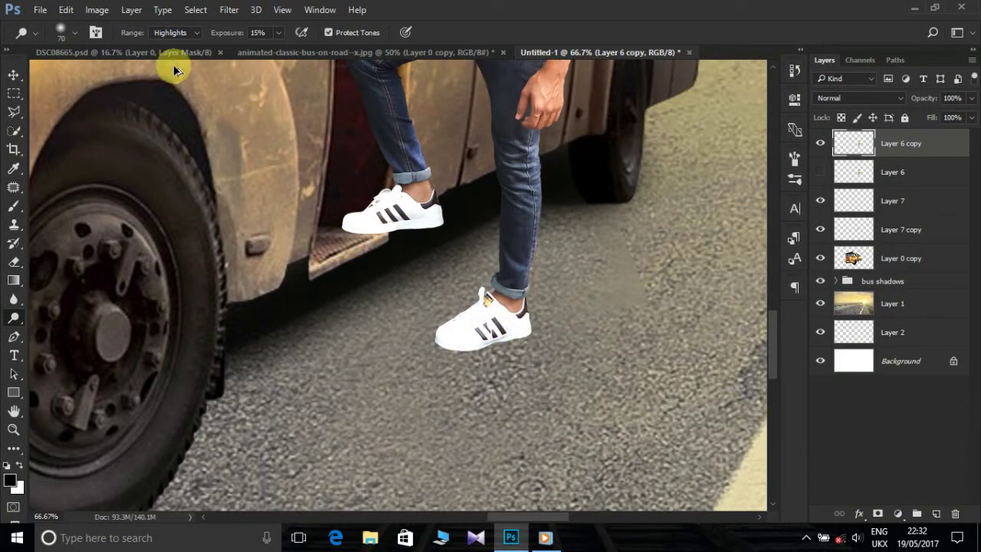
- Burn the lower shoe's bright upper and toe using the Highlights range and a 70 brush
{"action": "right_click", "coordinate": [13, 317]}
{"action": "left_click", "coordinate": [63, 331]}
{"action": "left_click", "coordinate": [182, 33]}
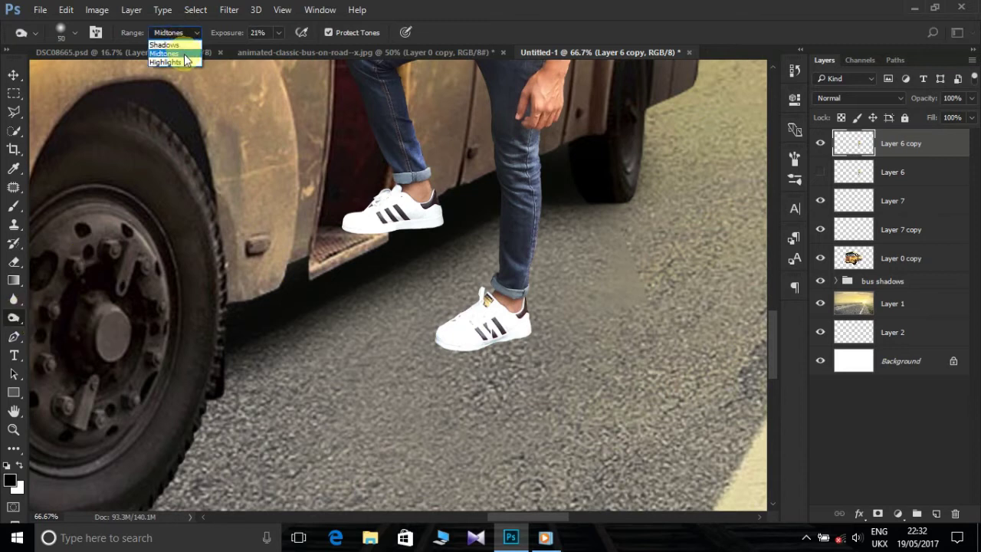
{"action": "left_click", "coordinate": [170, 69]}
{"action": "key", "text": "bracketright"}
{"action": "key", "text": "bracketright"}
{"action": "left_click_drag", "start_coordinate": [481, 303], "coordinate": [433, 352]}
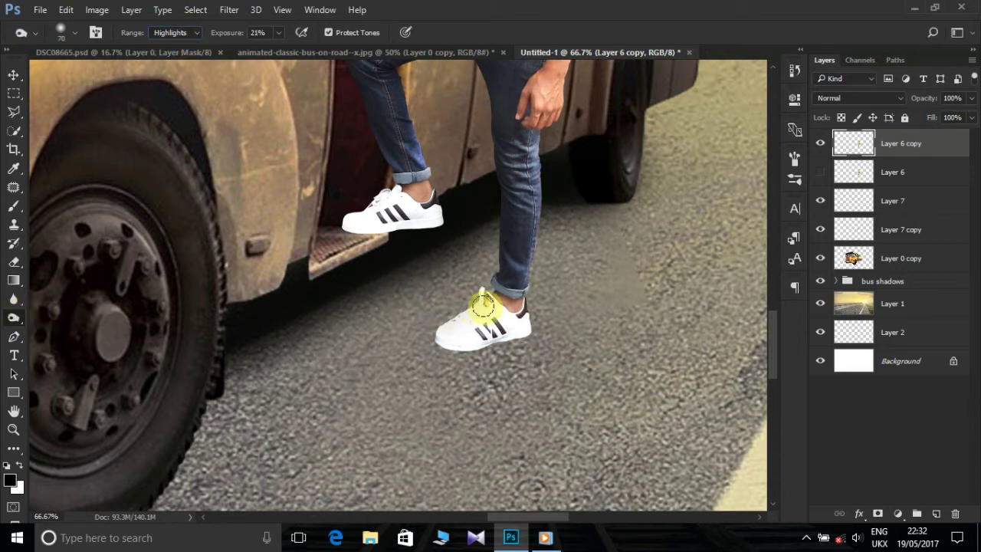
- Change the Burn range from Shadows to Midtones and darken the lower shoe's toe and sole
{"action": "left_click", "coordinate": [182, 33]}
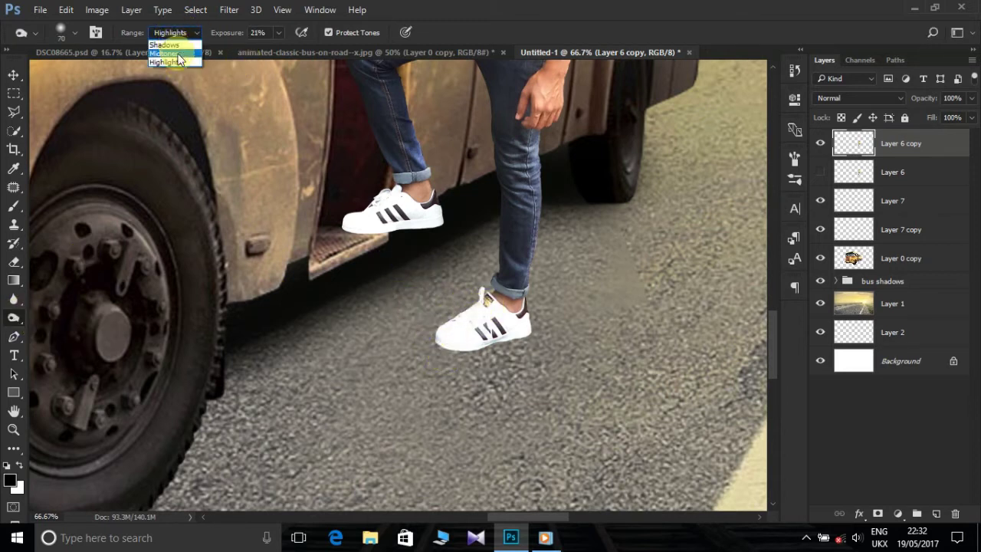
{"action": "left_click", "coordinate": [170, 44]}
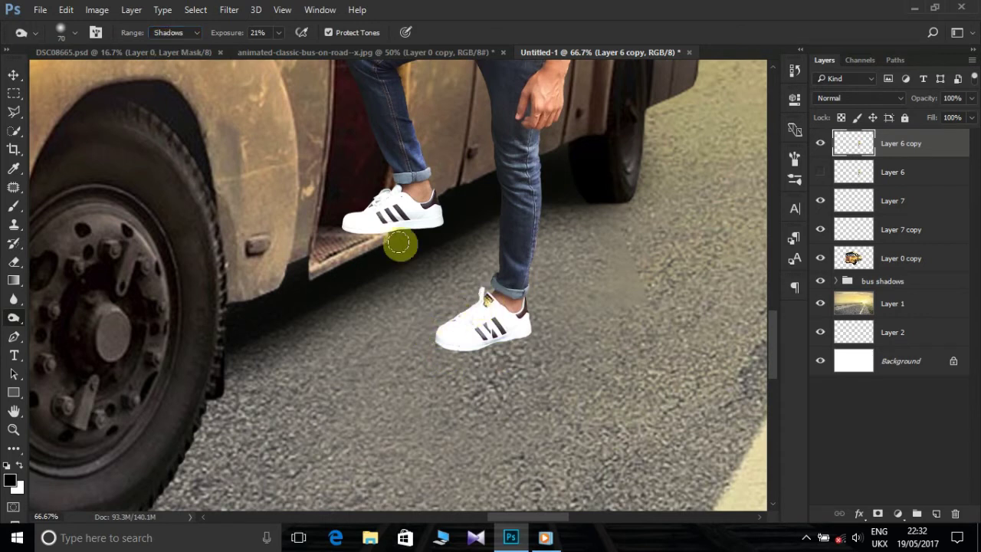
{"action": "left_click", "coordinate": [177, 32]}
{"action": "left_click", "coordinate": [170, 55]}
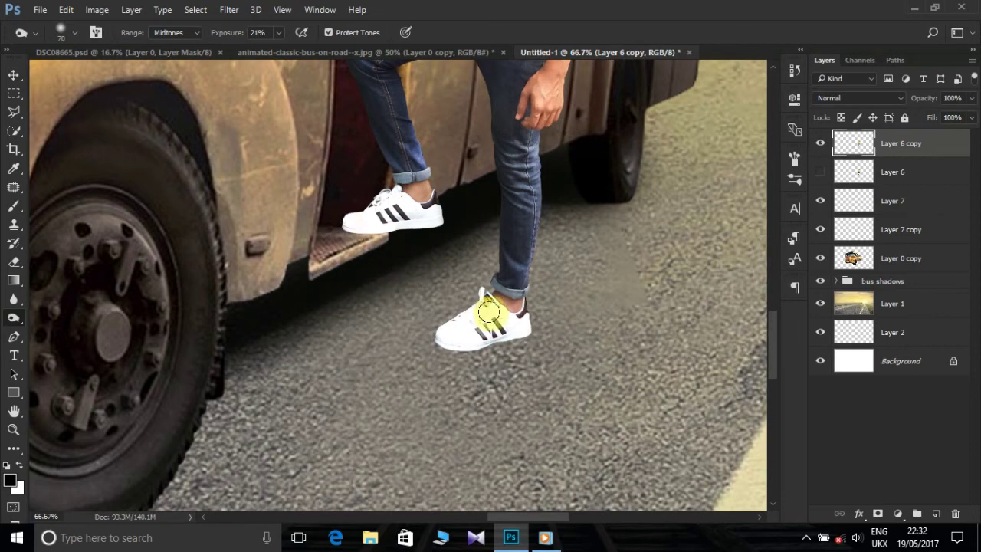
{"action": "mouse_move", "coordinate": [454, 323]}
{"action": "left_mouse_down"}
{"action": "mouse_move", "coordinate": [429, 339]}
{"action": "mouse_move", "coordinate": [449, 335]}
{"action": "mouse_move", "coordinate": [409, 335]}
{"action": "mouse_move", "coordinate": [475, 366]}
{"action": "left_mouse_up"}
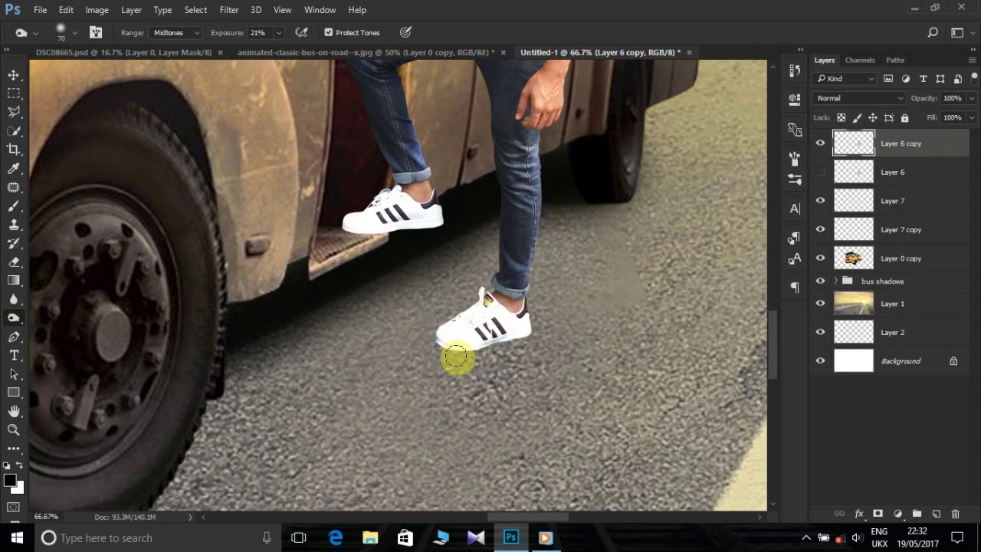
{"action": "key", "text": "ctrl+minus"}
{"action": "key", "text": "ctrl+minus"}
{"action": "key", "text": "ctrl+minus"}
- Add Layer 8 above Layer 7 and lasso a shadow shape running down-left from the shoe
{"action": "left_click", "coordinate": [892, 201]}
{"action": "key", "text": "ctrl+shift+n"}
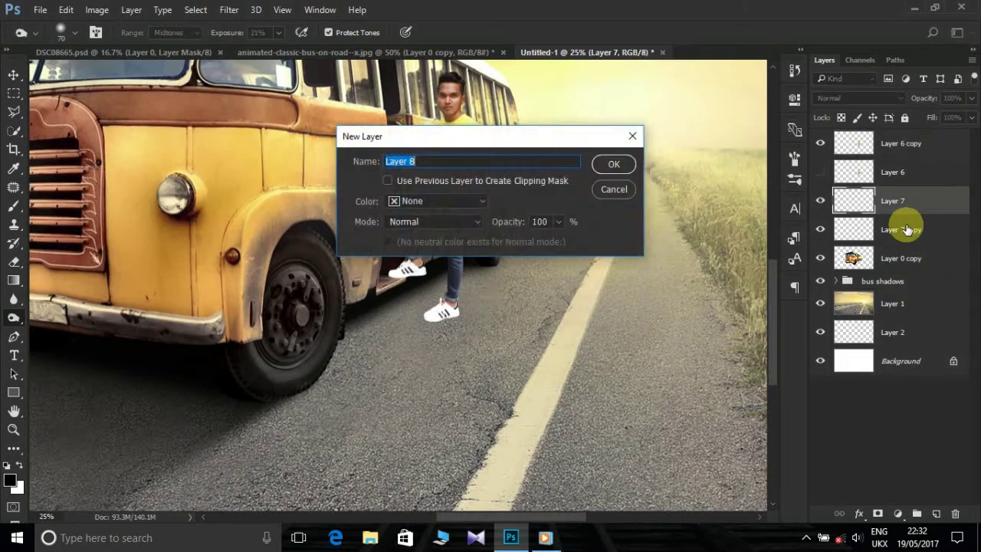
{"action": "key", "text": "Return"}
{"action": "left_click", "coordinate": [14, 206]}
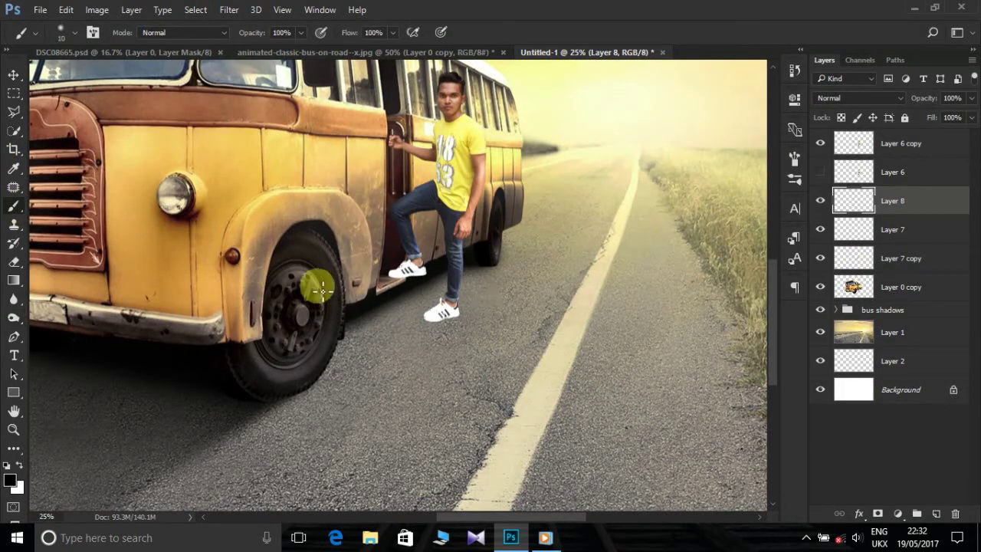
{"action": "scroll", "coordinate": [318, 289], "scroll_direction": "up", "scroll_amount": 1}
{"action": "scroll", "coordinate": [383, 307], "scroll_direction": "down", "scroll_amount": 2}
{"action": "key", "text": "l"}
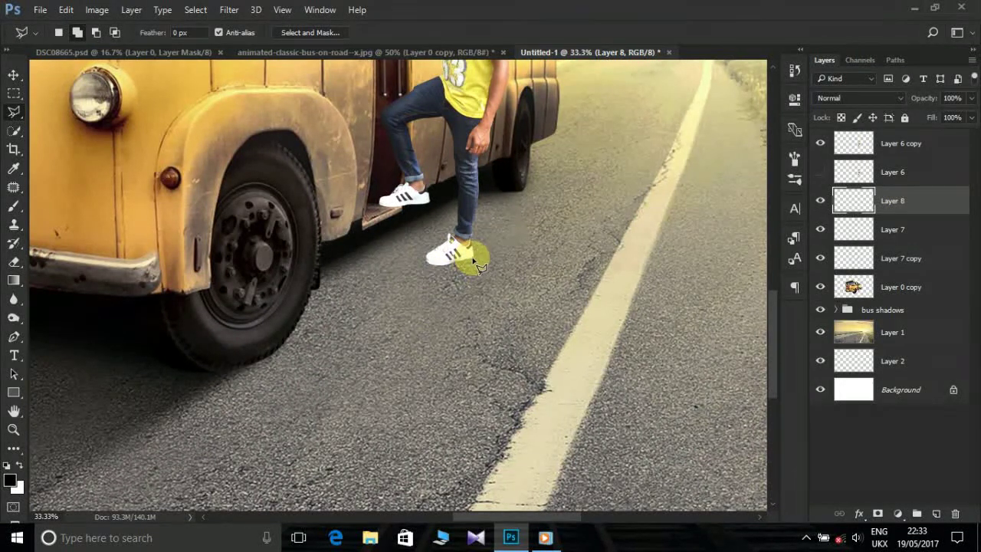
{"action": "mouse_move", "coordinate": [458, 265]}
{"action": "left_mouse_down"}
{"action": "mouse_move", "coordinate": [418, 296]}
{"action": "mouse_move", "coordinate": [311, 475]}
{"action": "mouse_move", "coordinate": [226, 508]}
{"action": "mouse_move", "coordinate": [269, 468]}
{"action": "mouse_move", "coordinate": [284, 416]}
{"action": "mouse_move", "coordinate": [311, 396]}
{"action": "mouse_move", "coordinate": [315, 408]}
{"action": "left_mouse_up"}
- Fill the shadow selection with a dark gradient from the shoe toward bottom-left, then deselect
{"action": "scroll", "coordinate": [310, 475], "scroll_direction": "down", "scroll_amount": 2}
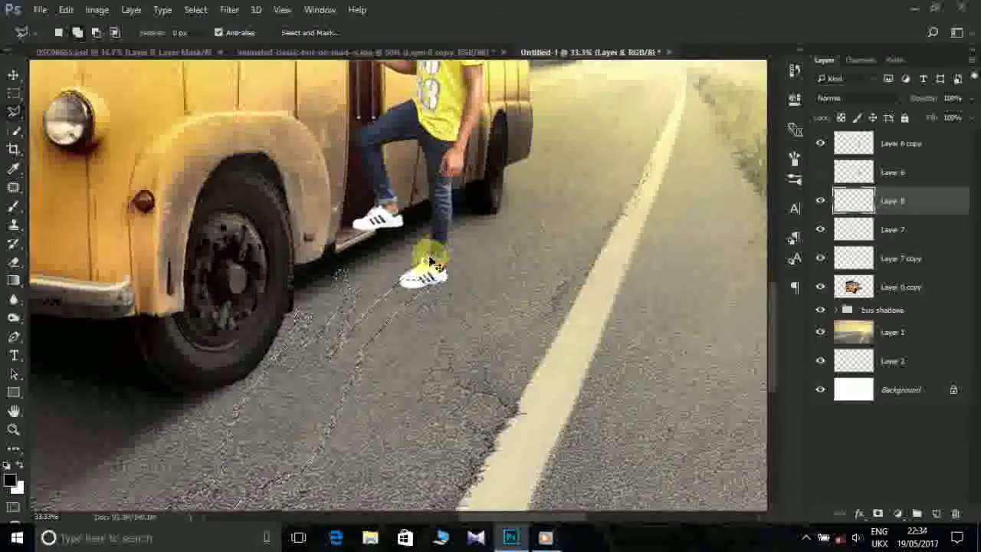
{"action": "left_click", "coordinate": [14, 275]}
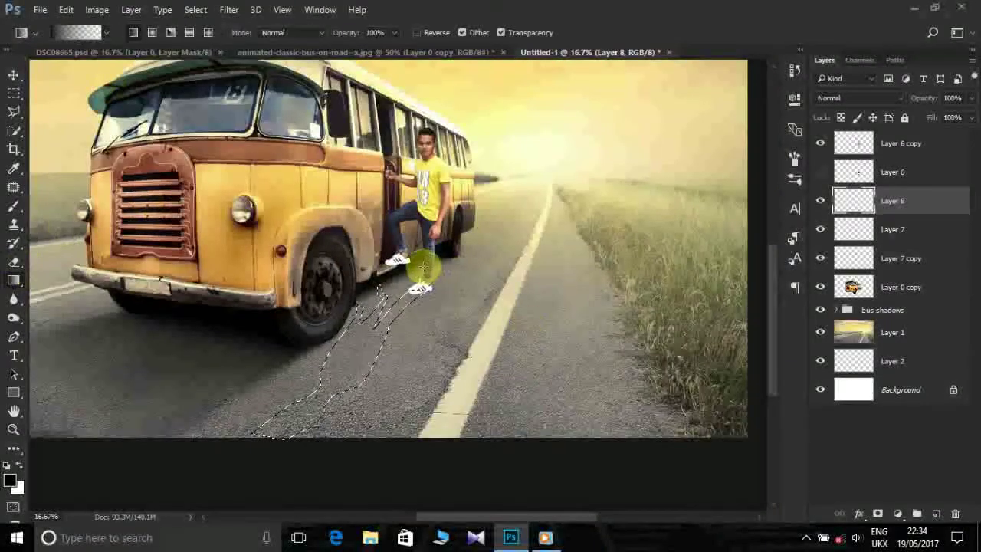
{"action": "left_click_drag", "start_coordinate": [416, 263], "coordinate": [307, 416]}
{"action": "key", "text": "ctrl+z"}
{"action": "left_click_drag", "start_coordinate": [404, 262], "coordinate": [291, 431]}
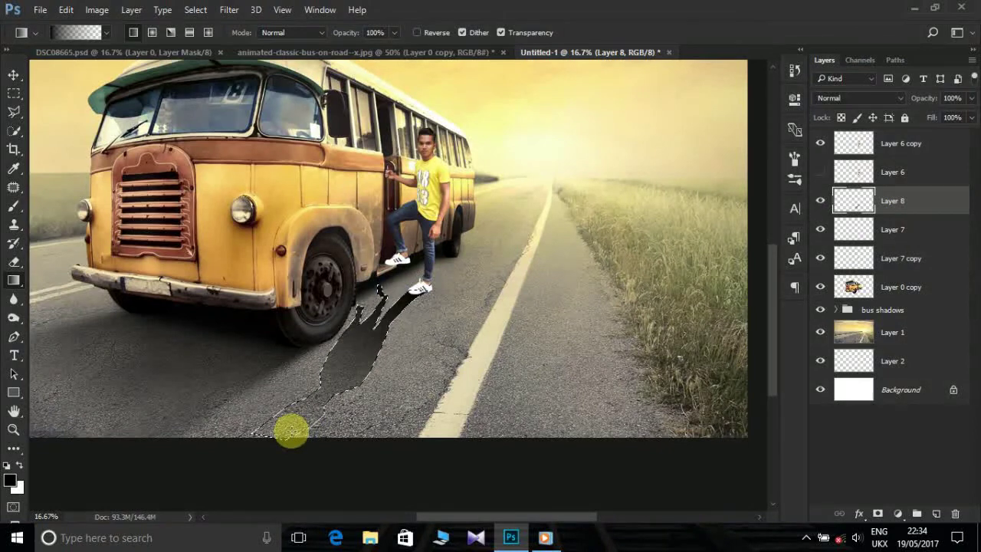
{"action": "key", "text": "ctrl+d"}
- Soften the shadow with a 12.5 px Gaussian Blur and lower Layer 8 to 42% opacity
{"action": "left_click", "coordinate": [229, 9]}
{"action": "mouse_move", "coordinate": [236, 168]}
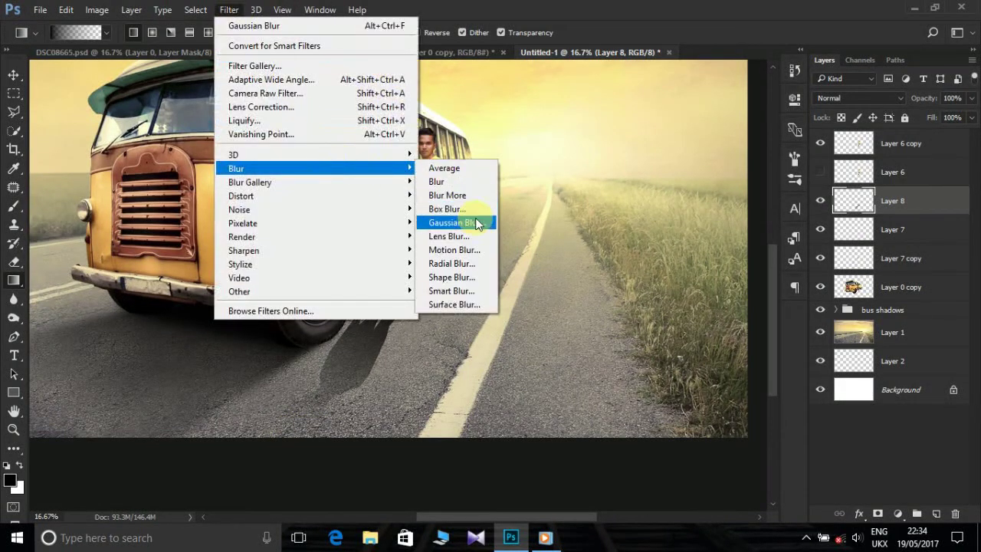
{"action": "left_click", "coordinate": [457, 222]}
{"action": "left_click_drag", "start_coordinate": [785, 318], "coordinate": [817, 325]}
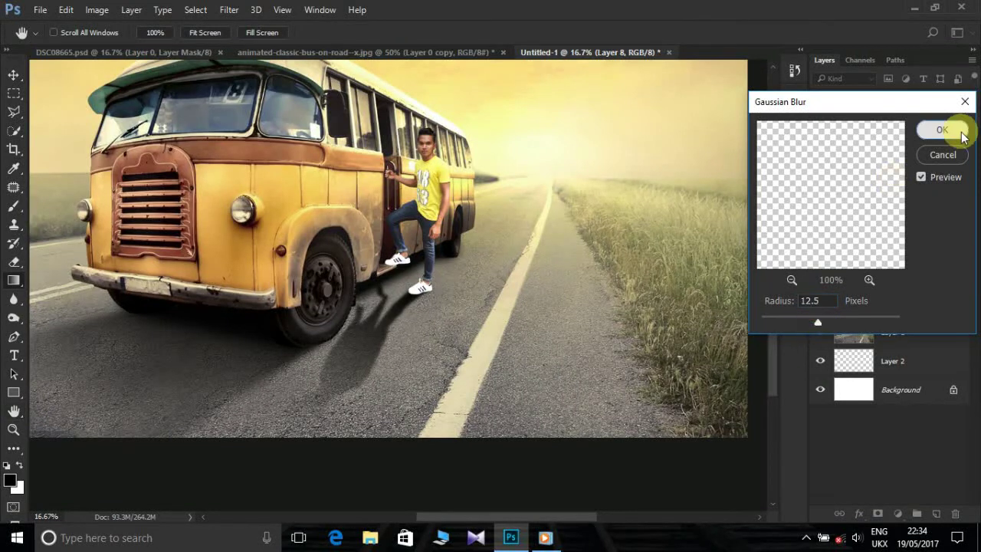
{"action": "left_click", "coordinate": [942, 130]}
{"action": "left_click_drag", "start_coordinate": [906, 104], "coordinate": [892, 108]}
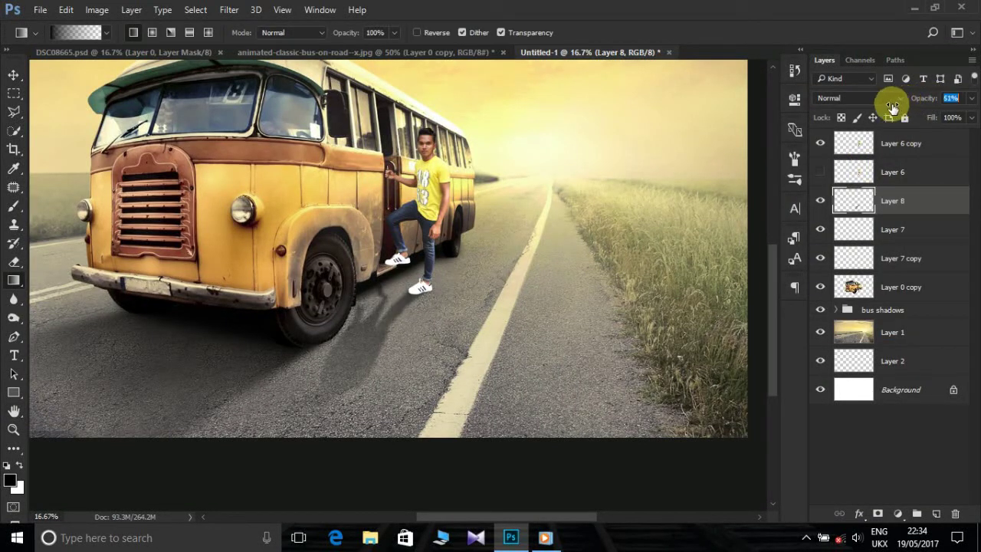
{"action": "key", "text": "ctrl+minus"}
- Rotate the Layer 8 shadow about 2 degrees and nudge it up-left
{"action": "key", "text": "v"}
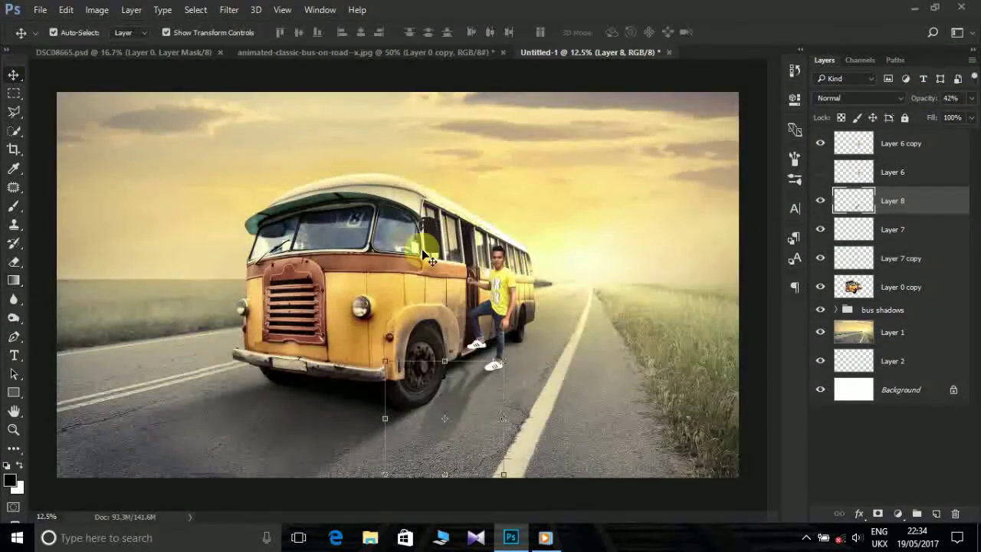
{"action": "key", "text": "ctrl+t"}
{"action": "left_click_drag", "start_coordinate": [521, 351], "coordinate": [523, 354]}
{"action": "key", "text": "Left"}
{"action": "key", "text": "Left"}
{"action": "key", "text": "Left"}
{"action": "key", "text": "Up"}
{"action": "key", "text": "Up"}
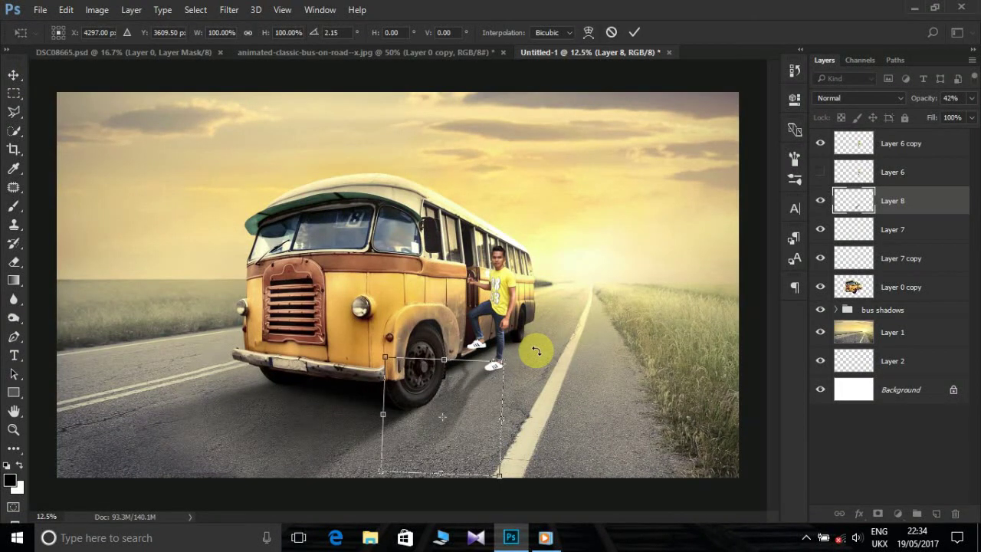
{"action": "key", "text": "ctrl+plus"}
{"action": "key", "text": "ctrl+plus"}
{"action": "key", "text": "e"}
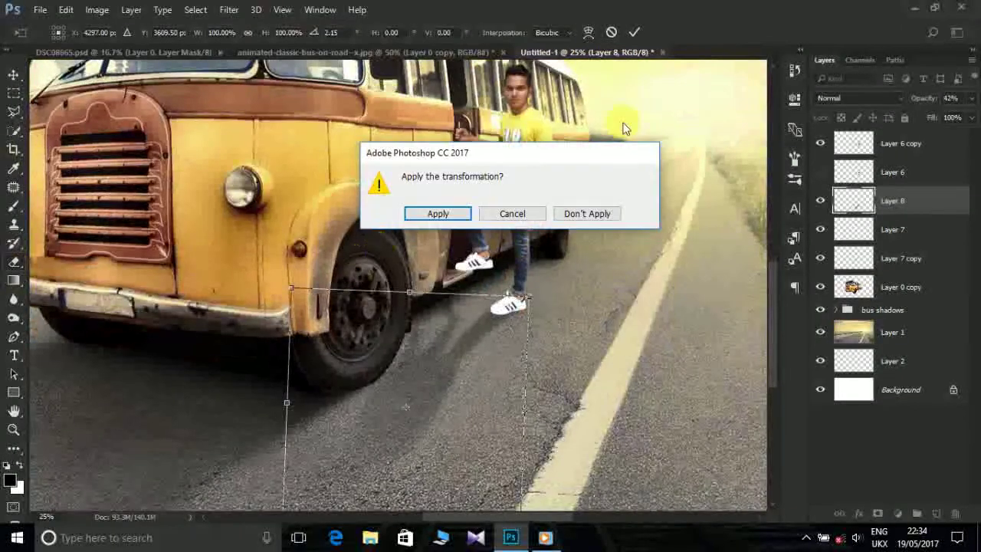
{"action": "key", "text": "Return"}
- Set a soft Eraser brush at size 300, then add new empty Layer 9
{"action": "key", "text": "bracketright"}
{"action": "key", "text": "bracketright"}
{"action": "key", "text": "bracketright"}
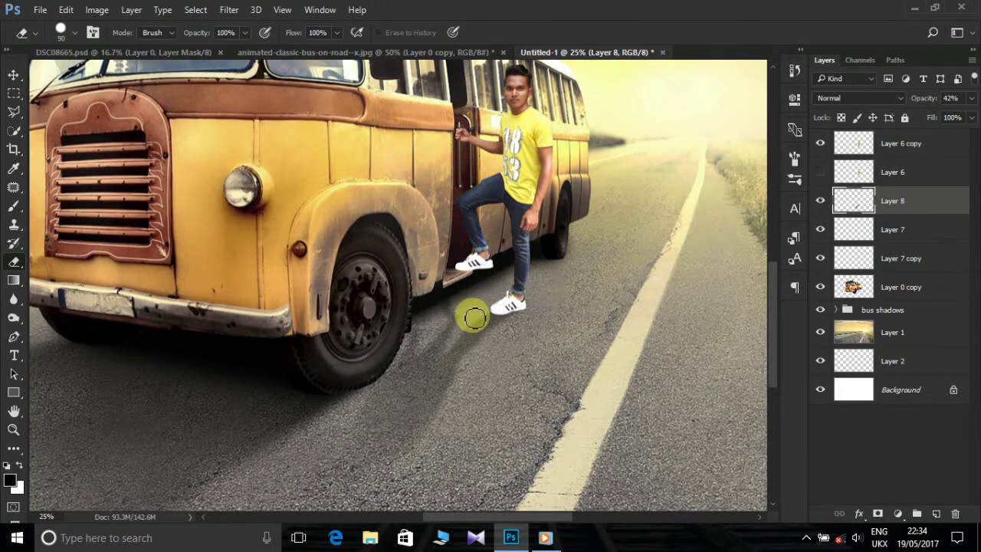
{"action": "right_click", "coordinate": [523, 180]}
{"action": "double_click", "coordinate": [508, 308]}
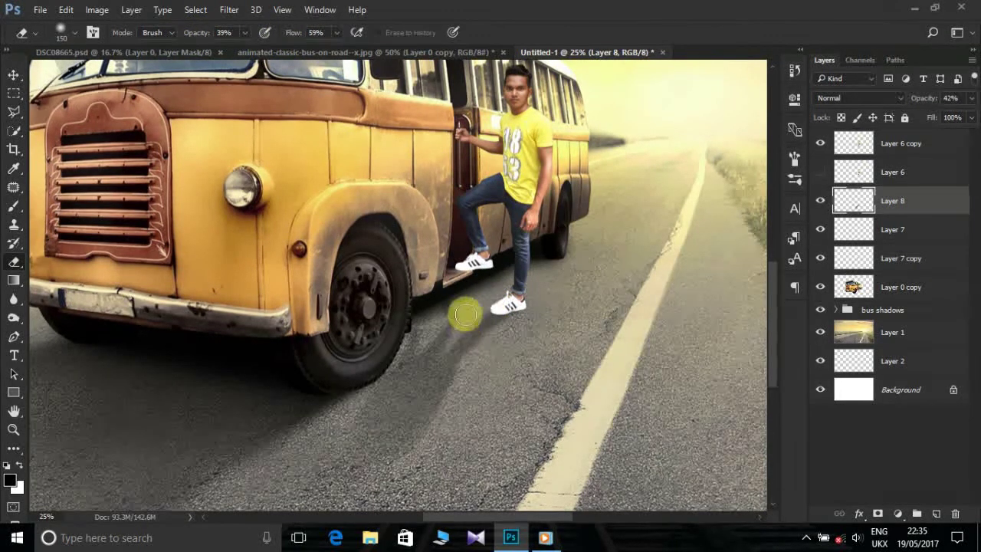
{"action": "key", "text": "bracketright"}
{"action": "key", "text": "bracketright"}
{"action": "key", "text": "bracketright"}
{"action": "key", "text": "bracketright"}
{"action": "key", "text": "bracketright"}
{"action": "key", "text": "bracketright"}
{"action": "key", "text": "bracketleft"}
{"action": "key", "text": "bracketleft"}
{"action": "key", "text": "bracketleft"}
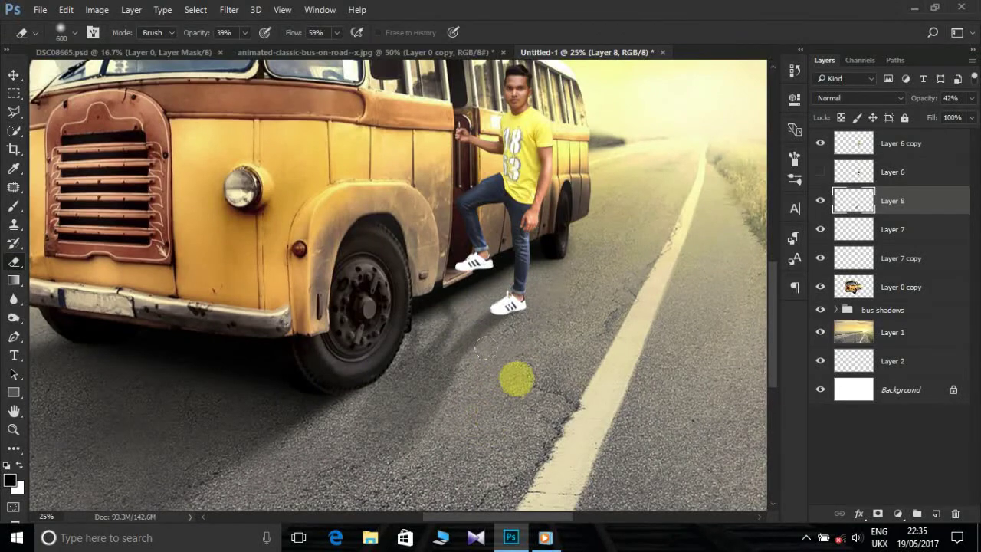
{"action": "scroll", "coordinate": [572, 363], "scroll_direction": "down", "scroll_amount": 3}
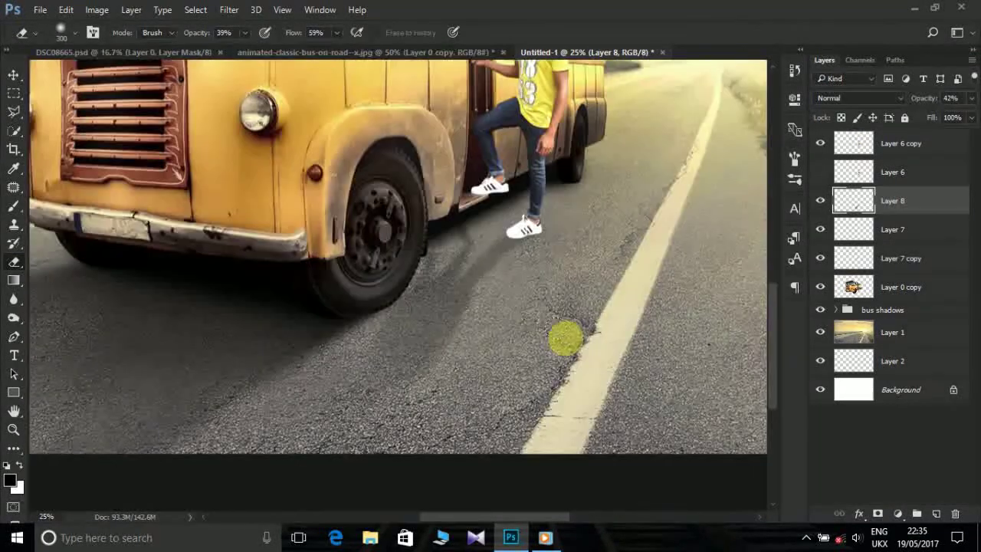
{"action": "key", "text": "ctrl+shift+alt+n"}
- Paint a black shadow running down-left from the lower shoe across the road
{"action": "key", "text": "b"}
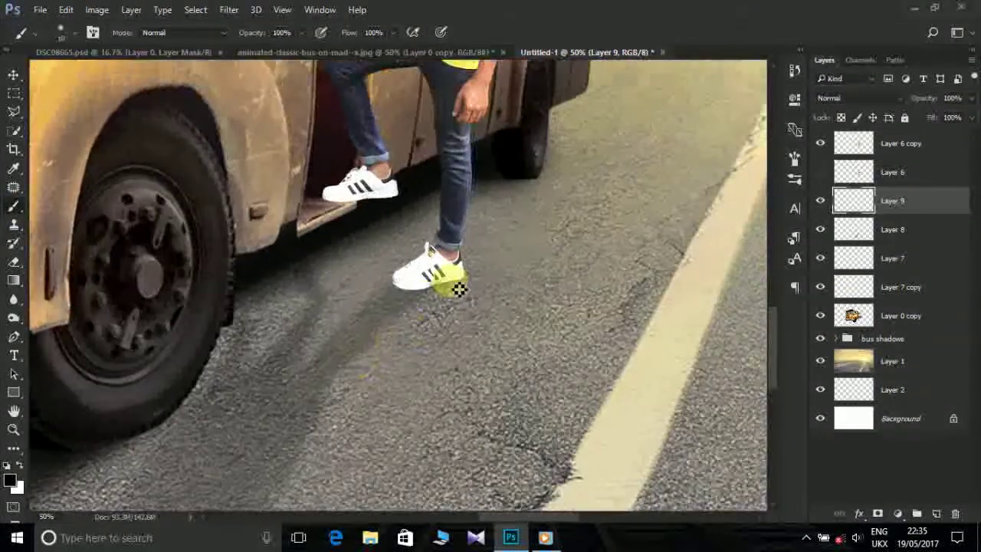
{"action": "key", "text": "ctrl+plus"}
{"action": "key", "text": "ctrl+plus"}
{"action": "left_click_drag", "start_coordinate": [457, 276], "coordinate": [432, 274]}
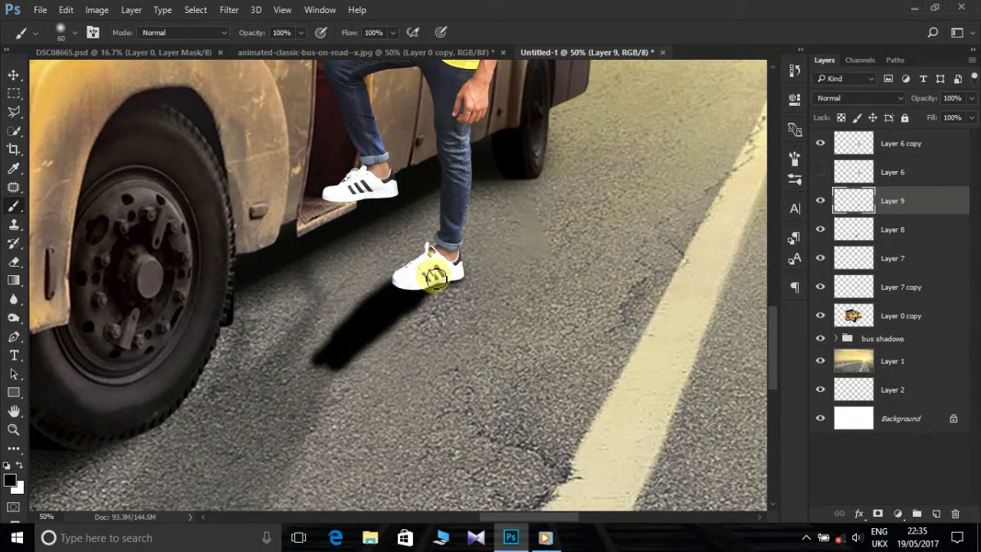
{"action": "left_click_drag", "start_coordinate": [457, 309], "coordinate": [321, 374]}
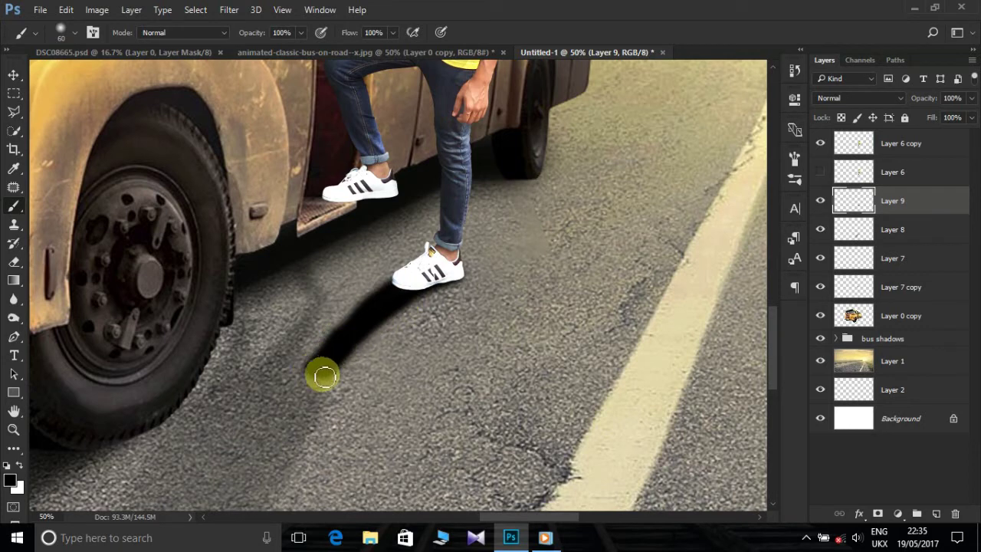
- Erase the far end of the shoe shadow with the Eraser at 100% opacity and flow
{"action": "key", "text": "e"}
{"action": "mouse_move", "coordinate": [258, 378]}
{"action": "left_mouse_down"}
{"action": "mouse_move", "coordinate": [383, 394]}
{"action": "mouse_move", "coordinate": [341, 352]}
{"action": "mouse_move", "coordinate": [270, 308]}
{"action": "mouse_move", "coordinate": [312, 234]}
{"action": "mouse_move", "coordinate": [281, 256]}
{"action": "mouse_move", "coordinate": [287, 328]}
{"action": "mouse_move", "coordinate": [407, 352]}
{"action": "mouse_move", "coordinate": [65, 303]}
{"action": "left_mouse_up"}
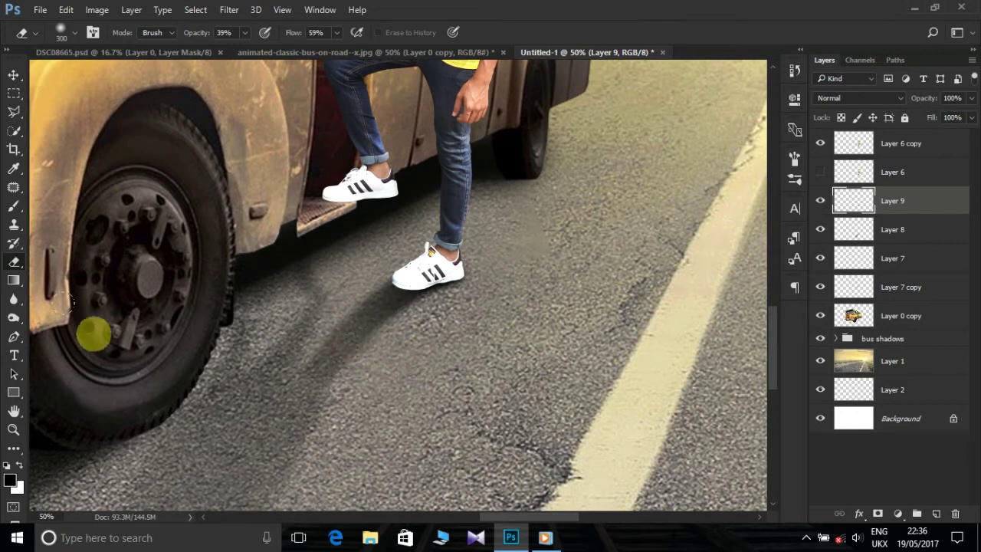
{"action": "left_click_drag", "start_coordinate": [189, 36], "coordinate": [288, 36]}
{"action": "left_click_drag", "start_coordinate": [288, 35], "coordinate": [373, 222]}
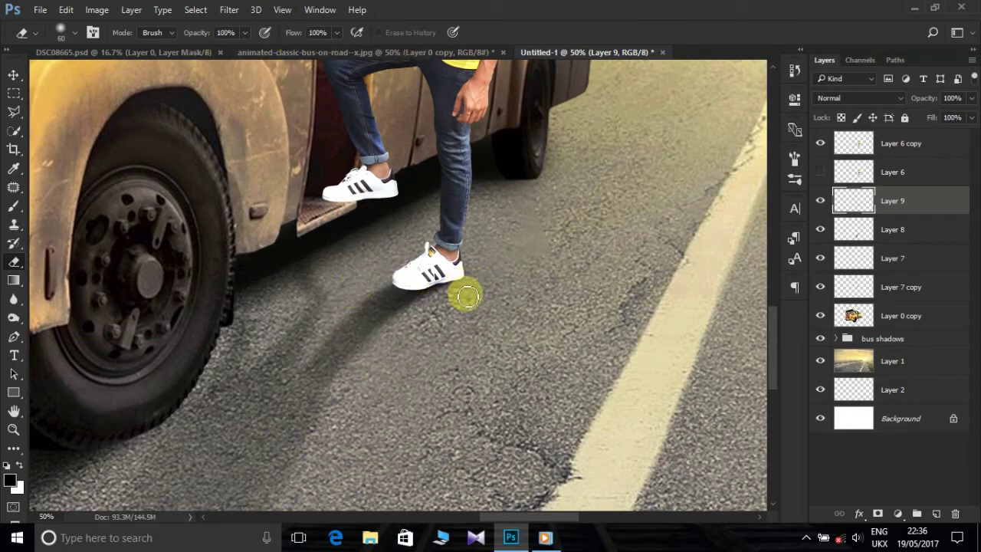
{"action": "key", "text": "bracketleft"}
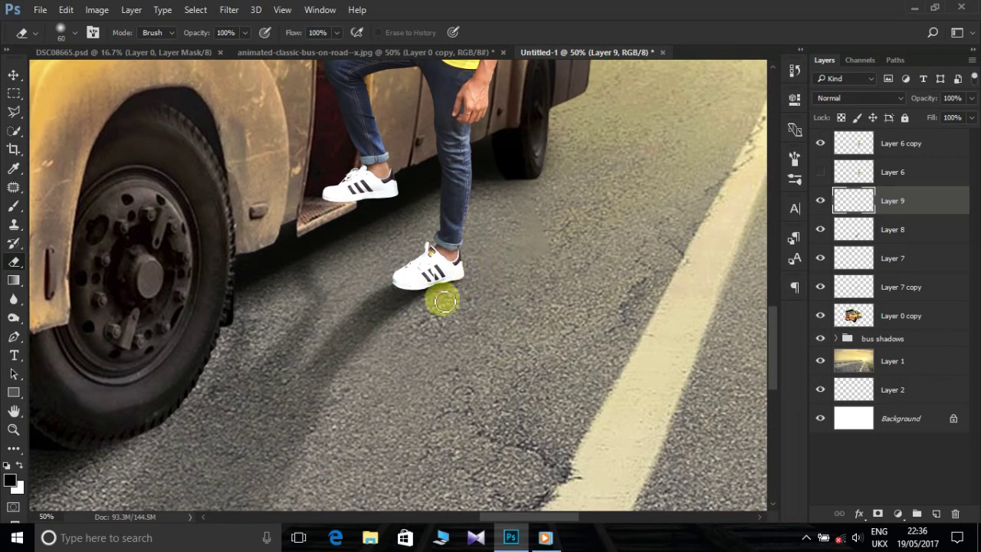
- Set Layer 9 to about 64% opacity and merge Layer 8 into Layer 9
{"action": "key", "text": "alt+bracketleft"}
{"action": "key", "text": "4"}
{"action": "key", "text": "2"}
{"action": "key", "text": "ctrl+minus"}
{"action": "key", "text": "ctrl+minus"}
{"action": "key", "text": "ctrl+minus"}
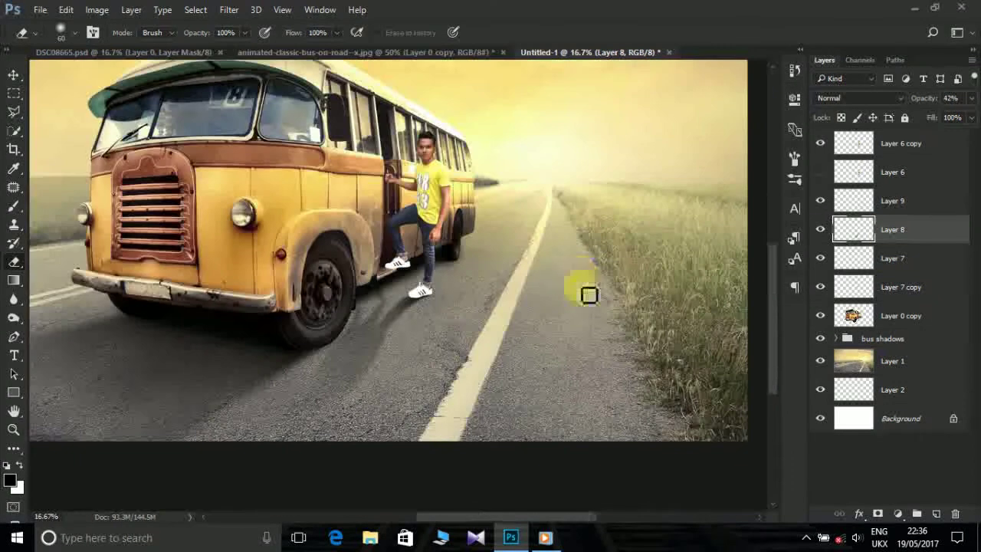
{"action": "key", "text": "alt+bracketright"}
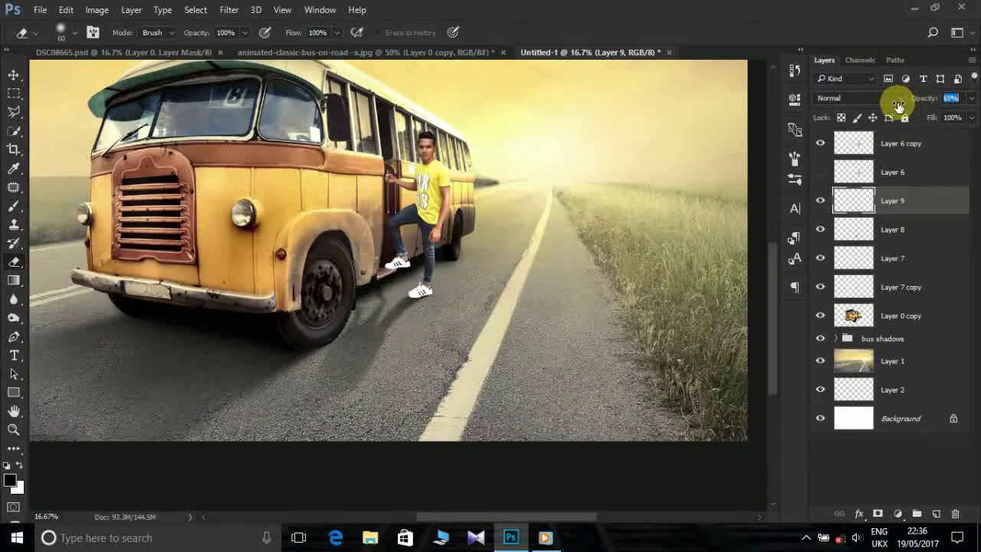
{"action": "left_click_drag", "start_coordinate": [898, 105], "coordinate": [896, 105]}
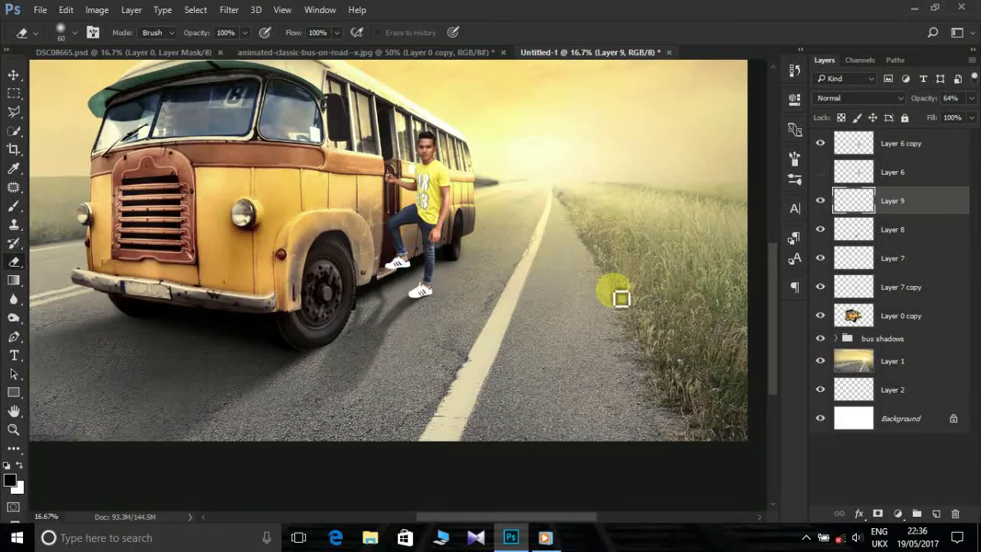
{"action": "right_click", "coordinate": [893, 207]}
{"action": "left_click", "coordinate": [659, 488]}
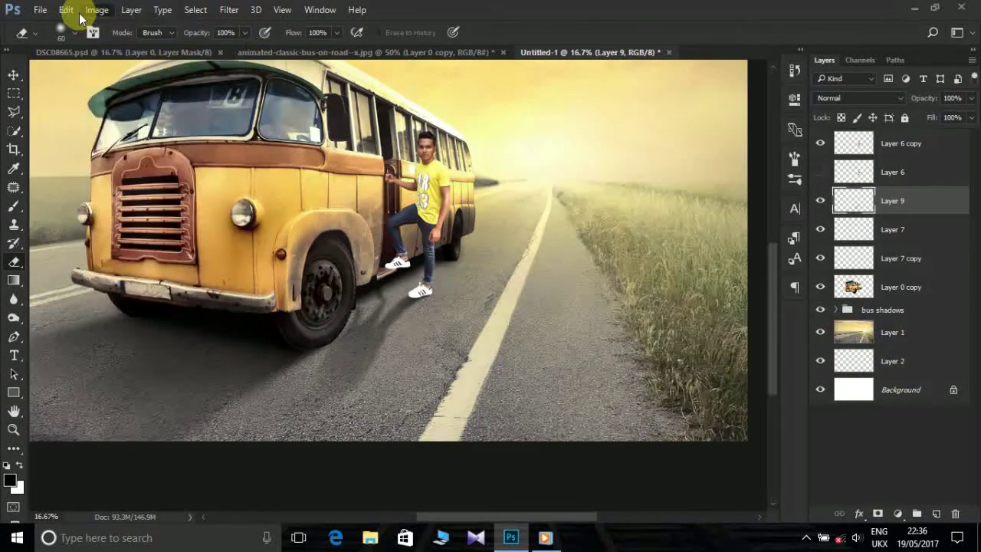
{"action": "left_click", "coordinate": [66, 10]}
- Puppet Warp the shadow with two pins so its tip meets the lower shoe
{"action": "left_click", "coordinate": [115, 235]}
{"action": "key", "text": "ctrl+plus"}
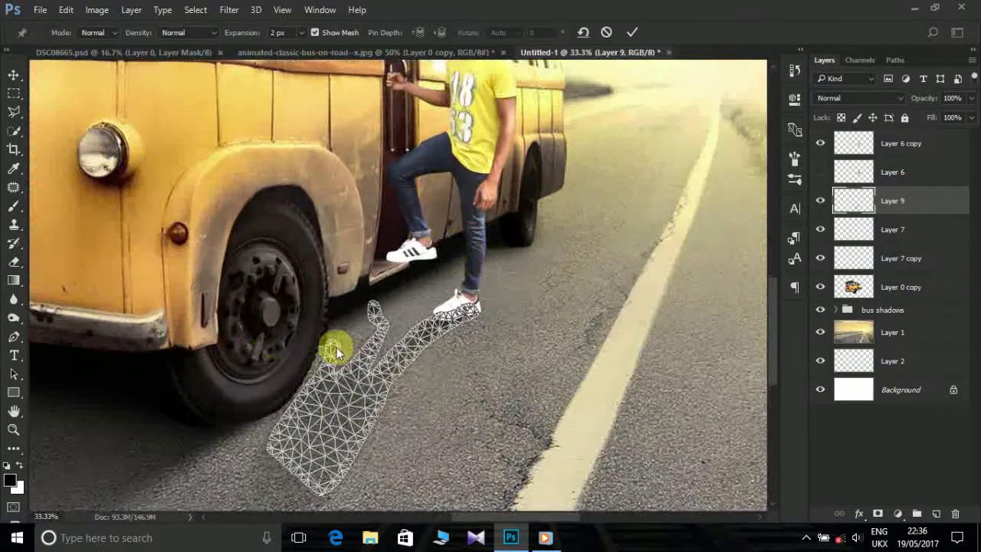
{"action": "left_click", "coordinate": [337, 346]}
{"action": "left_click", "coordinate": [322, 480]}
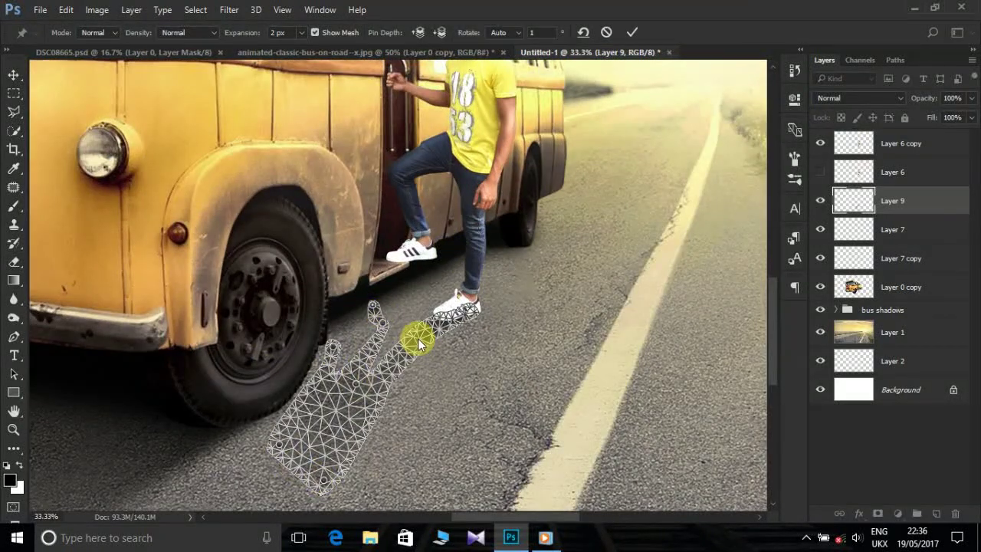
{"action": "mouse_move", "coordinate": [416, 339]}
{"action": "left_mouse_down"}
{"action": "mouse_move", "coordinate": [383, 387]}
{"action": "mouse_move", "coordinate": [423, 339]}
{"action": "left_mouse_up"}
{"action": "key", "text": "Return"}
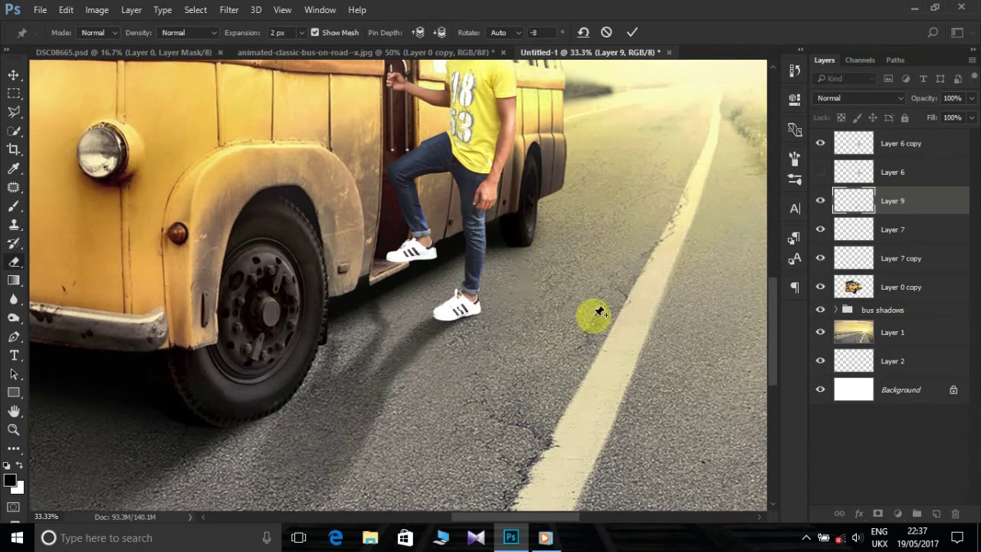
{"action": "key", "text": "e"}
- Lower the shadow layer's opacity to 56%, keeping the Normal blend mode
{"action": "key", "text": "ctrl+minus"}
{"action": "key", "text": "ctrl+minus"}
{"action": "key", "text": "ctrl+minus"}
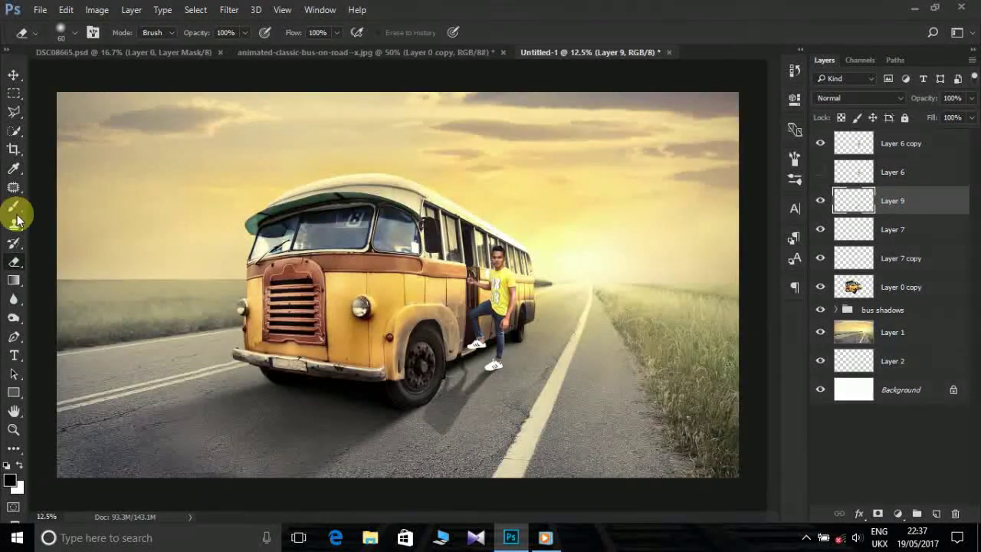
{"action": "key", "text": "bracketright"}
{"action": "key", "text": "bracketright"}
{"action": "key", "text": "bracketright"}
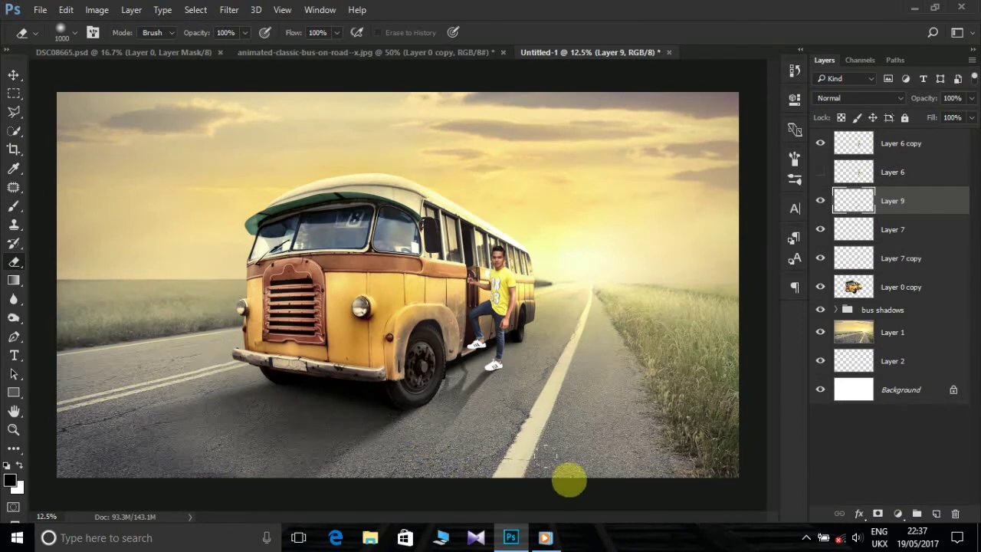
{"action": "left_click_drag", "start_coordinate": [922, 100], "coordinate": [901, 103]}
{"action": "left_click", "coordinate": [891, 101]}
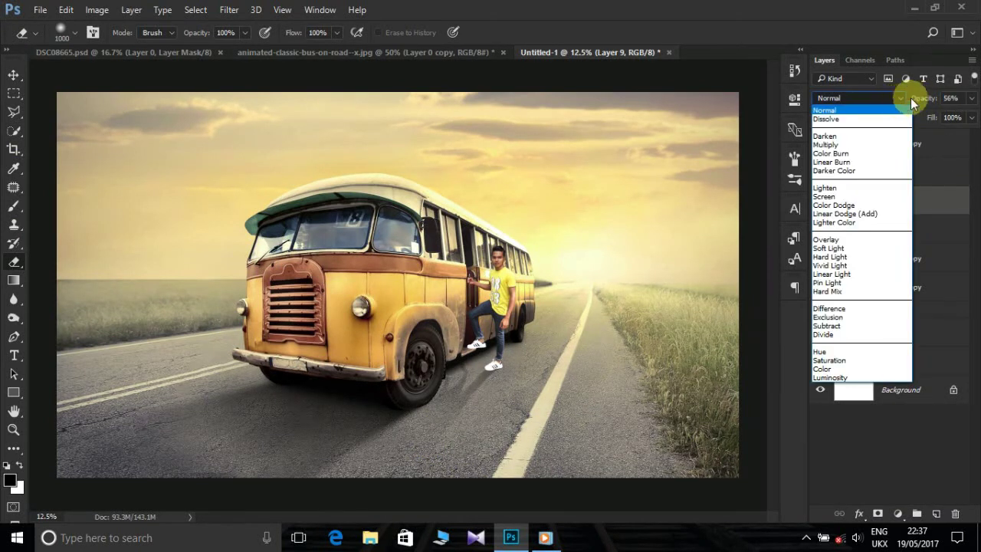
{"action": "key", "text": "Escape"}
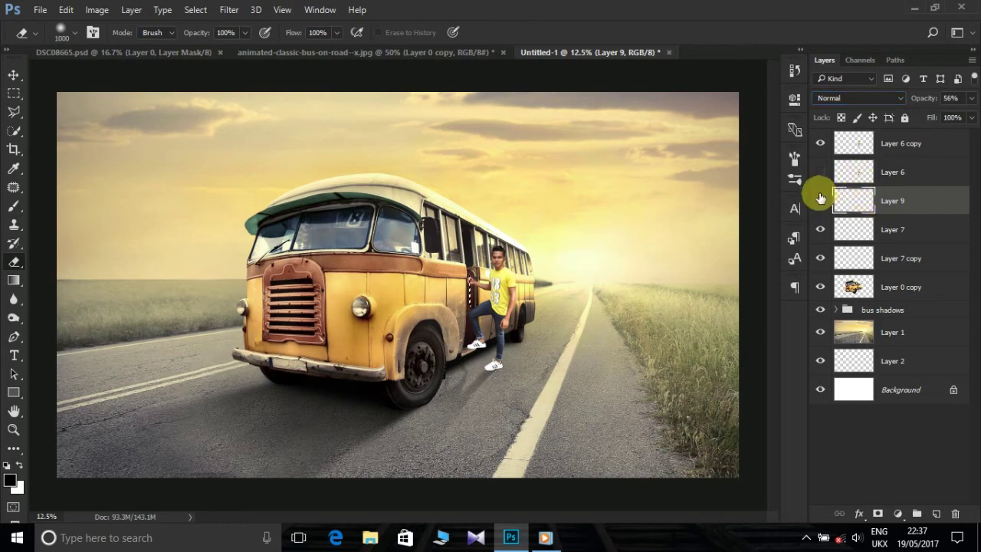
- In Hue/Saturation on Layer 6 copy, shift the overall hue to -13
{"action": "left_click", "coordinate": [892, 332]}
{"action": "key", "text": "o"}
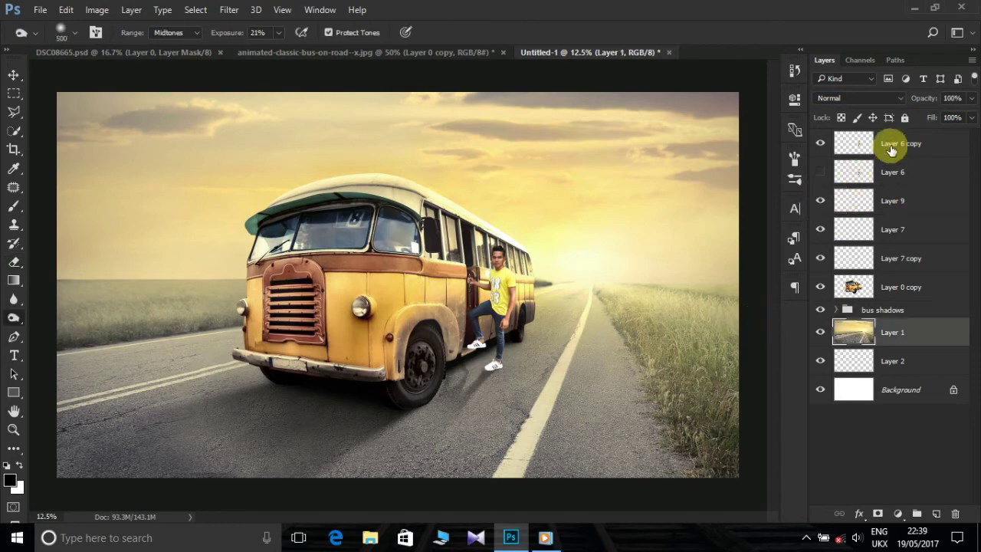
{"action": "left_click", "coordinate": [881, 143]}
{"action": "left_click", "coordinate": [96, 10]}
{"action": "left_click", "coordinate": [314, 120]}
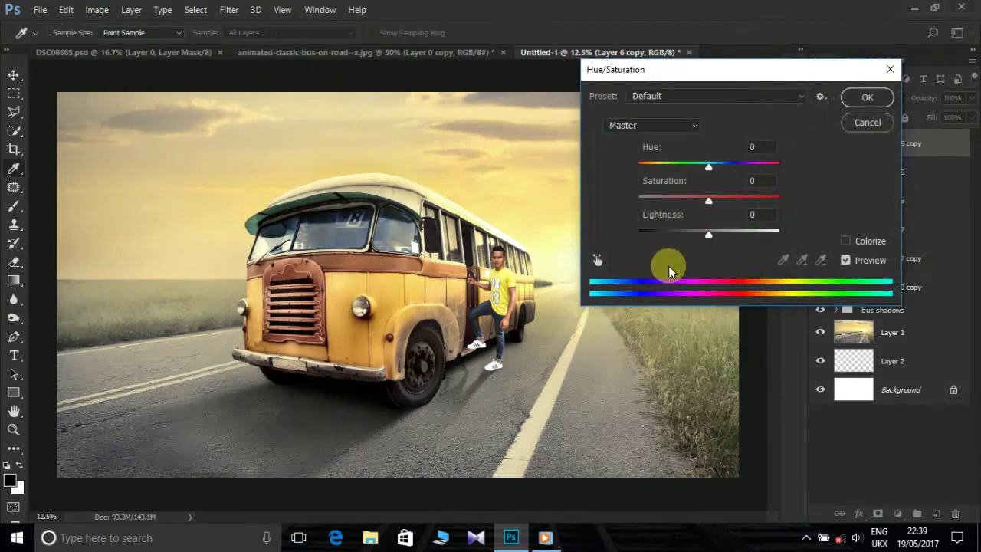
{"action": "scroll", "coordinate": [554, 278], "scroll_direction": "up", "scroll_amount": 1}
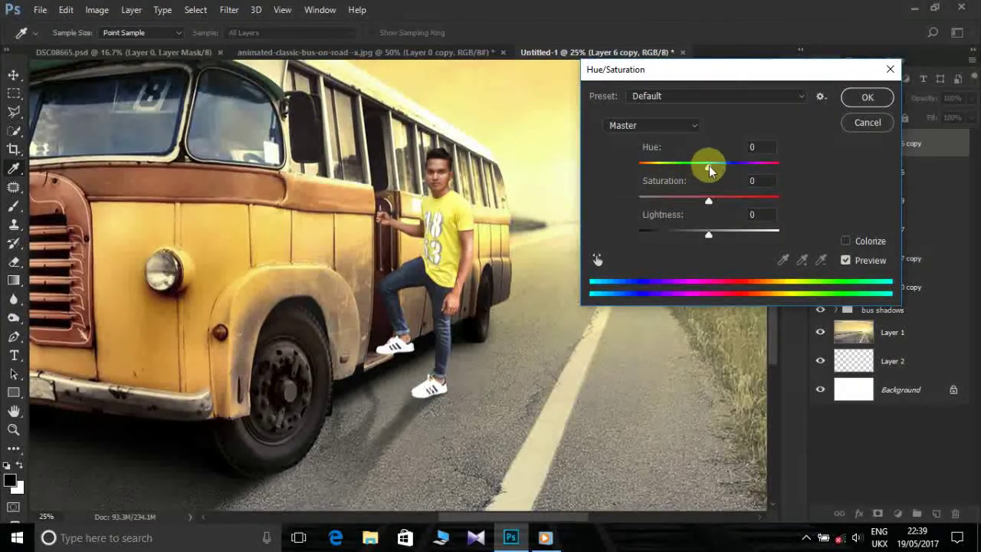
{"action": "left_click_drag", "start_coordinate": [708, 166], "coordinate": [699, 169]}
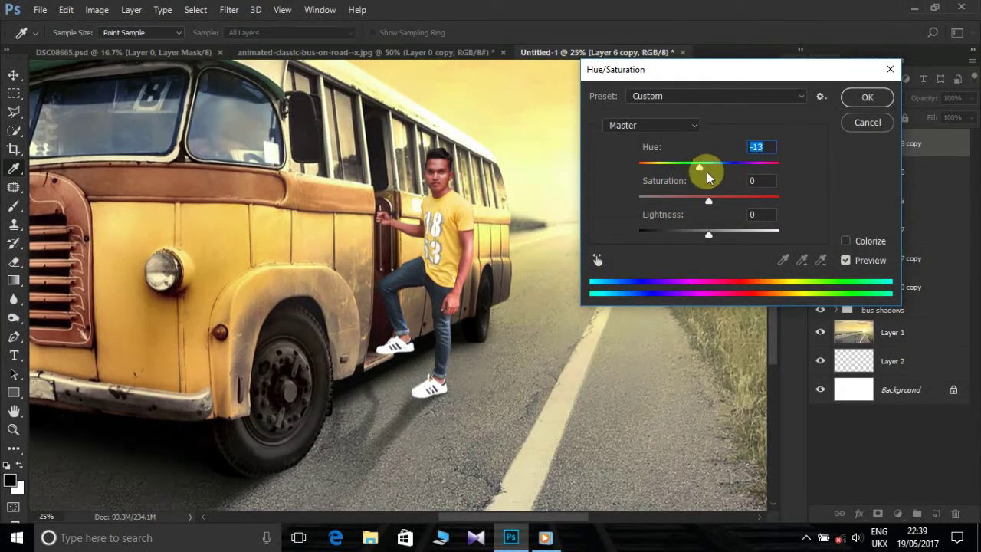
- For the Reds, shift the hue toward yellow and lower their saturation, then apply
{"action": "left_click", "coordinate": [674, 125]}
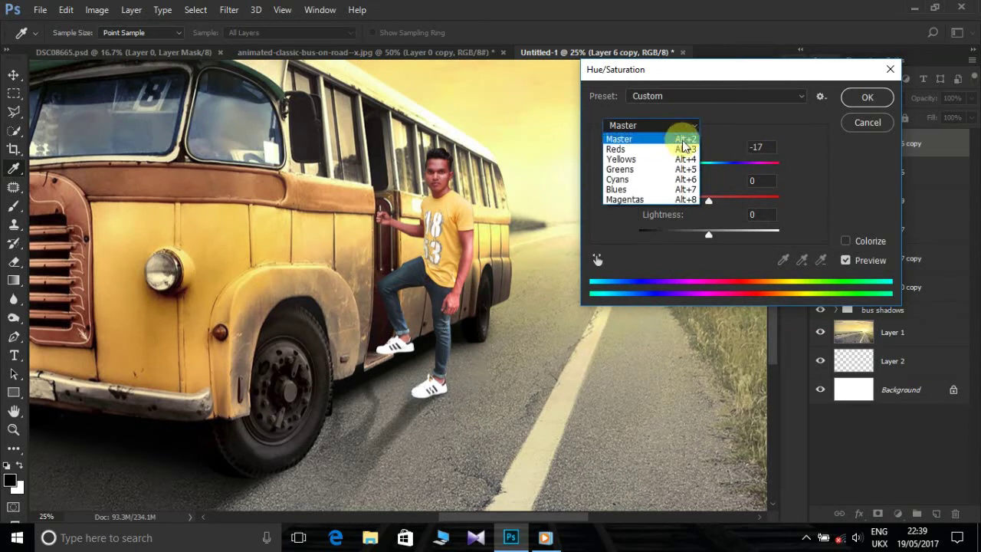
{"action": "left_click", "coordinate": [658, 143]}
{"action": "left_click_drag", "start_coordinate": [707, 166], "coordinate": [719, 167]}
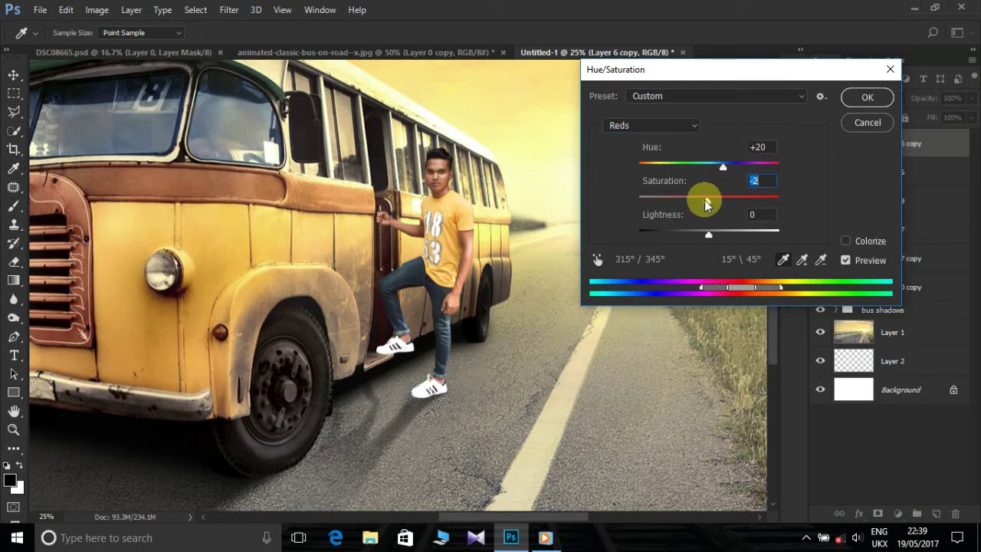
{"action": "left_click_drag", "start_coordinate": [704, 204], "coordinate": [708, 197]}
{"action": "left_click", "coordinate": [865, 98]}
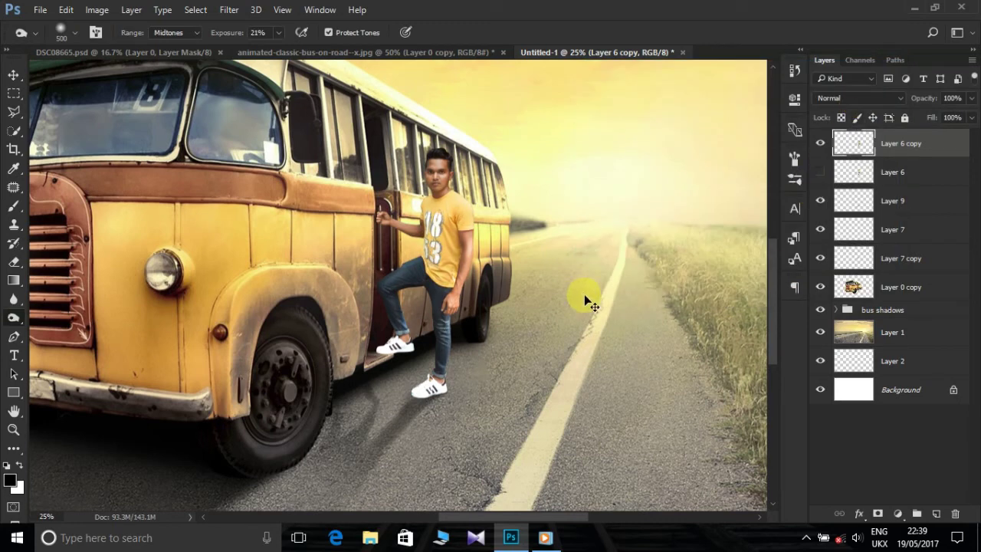
- Raise Layer 0 copy's saturation by about +5 with Hue/Saturation
{"action": "left_click", "coordinate": [919, 287]}
{"action": "key", "text": "ctrl+minus"}
{"action": "left_click", "coordinate": [97, 9]}
{"action": "mouse_move", "coordinate": [118, 46]}
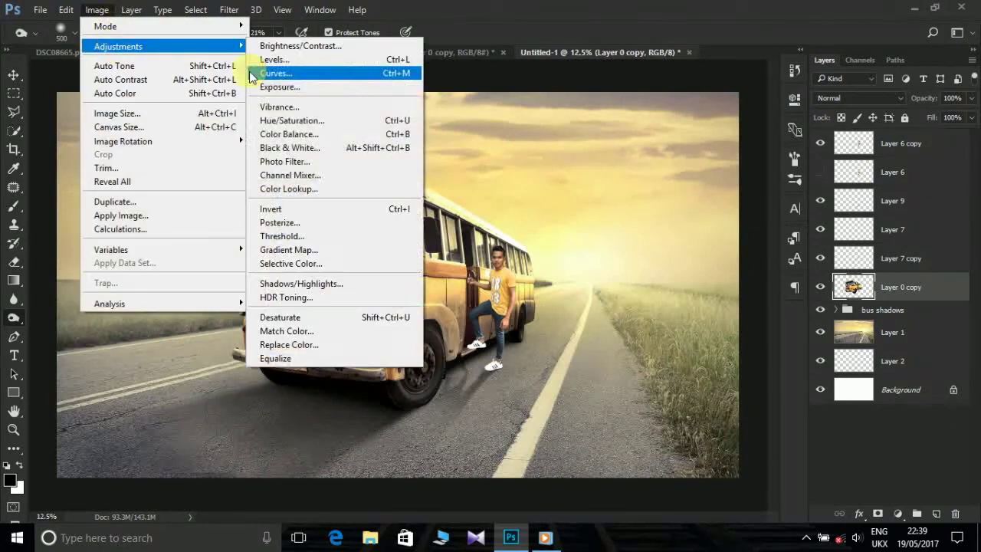
{"action": "left_click", "coordinate": [291, 121]}
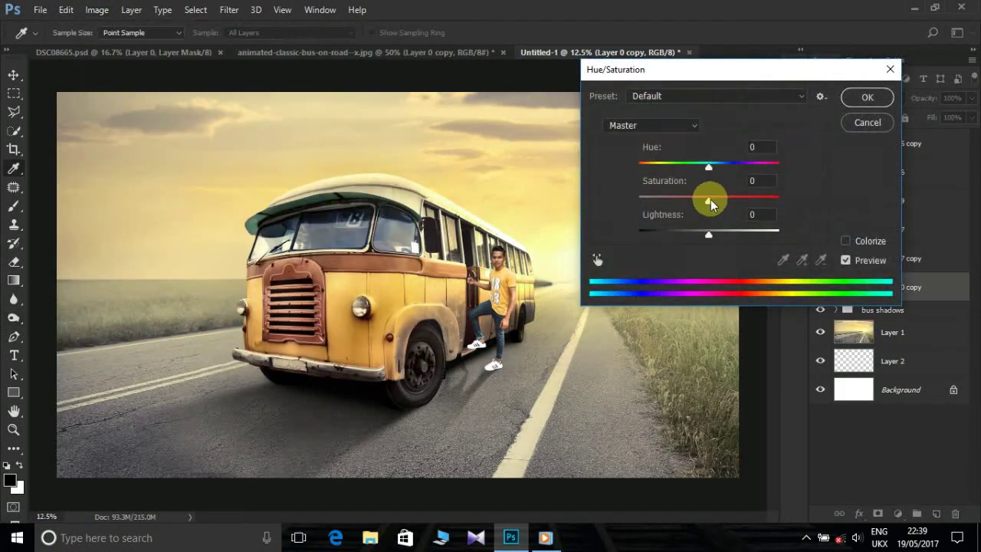
{"action": "left_click_drag", "start_coordinate": [709, 199], "coordinate": [712, 200]}
{"action": "left_click", "coordinate": [866, 99]}
{"action": "key", "text": "o"}
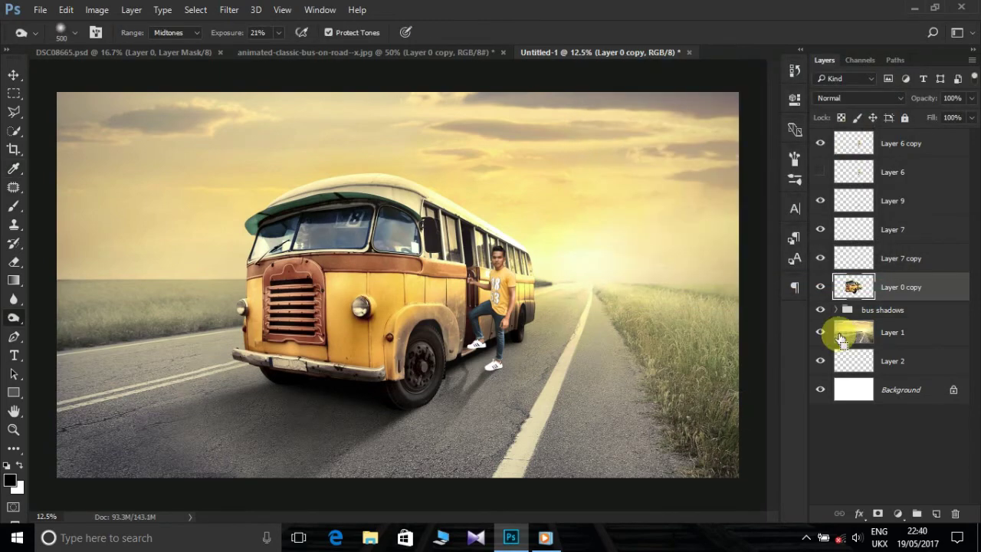
{"action": "scroll", "coordinate": [516, 314], "scroll_direction": "up", "scroll_amount": 3}
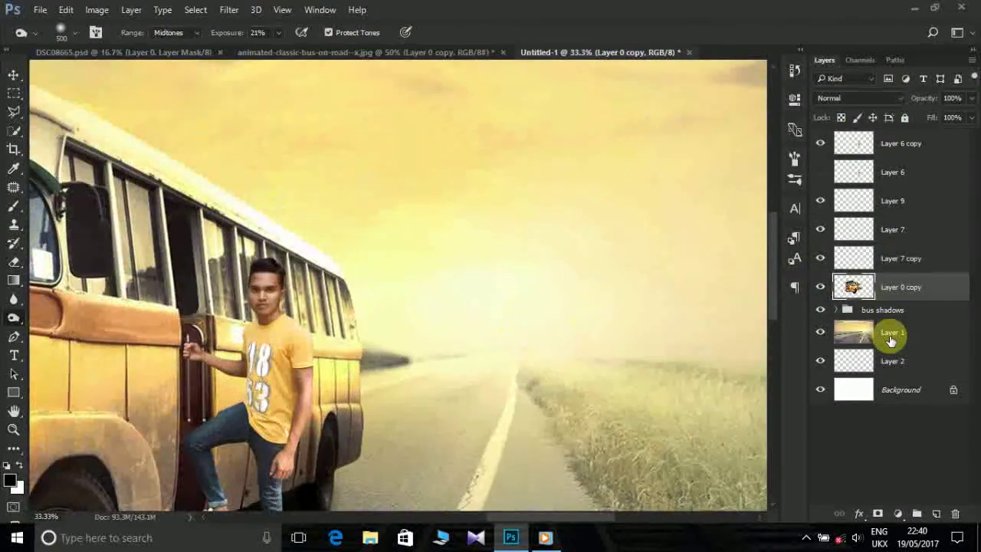
- Add a new layer above Layer 6 copy and sample a pale sky yellow for a 100% opacity brush
{"action": "left_click", "coordinate": [891, 333]}
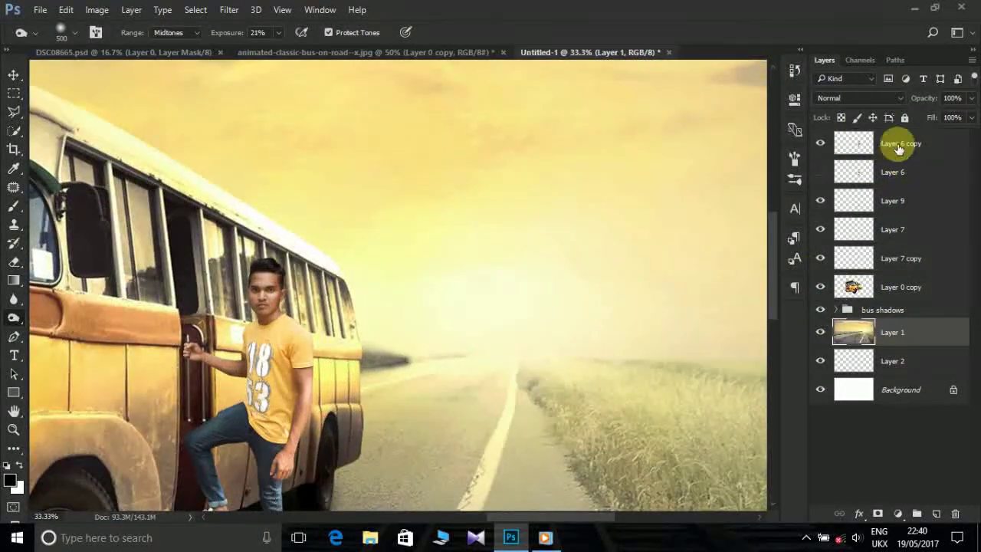
{"action": "left_click", "coordinate": [898, 149]}
{"action": "key", "text": "ctrl+shift+alt+n"}
{"action": "left_click", "coordinate": [14, 206]}
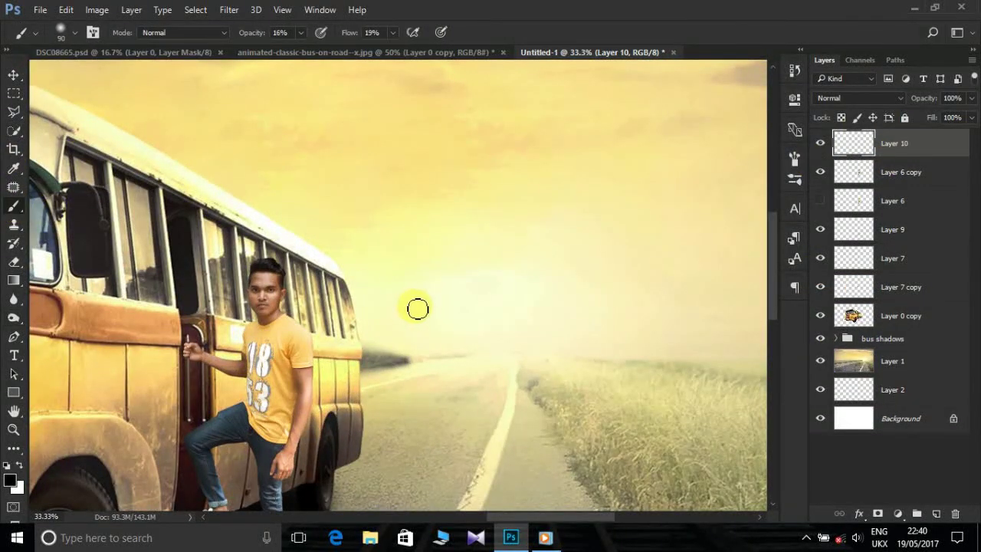
{"action": "right_click", "coordinate": [443, 285]}
{"action": "left_click_drag", "start_coordinate": [247, 31], "coordinate": [344, 37]}
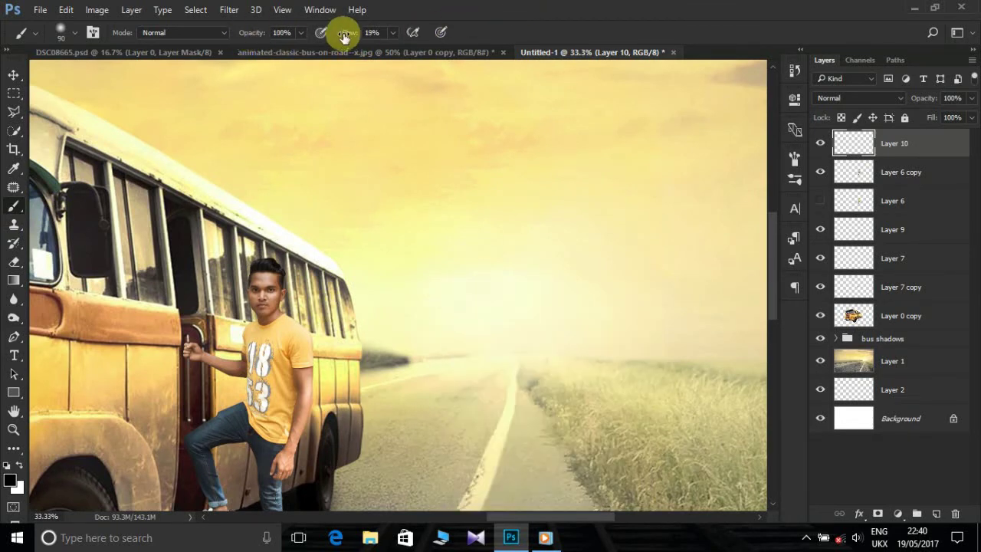
{"action": "left_click", "coordinate": [10, 480]}
{"action": "left_click", "coordinate": [416, 284]}
{"action": "key", "text": "Return"}
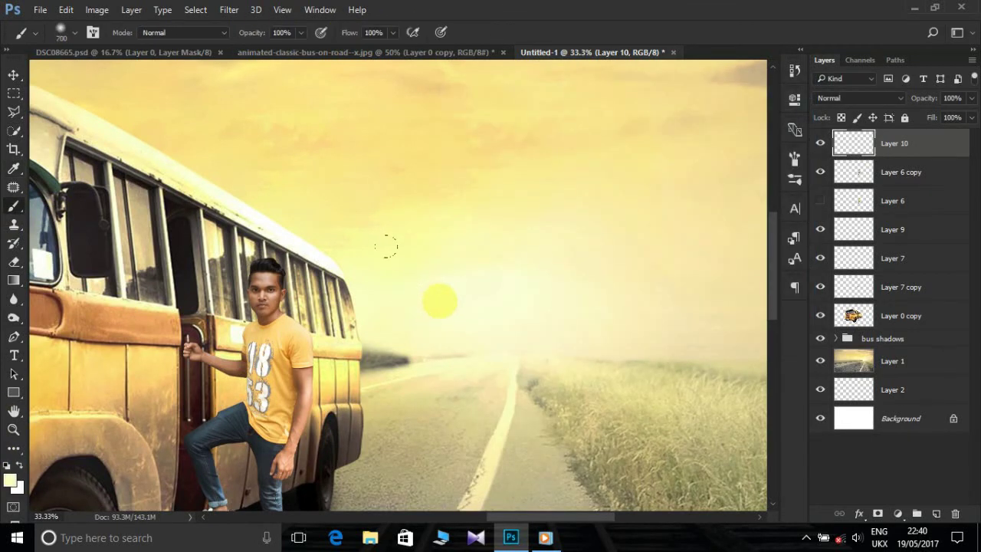
- Scale the yellow glow to about double, move it toward the bus, and enlarge it over the horizon
{"action": "key", "text": "ctrl+t"}
{"action": "left_click_drag", "start_coordinate": [521, 222], "coordinate": [647, 170]}
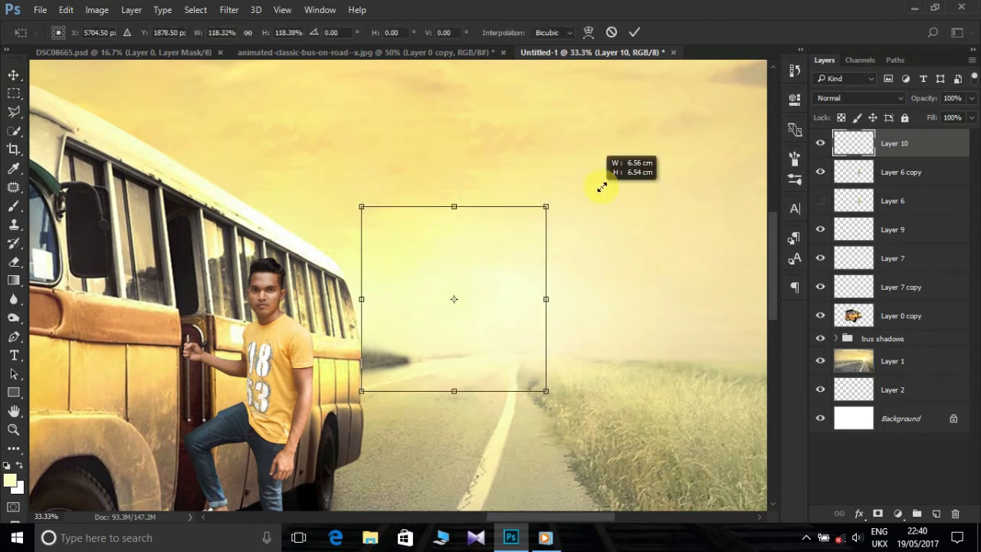
{"action": "key", "text": "Return"}
{"action": "mouse_move", "coordinate": [453, 257]}
{"action": "left_mouse_down"}
{"action": "mouse_move", "coordinate": [379, 275]}
{"action": "mouse_move", "coordinate": [434, 291]}
{"action": "left_mouse_up"}
{"action": "key", "text": "ctrl+t"}
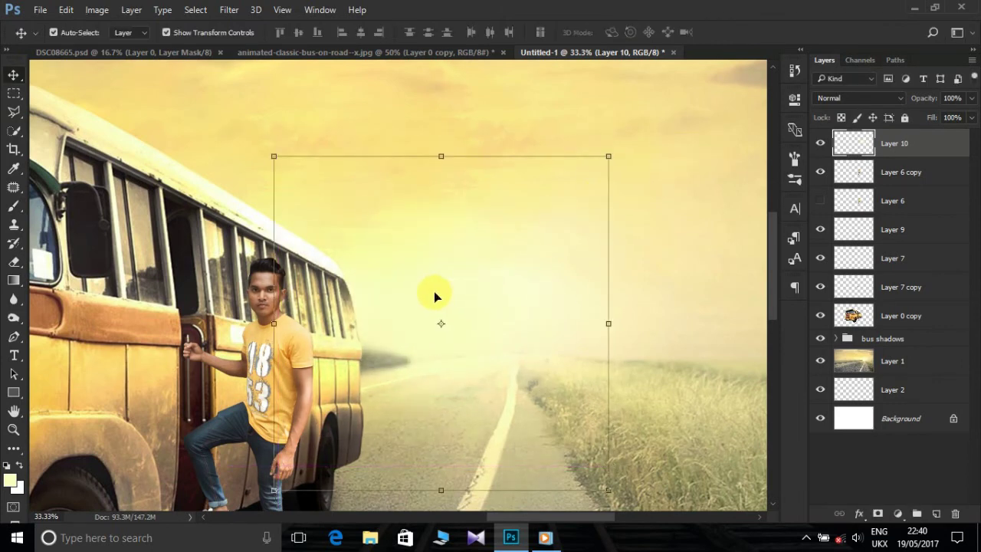
{"action": "key", "text": "ctrl+minus"}
{"action": "left_click_drag", "start_coordinate": [509, 224], "coordinate": [586, 174]}
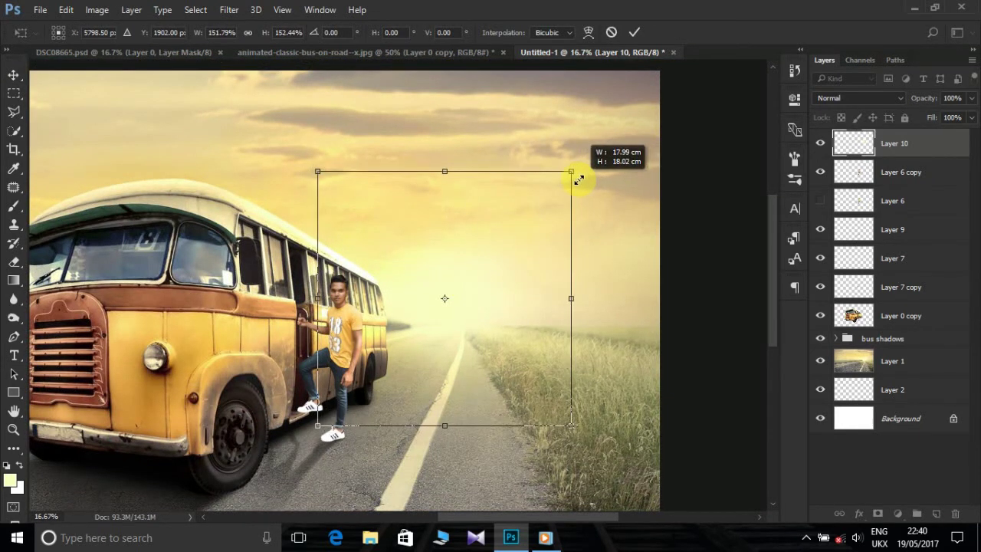
{"action": "key", "text": "Return"}
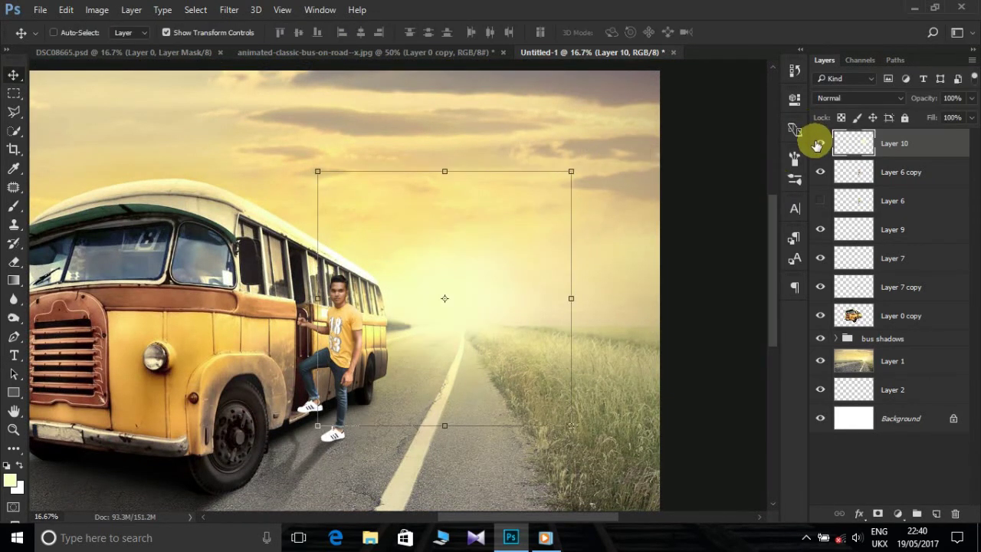
- Select the background road layer and zoom to frame the scene
{"action": "key", "text": "ctrl+minus"}
{"action": "key", "text": "ctrl+plus"}
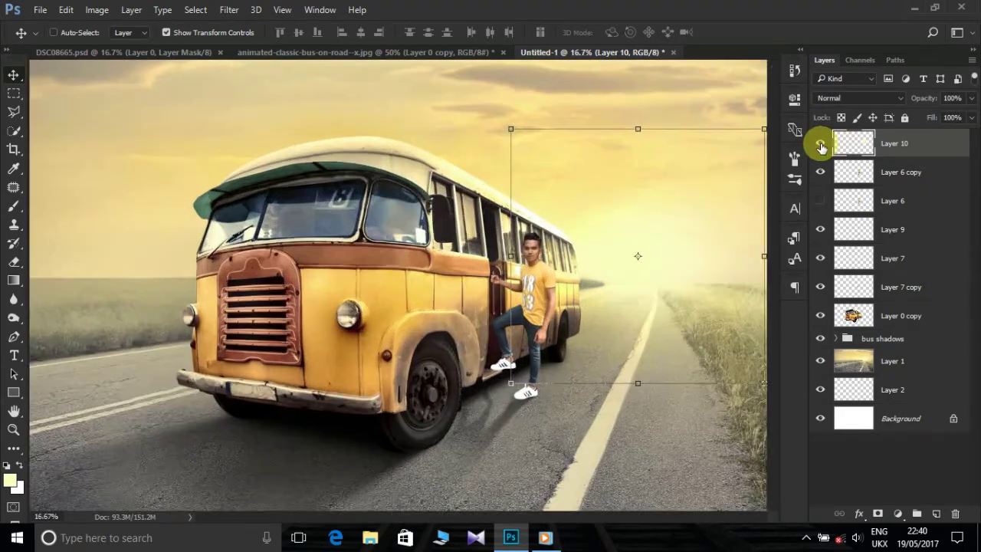
{"action": "left_click", "coordinate": [655, 425], "text": "ctrl"}
{"action": "key", "text": "ctrl+plus"}
{"action": "key", "text": "ctrl+minus"}
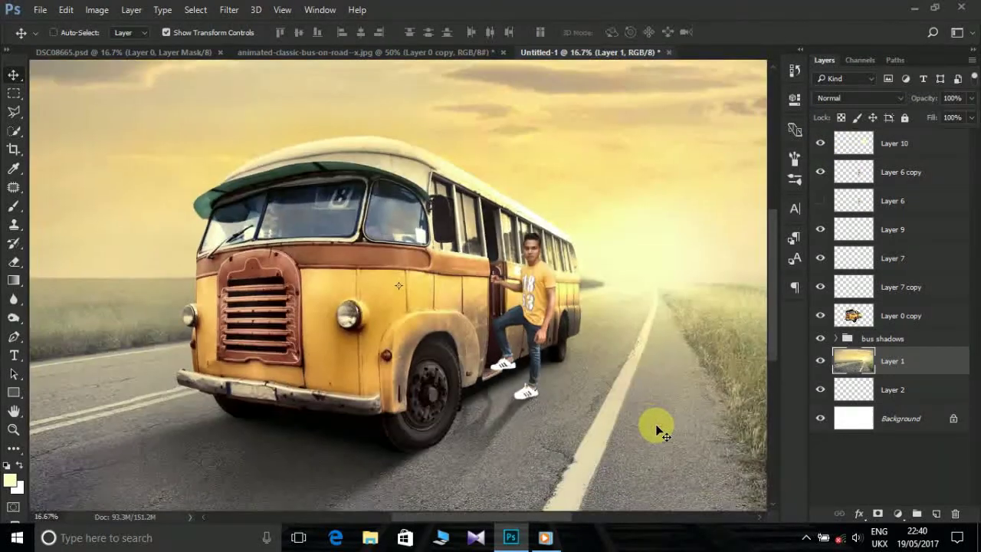
{"action": "key", "text": "ctrl+plus"}
- Zoom in on the man and bus door and select his layer, Layer 6 copy
{"action": "key", "text": "ctrl+j"}
{"action": "key", "text": "ctrl+plus"}
{"action": "left_click_drag", "start_coordinate": [535, 308], "coordinate": [301, 254]}
{"action": "key", "text": "Delete"}
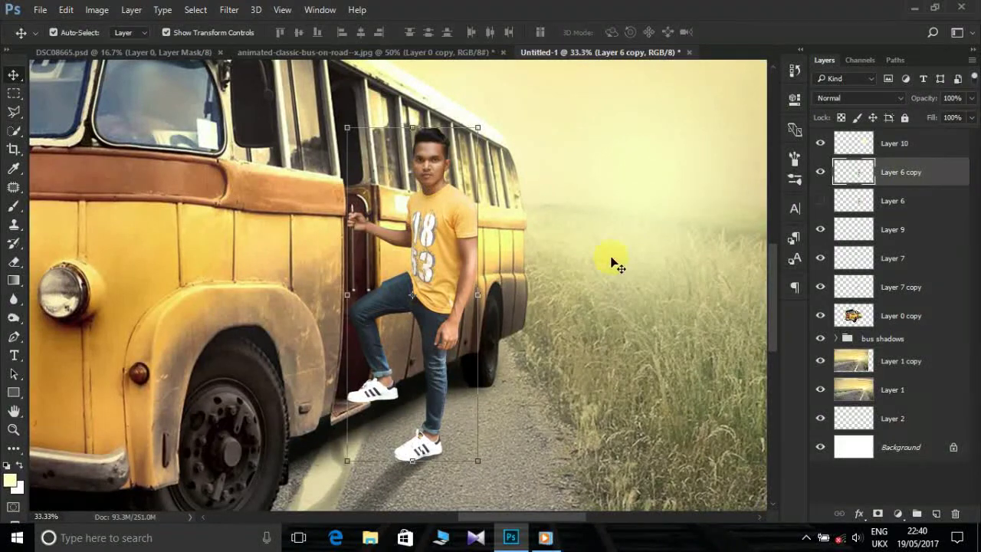
{"action": "left_click", "coordinate": [626, 263], "text": "ctrl"}
{"action": "left_click", "coordinate": [900, 173]}
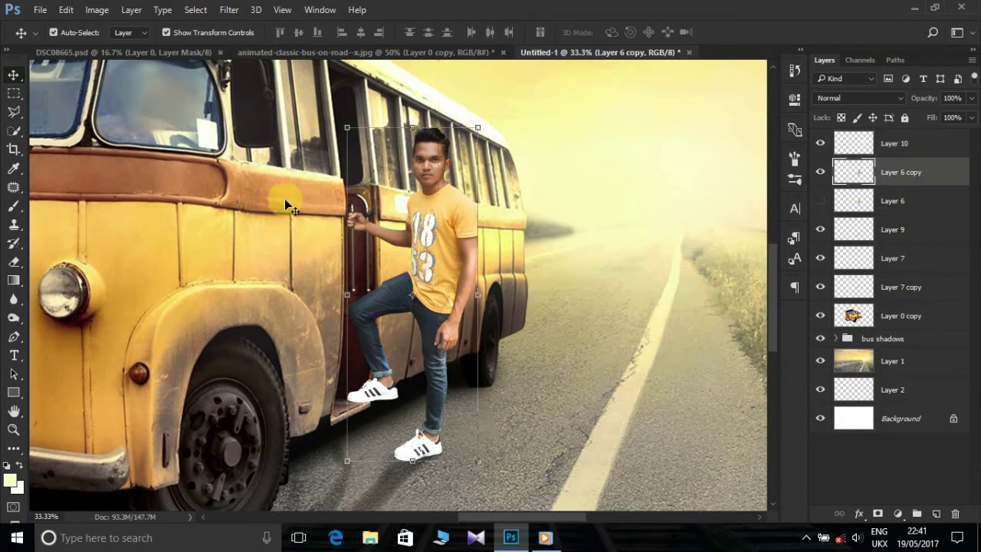
- Dodge the man's face, arm and neck to brighten them
{"action": "right_click", "coordinate": [13, 318]}
{"action": "left_click", "coordinate": [73, 319]}
{"action": "key", "text": "bracketright"}
{"action": "key", "text": "bracketright"}
{"action": "key", "text": "bracketright"}
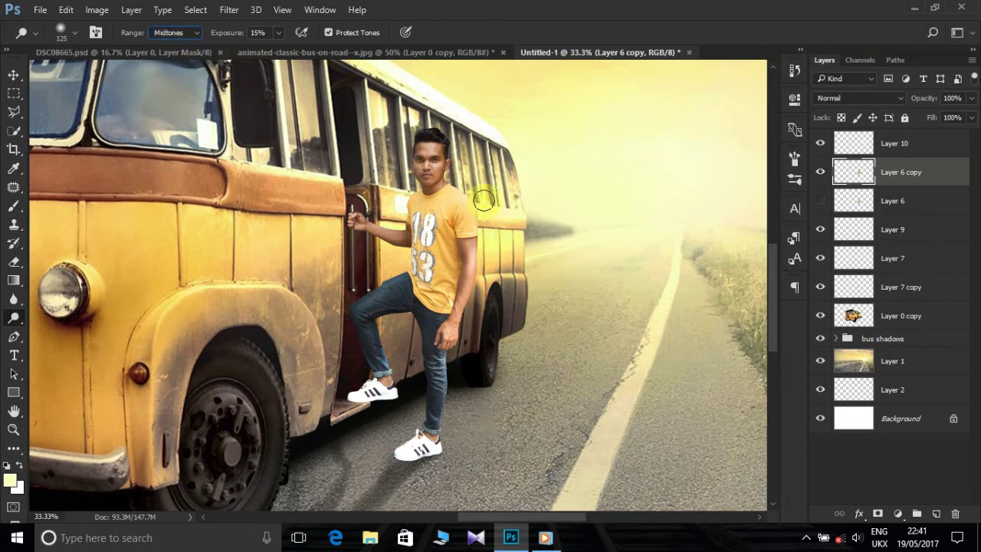
{"action": "left_click_drag", "start_coordinate": [432, 170], "coordinate": [441, 150]}
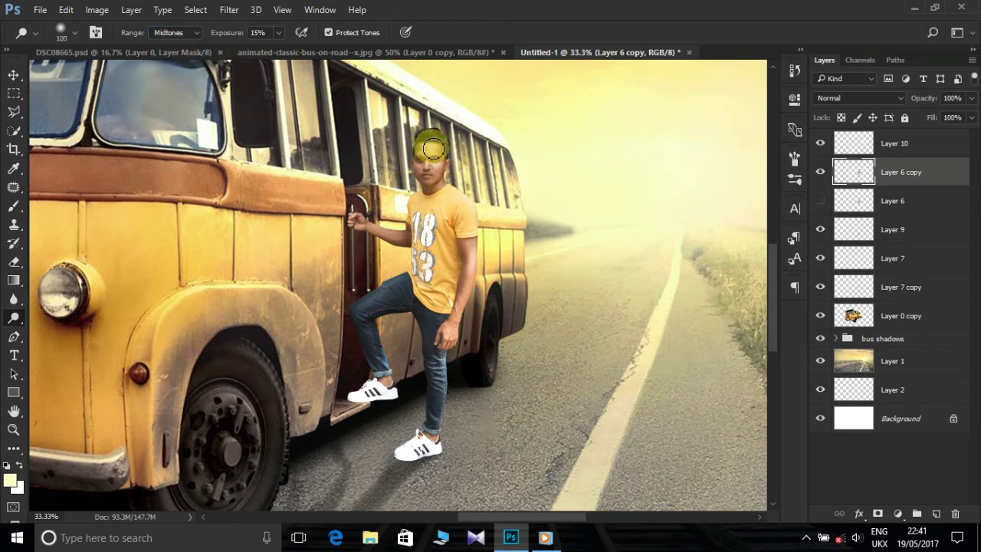
{"action": "key", "text": "bracketleft"}
{"action": "key", "text": "bracketleft"}
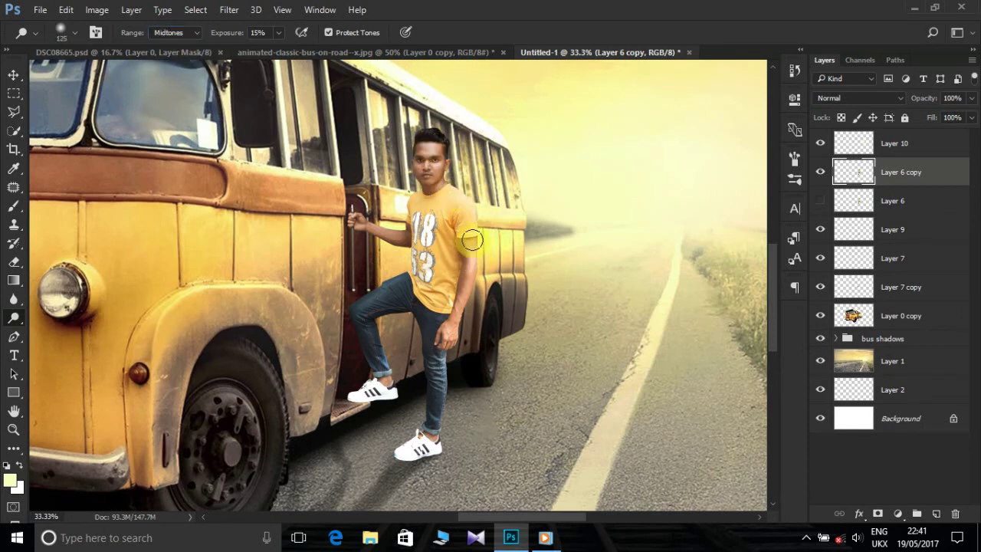
{"action": "mouse_move", "coordinate": [472, 241]}
{"action": "left_mouse_down"}
{"action": "mouse_move", "coordinate": [453, 296]}
{"action": "mouse_move", "coordinate": [448, 195]}
{"action": "mouse_move", "coordinate": [431, 157]}
{"action": "mouse_move", "coordinate": [504, 184]}
{"action": "left_mouse_up"}
{"action": "key", "text": "bracketleft"}
{"action": "key", "text": "bracketleft"}
- Apply a Selective Color adjustment reducing Black in the Reds to -26
{"action": "key", "text": "ctrl+minus"}
{"action": "key", "text": "ctrl+minus"}
{"action": "left_click", "coordinate": [97, 9]}
{"action": "mouse_move", "coordinate": [118, 46]}
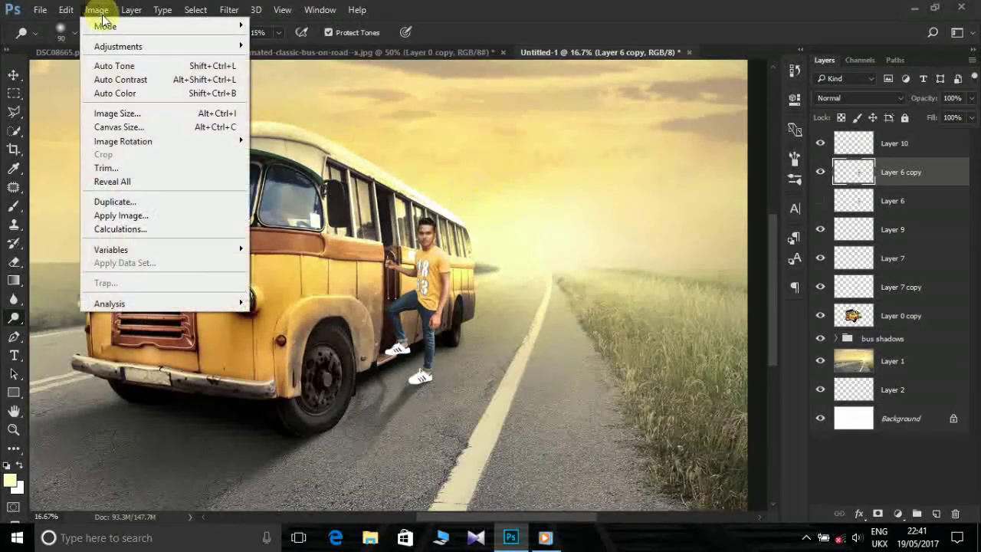
{"action": "left_click", "coordinate": [352, 260]}
{"action": "left_click_drag", "start_coordinate": [592, 277], "coordinate": [574, 280]}
{"action": "left_click", "coordinate": [717, 127]}
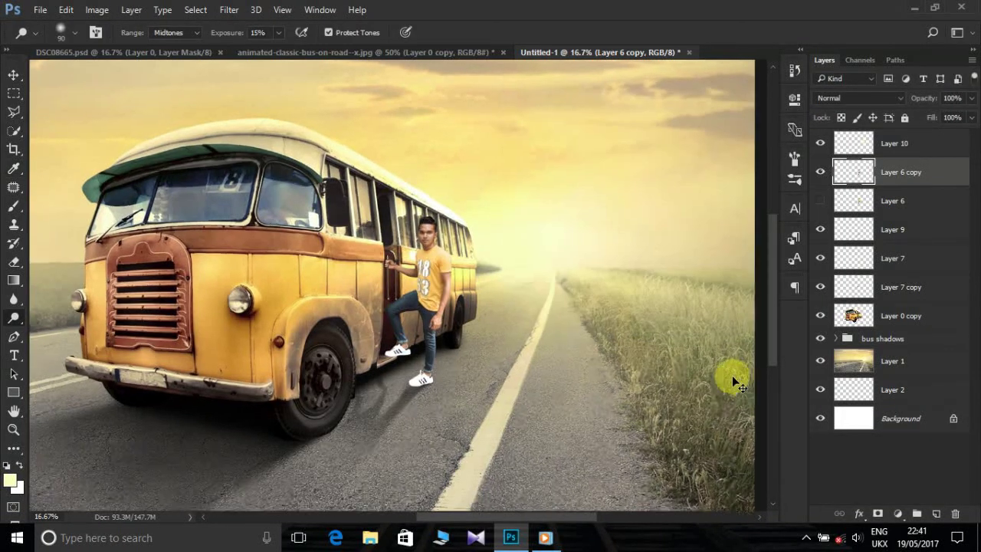
- Burn the shadows on the man's hand with a brush shrunk to size 15
{"action": "key", "text": "ctrl+plus"}
{"action": "key", "text": "ctrl+plus"}
{"action": "key", "text": "ctrl+plus"}
{"action": "key", "text": "shift+o"}
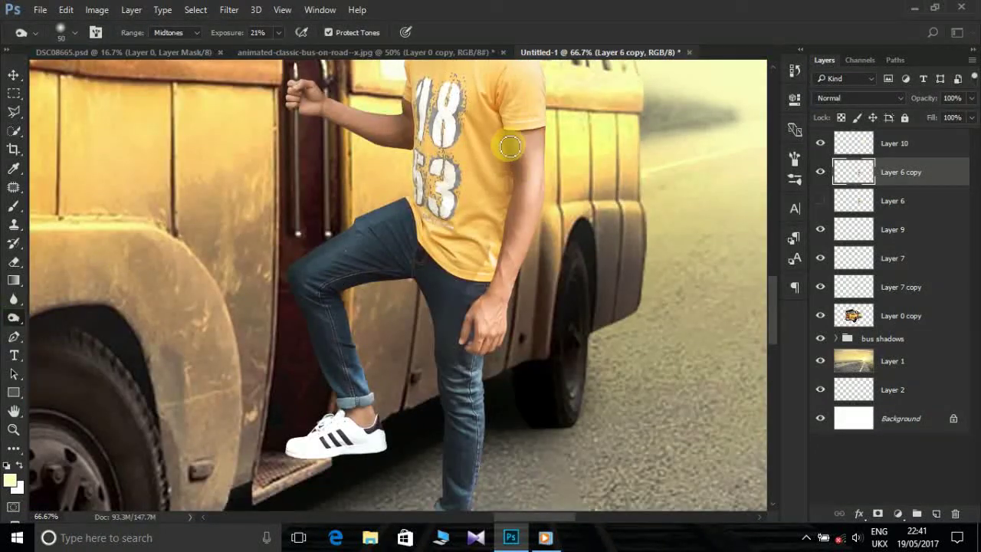
{"action": "key", "text": "bracketleft"}
{"action": "key", "text": "bracketleft"}
{"action": "key", "text": "bracketleft"}
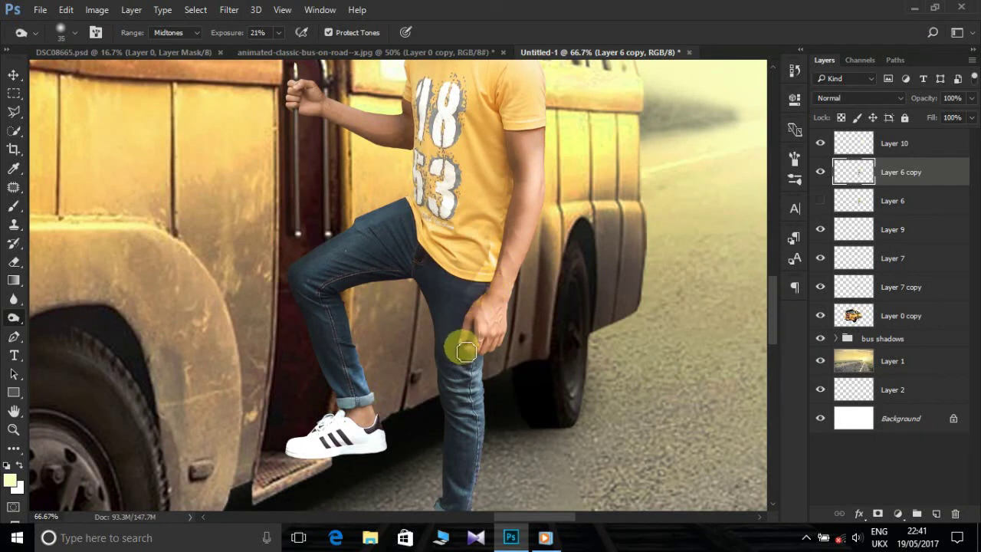
{"action": "key", "text": "bracketleft"}
{"action": "left_click_drag", "start_coordinate": [465, 351], "coordinate": [486, 313]}
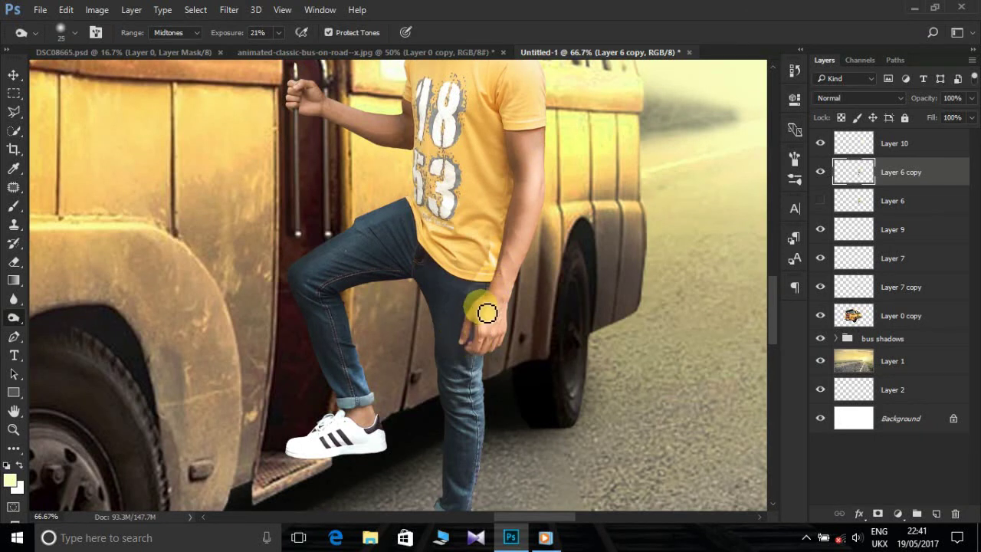
{"action": "key", "text": "bracketleft"}
{"action": "left_click_drag", "start_coordinate": [486, 312], "coordinate": [492, 347]}
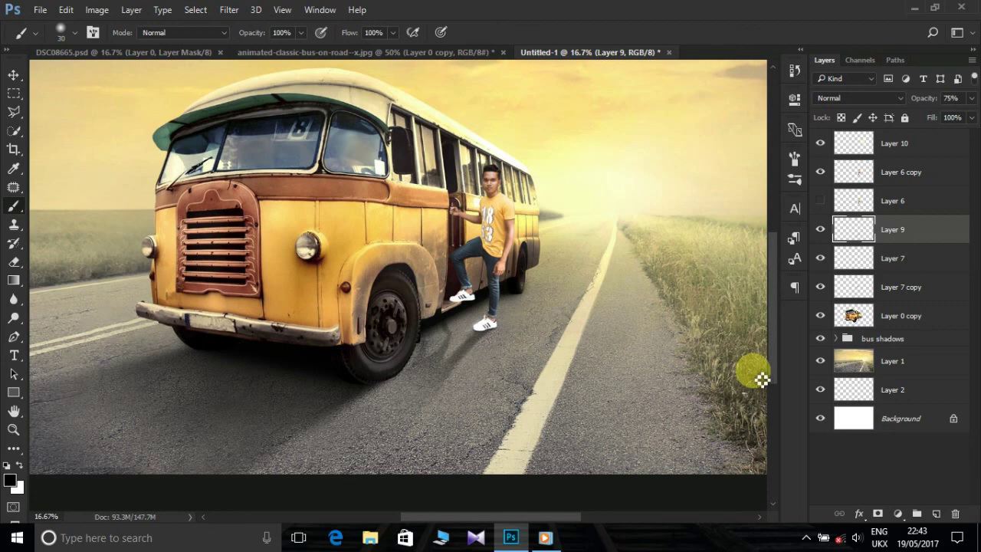
- Zoom out to the full bus composite and stop the recorder from the system tray
{"action": "key", "text": "ctrl+minus"}
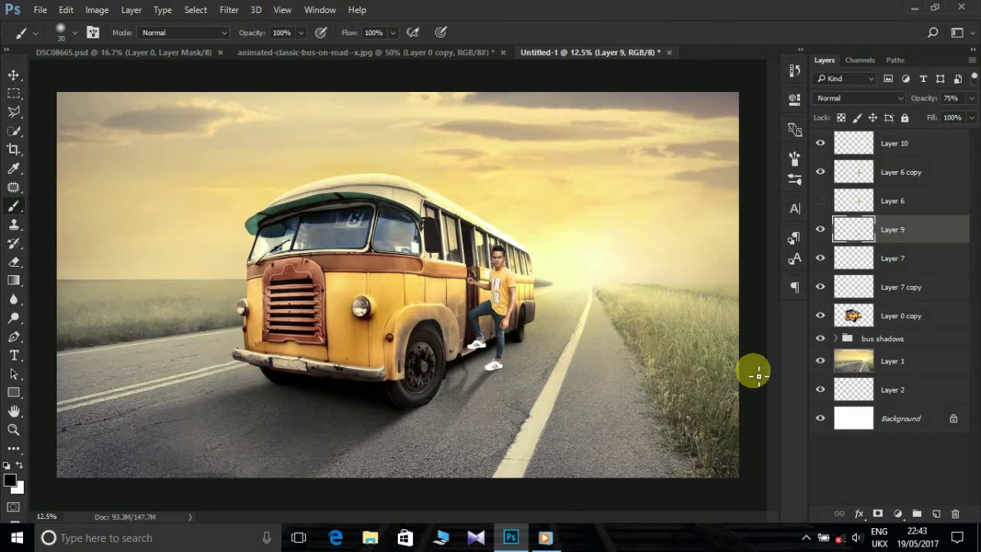
{"action": "left_click", "coordinate": [811, 543]}
{"action": "left_click", "coordinate": [809, 490]}
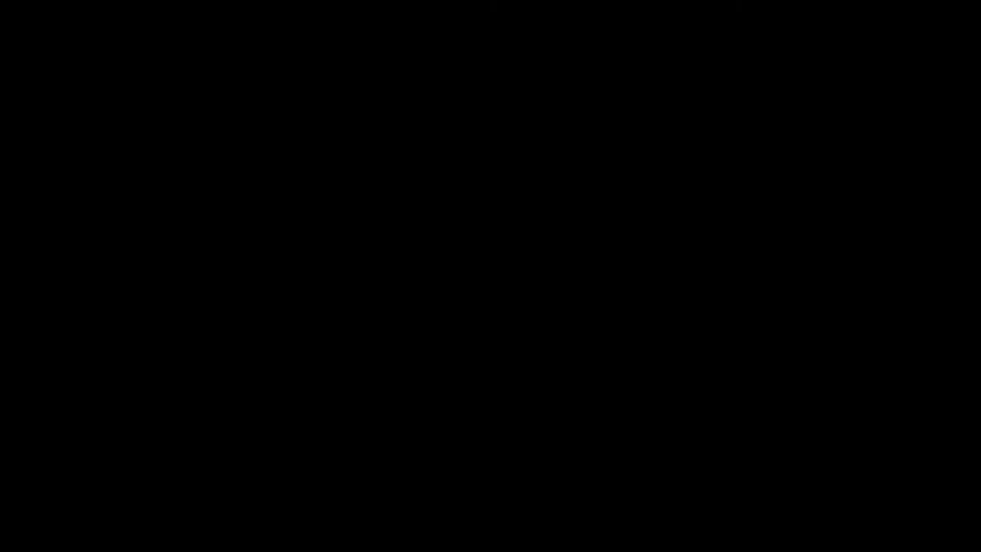